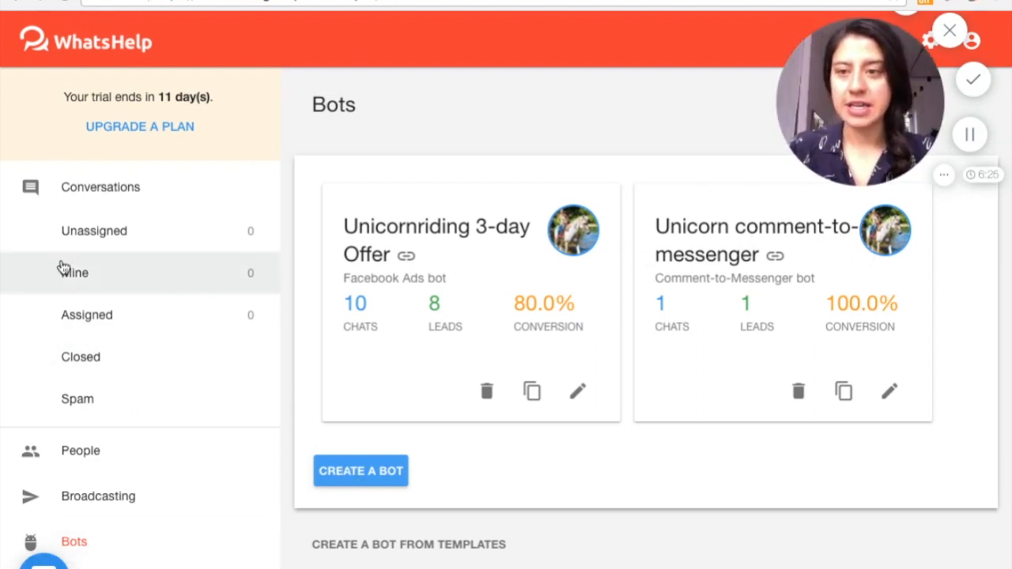
Create a new bot and title it "Unicorn-back riding mythical creatures pdf"
click(367, 484)
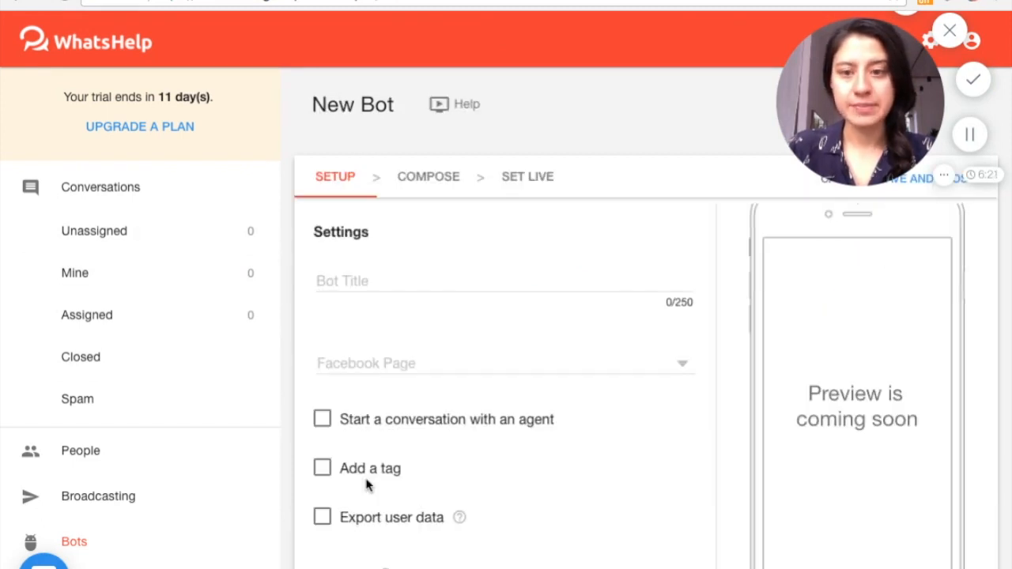
click(406, 273)
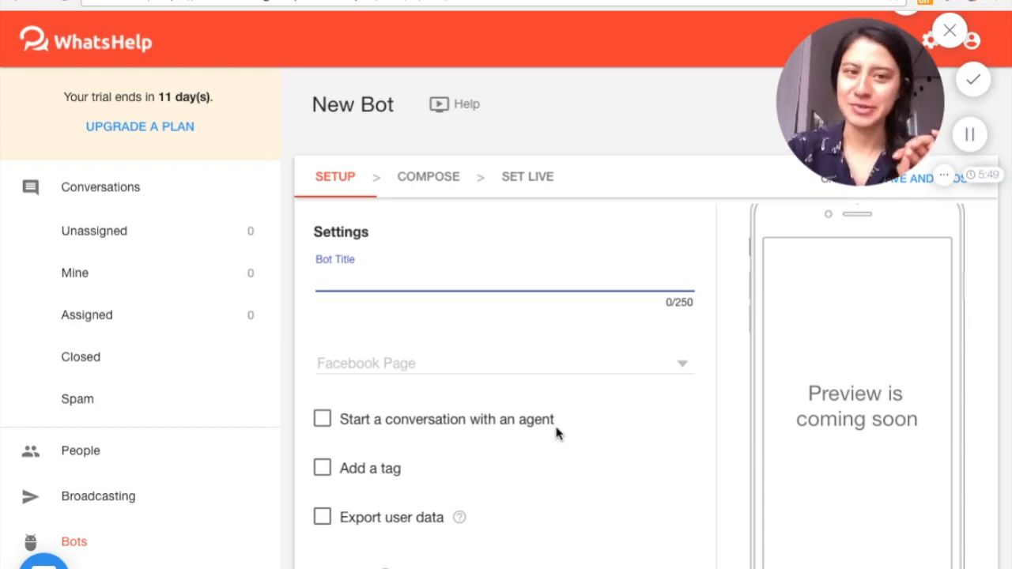
text(Unico)
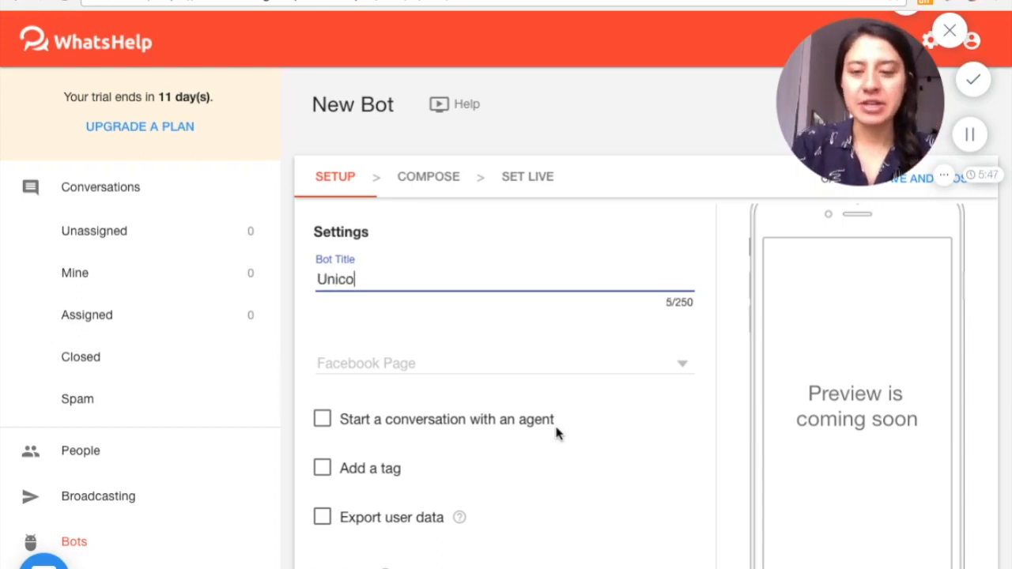
text(rn -)
key(BackSpace)
key(BackSpace)
text(-back rdi)
key(BackSpace)
key(BackSpace)
text(iding )
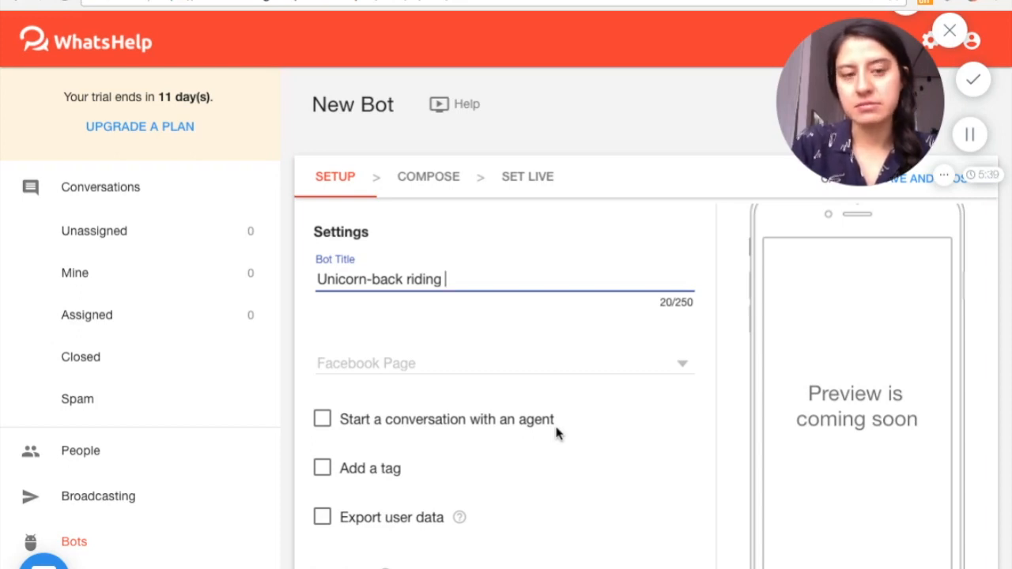
text(tripw)
key(BackSpace)
key(BackSpace)
key(BackSpace)
key(BackSpace)
key(BackSpace)
text(pdf dow)
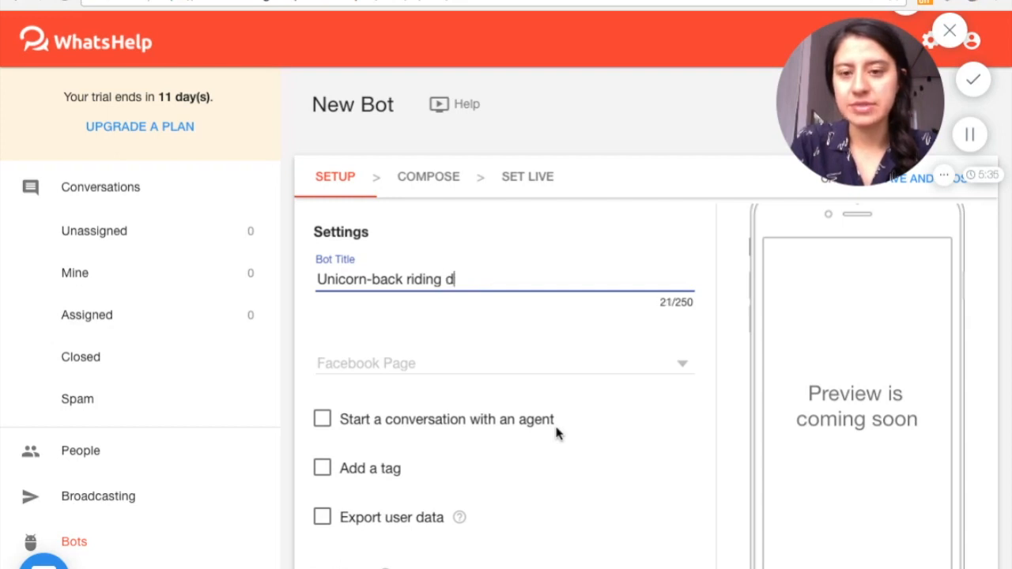
key(BackSpace)
key(BackSpace)
key(BackSpace)
key(BackSpace)
key(BackSpace)
key(BackSpace)
key(BackSpace)
text(mythical creatures pdf)
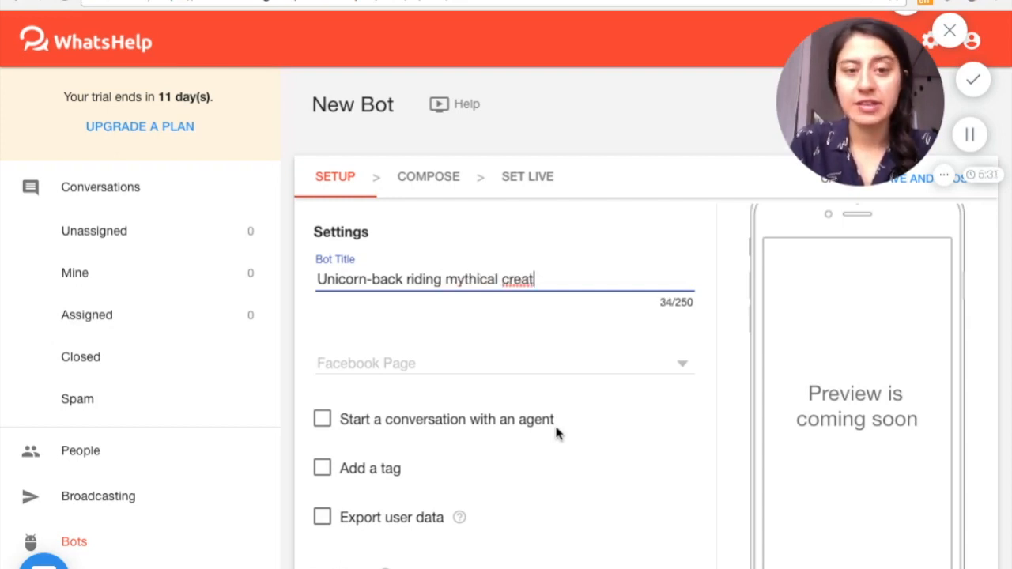
Assign the bot to the Unicorn Riding Facebook page and set its type to Comment-to-Messenger bot
click(682, 365)
click(619, 381)
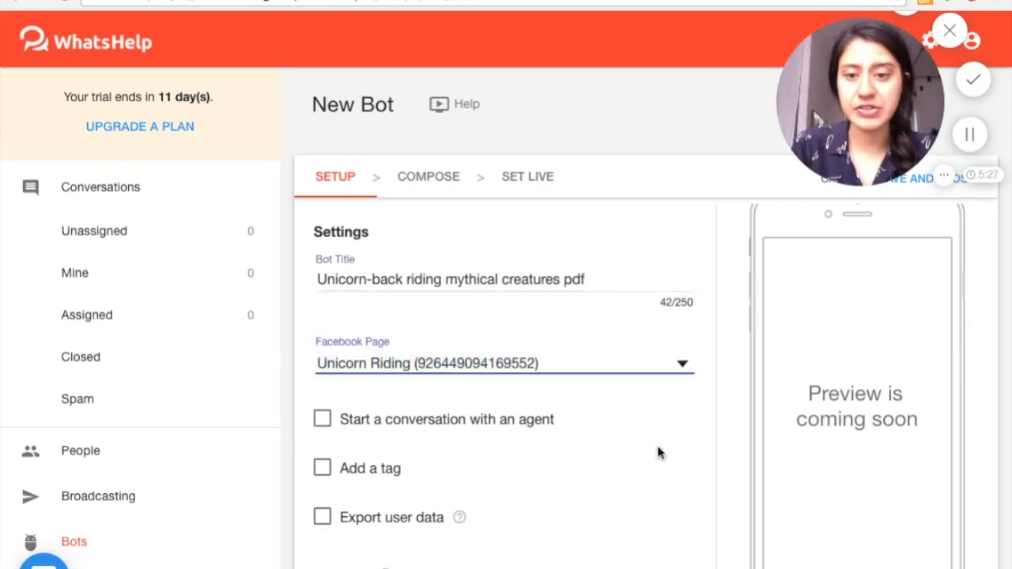
scroll(657, 445, down, 3)
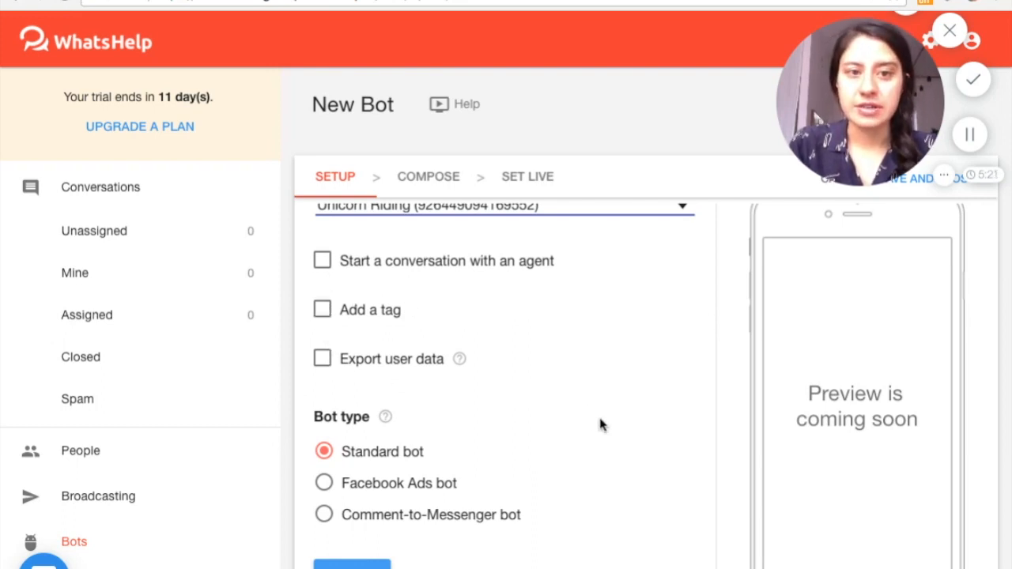
scroll(589, 415, down, 1)
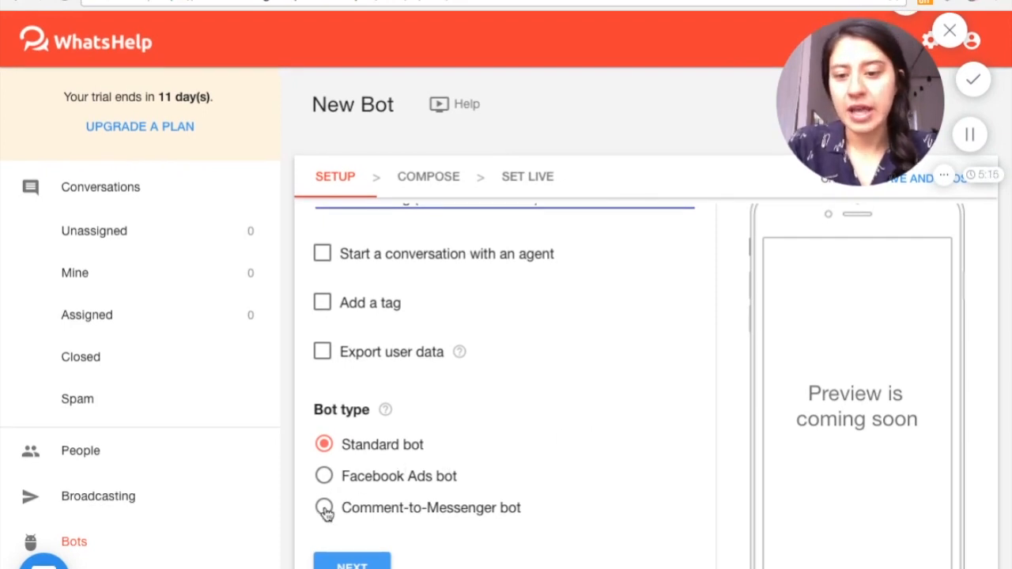
click(324, 508)
scroll(686, 406, down, 5)
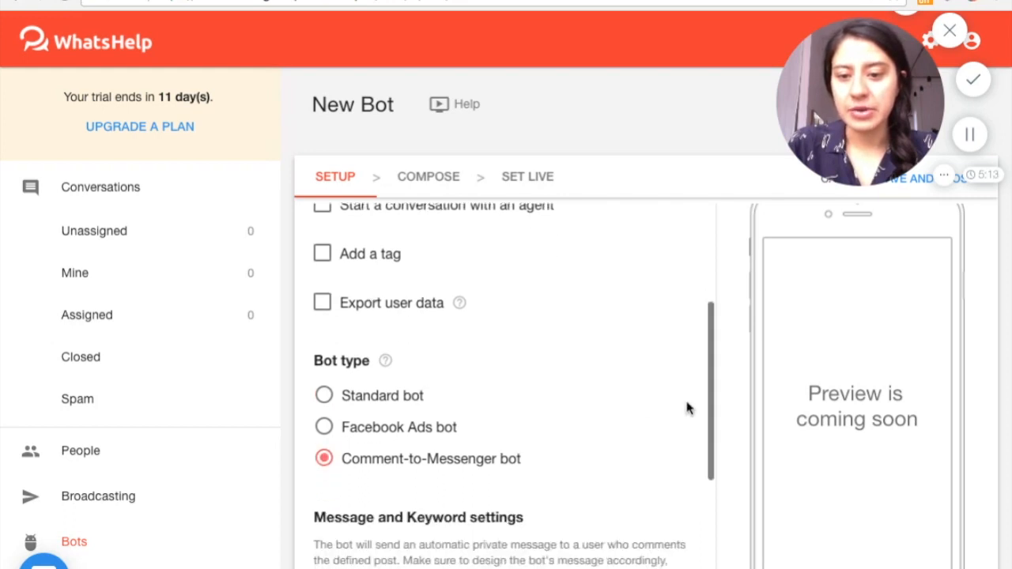
scroll(686, 406, down, 1)
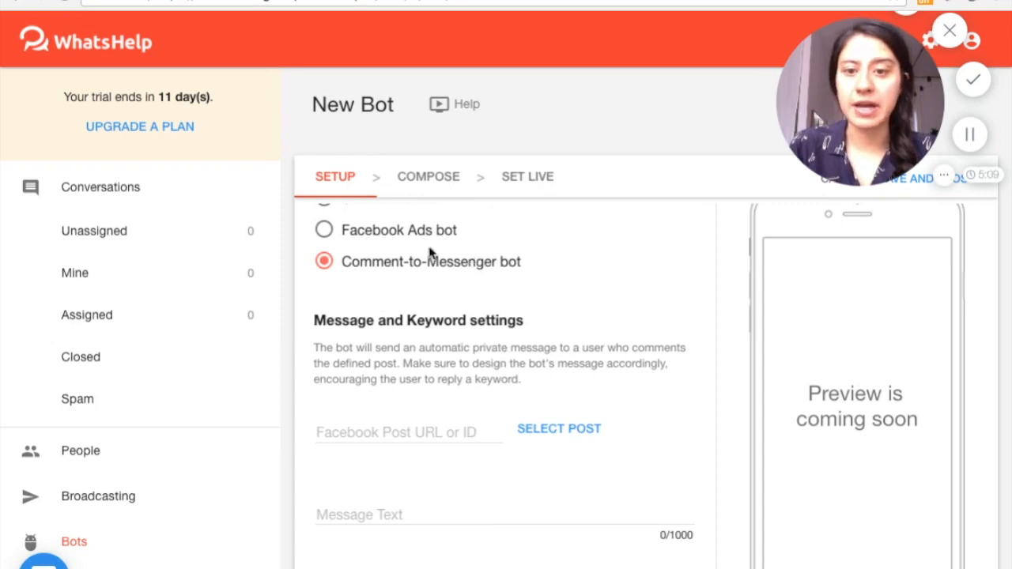
scroll(431, 317, down, 1)
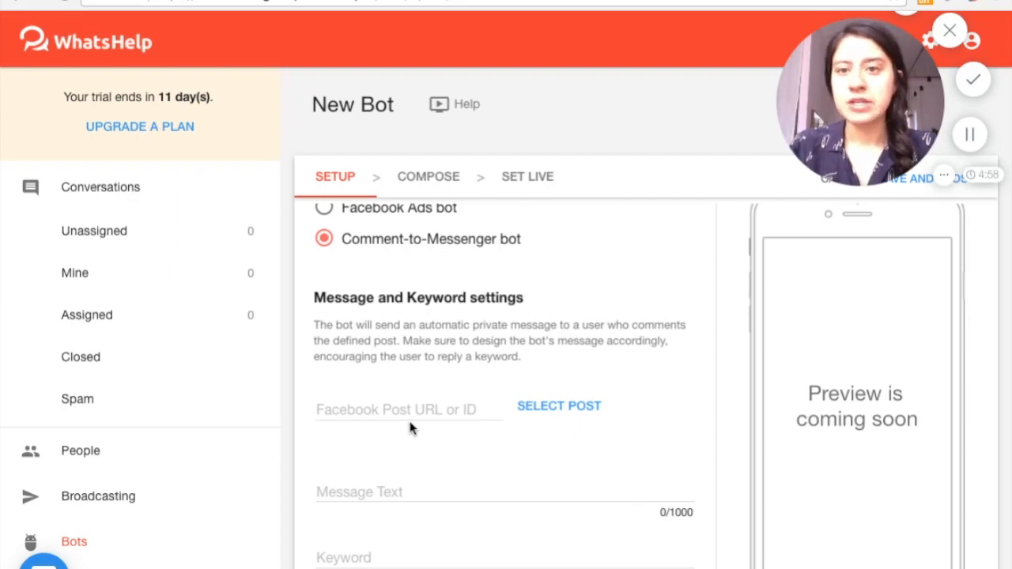
Switch to the Unicorn Riding page on Facebook and add the winged unicorn and standing unicorn photos to a new post
key(ctrl+Tab)
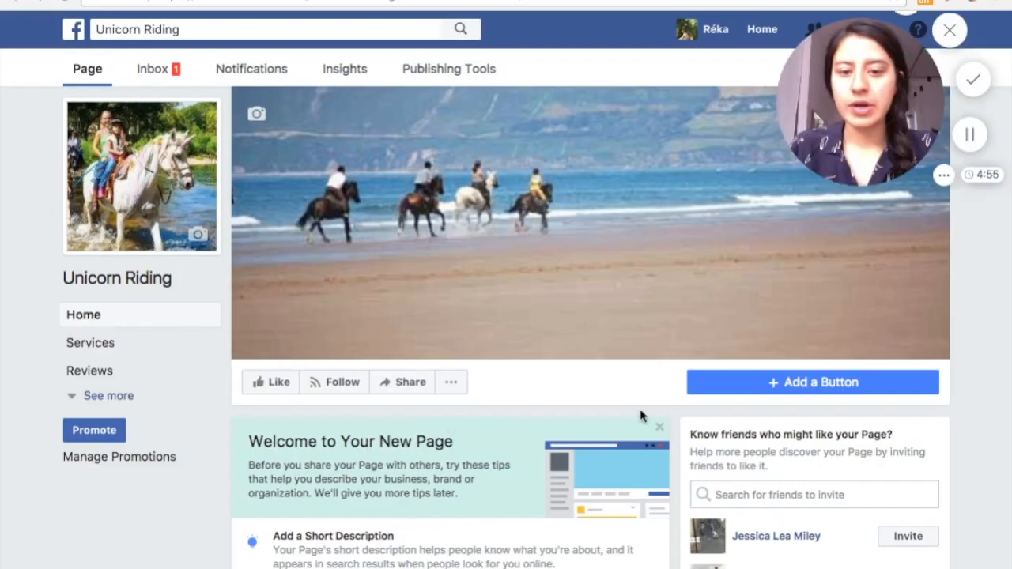
click(658, 428)
scroll(490, 365, down, 2)
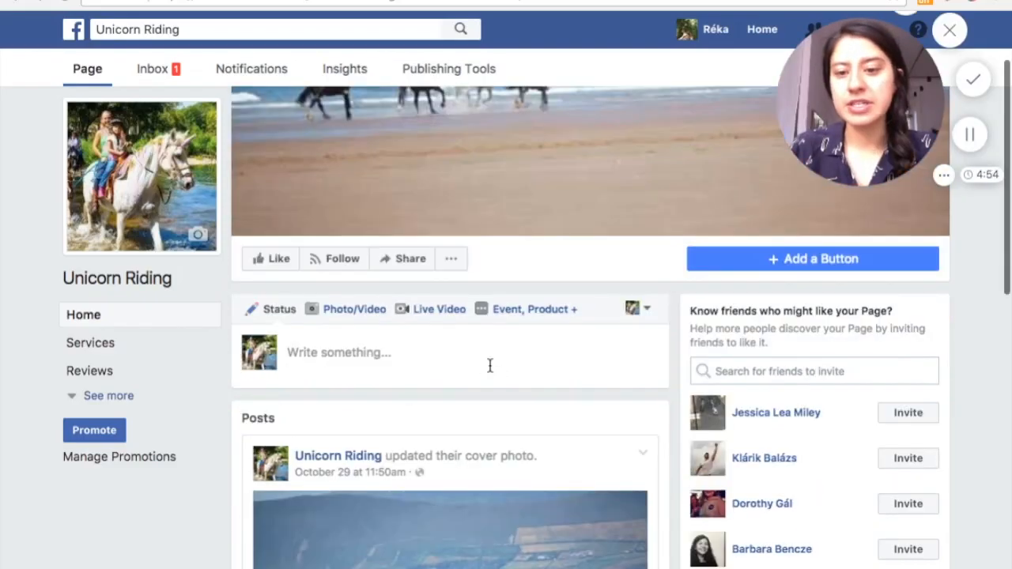
click(330, 353)
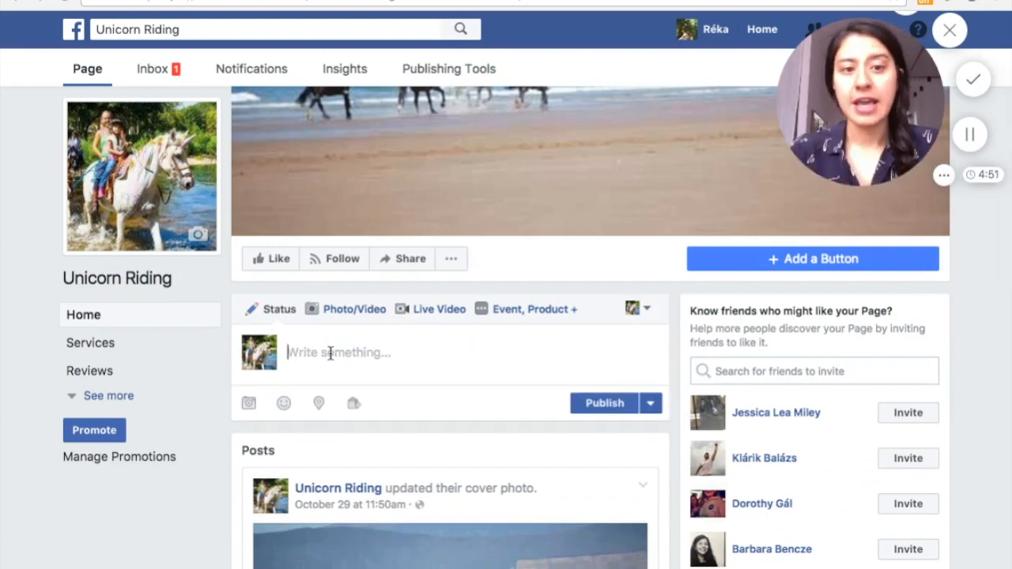
click(249, 404)
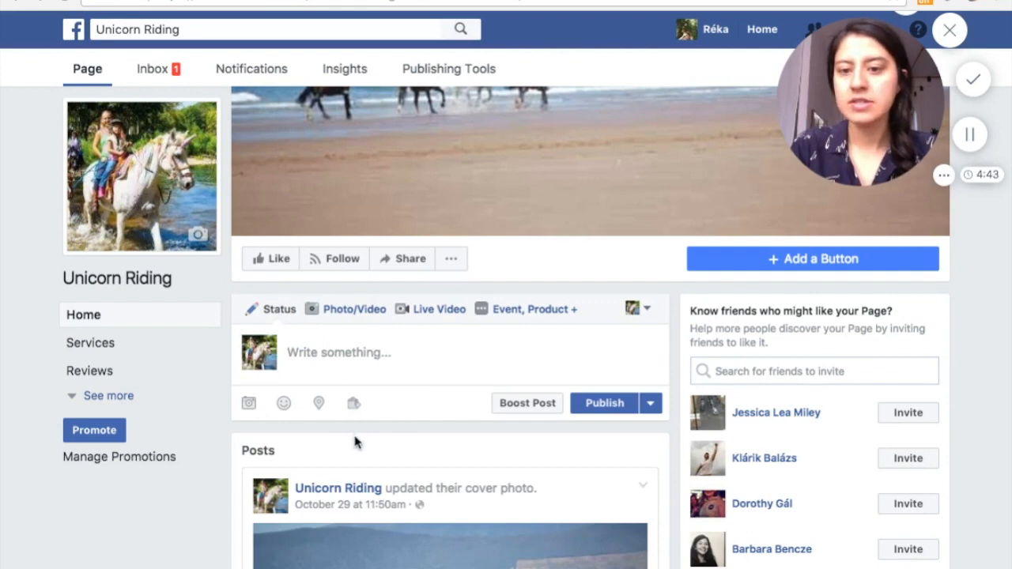
click(333, 314)
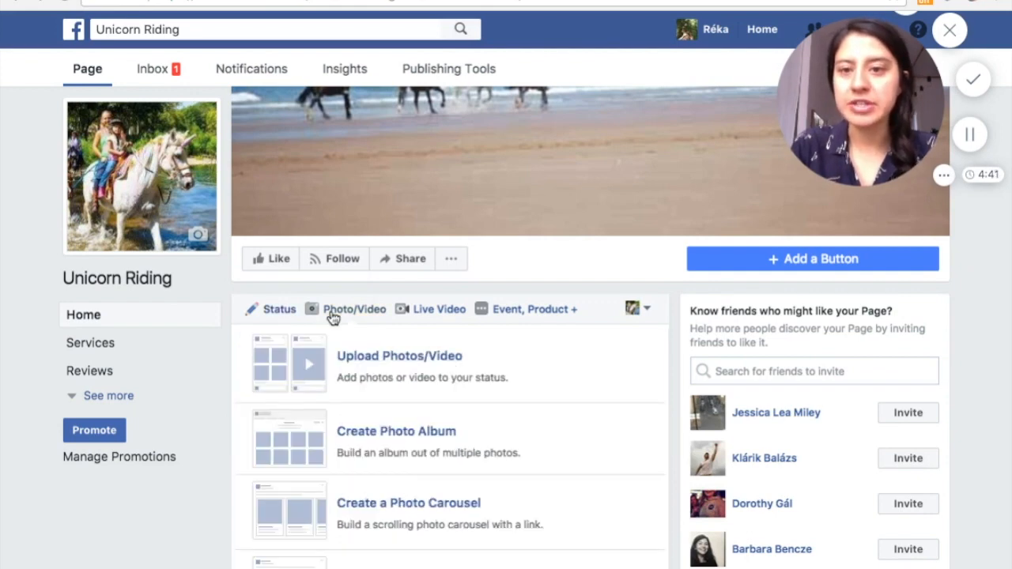
click(366, 361)
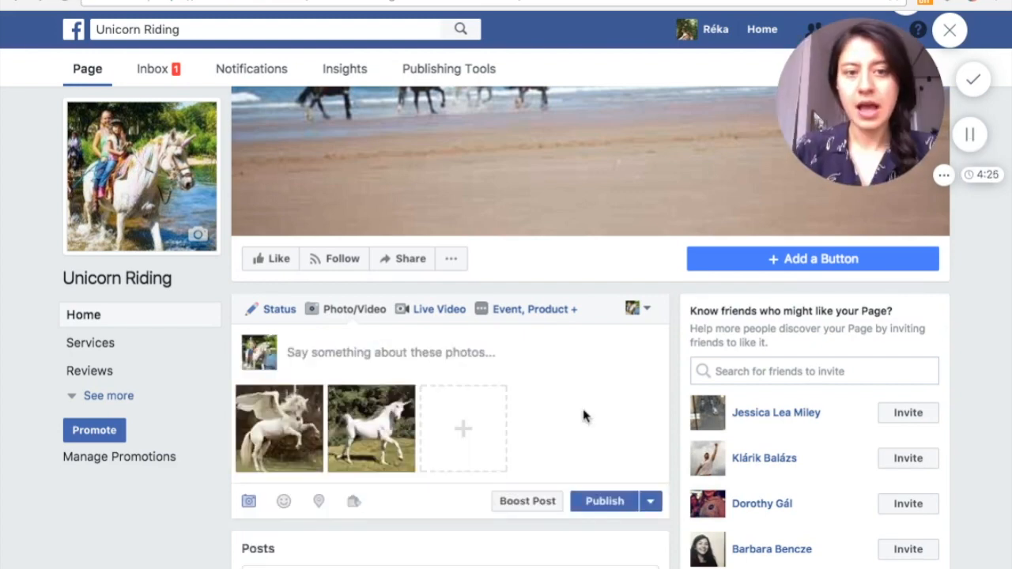
Begin the photo post's text with the question "Do you know which one of these is the real unicorn?"
click(323, 350)
scroll(551, 409, down, 2)
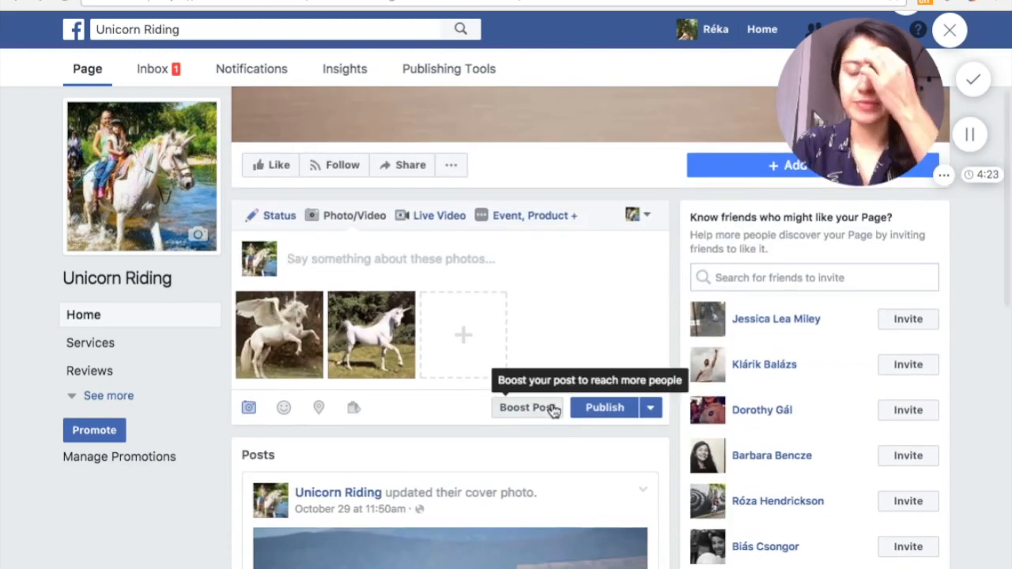
text(Do you )
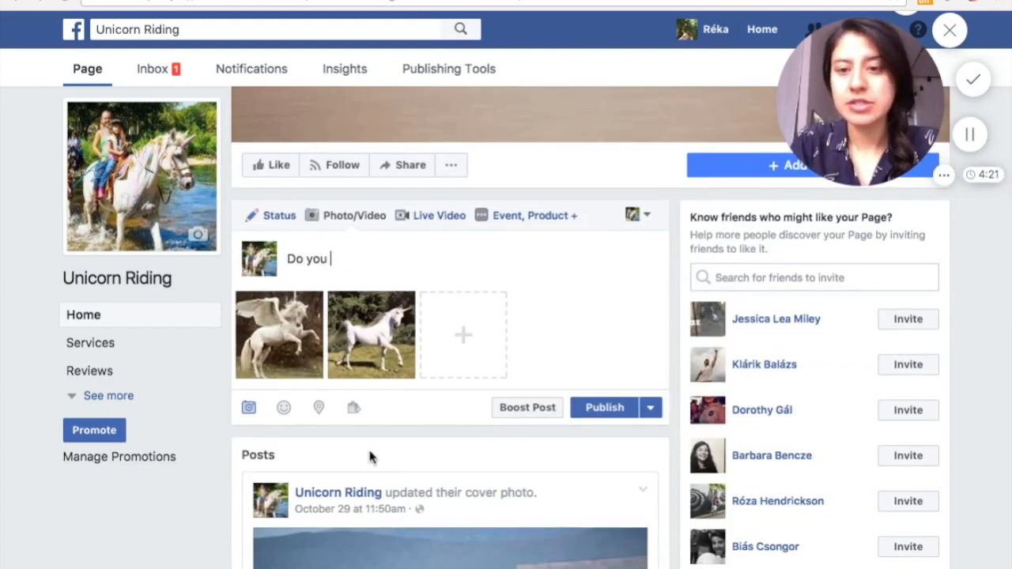
text(know which one of these is)
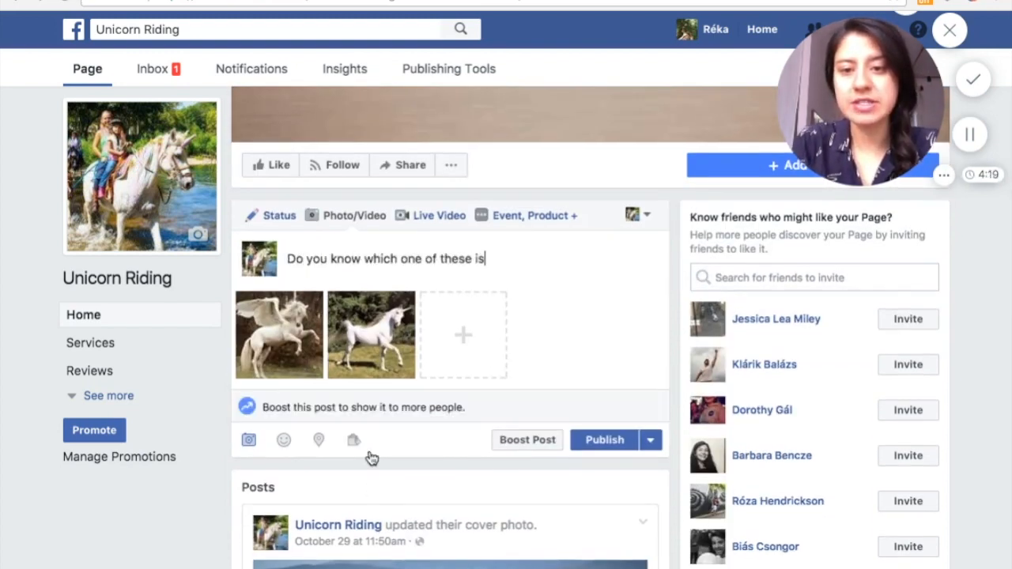
text( the real unicorn?)
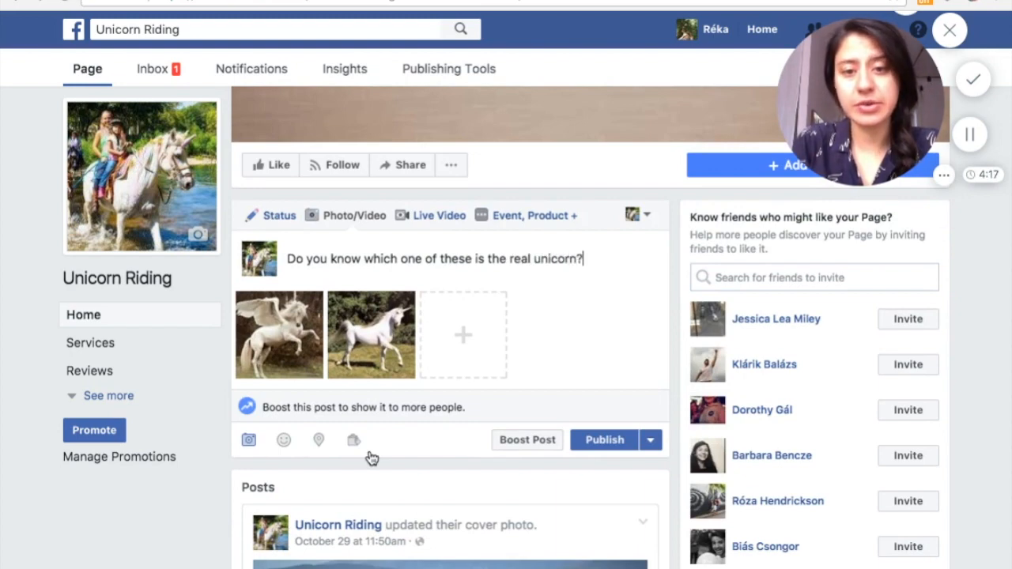
Add a second paragraph to the post reading: Comment "top" or "bottom" below with your answer
key(Return)
text(Comm)
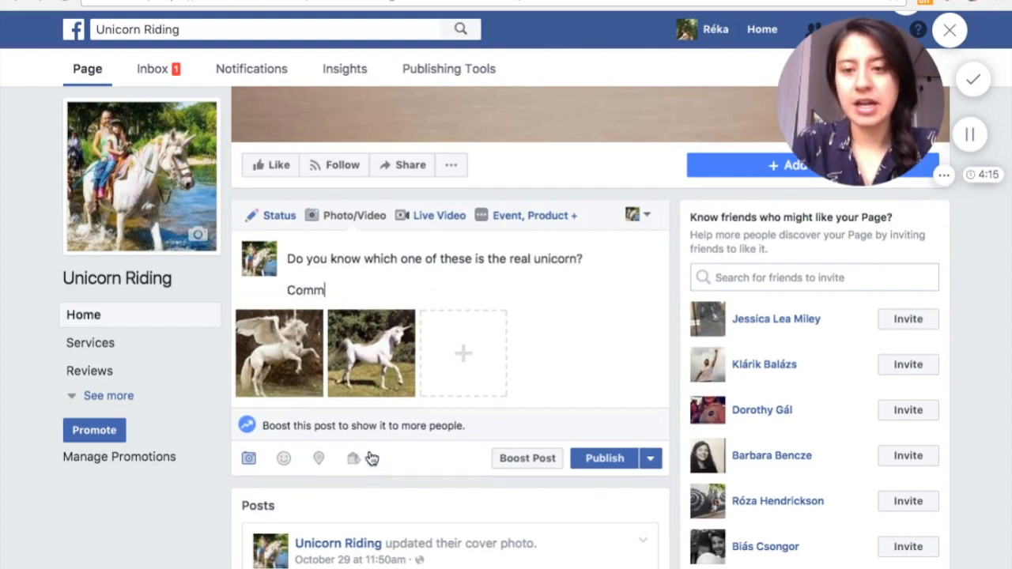
text(ent "top" or bo)
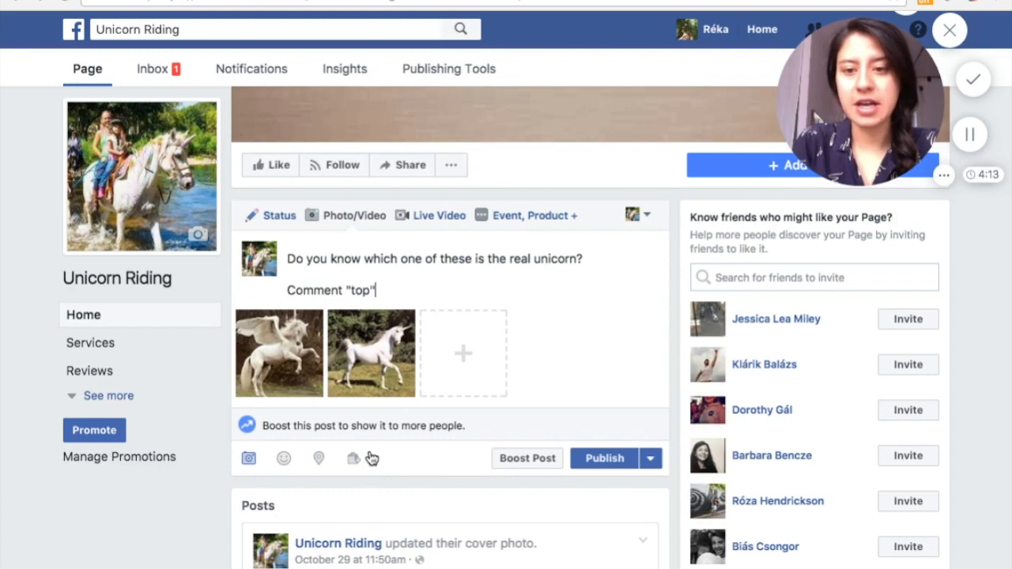
key(BackSpace)
key(BackSpace)
text("botto)
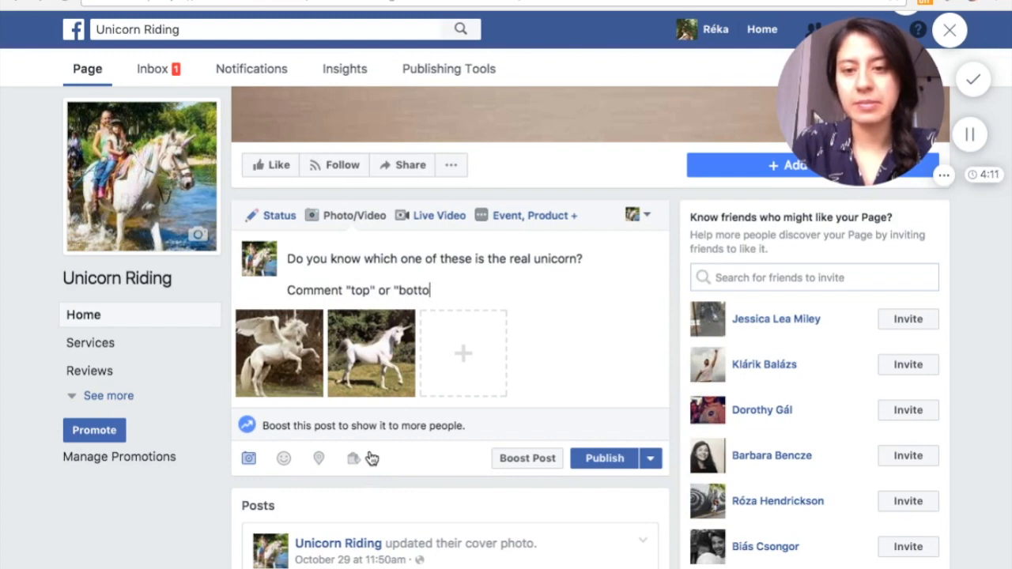
text(m" below with your )
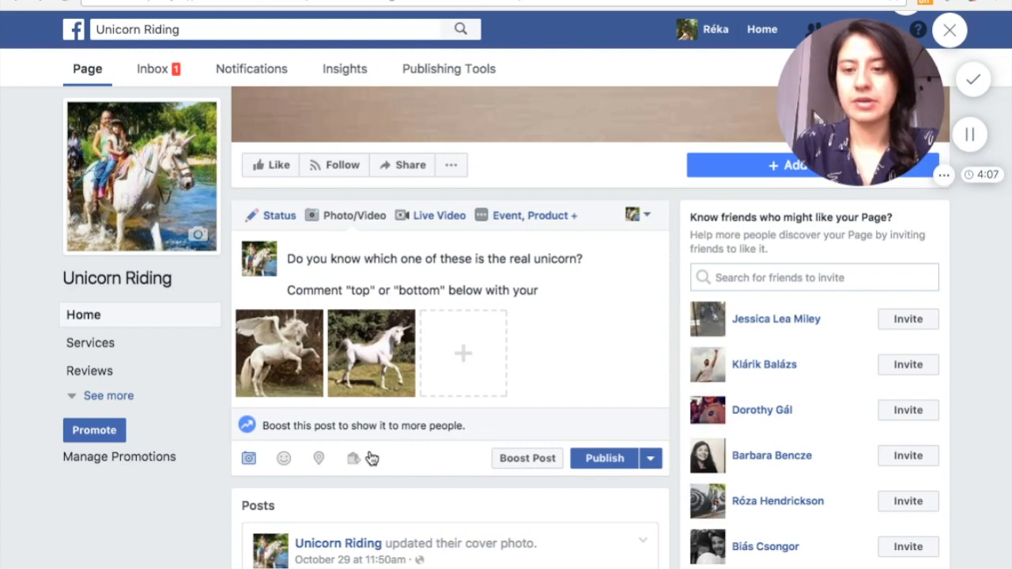
text(ans)
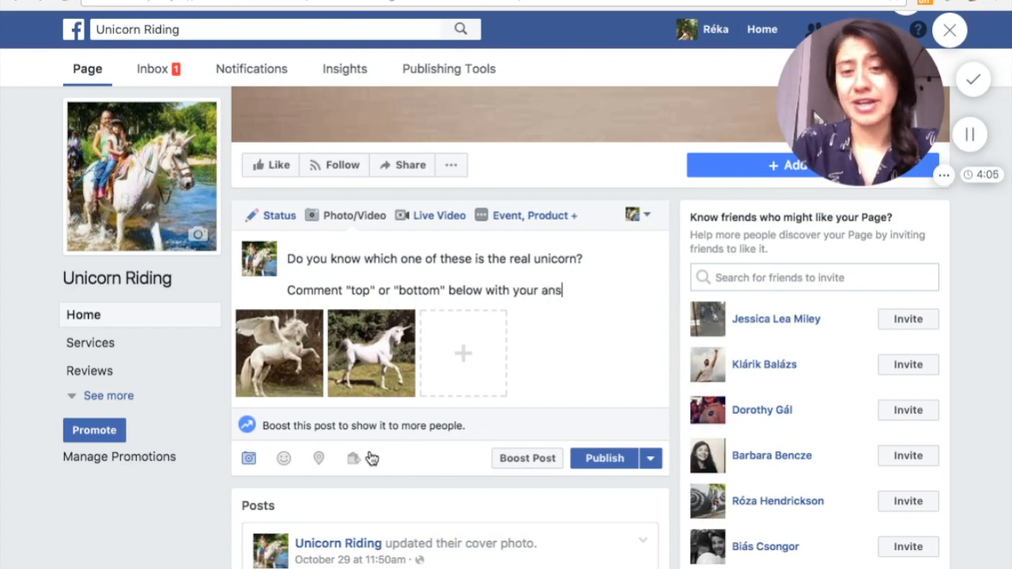
text(wer, and we'll)
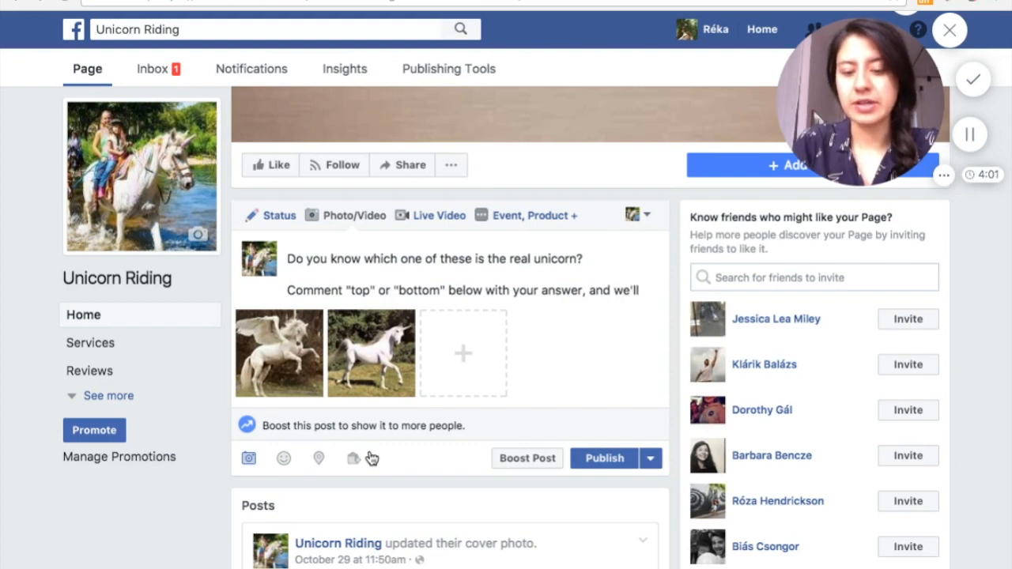
text( send you)
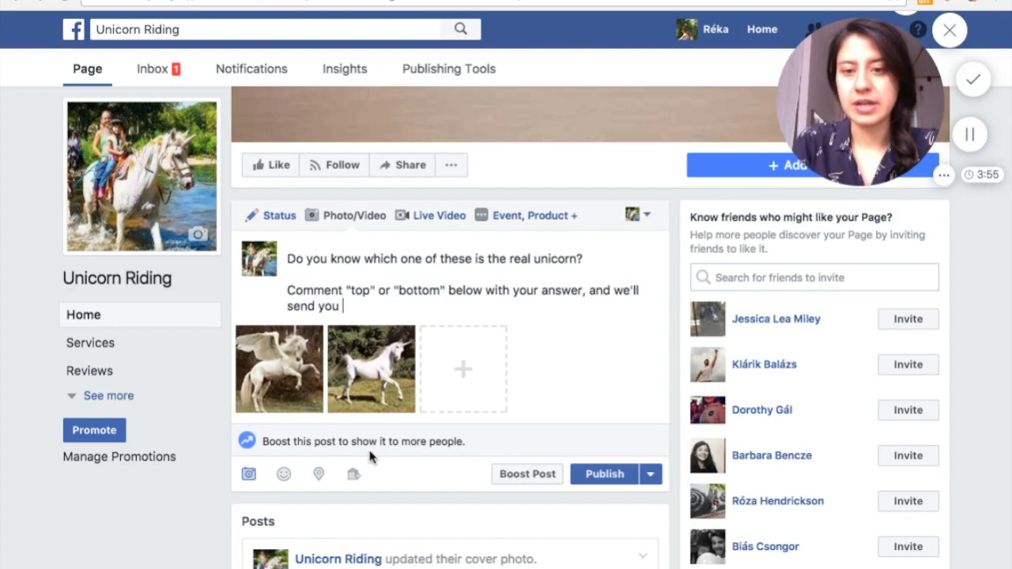
Complete the second paragraph with ", and we'll send you the solution and a special discount in a direct message!"
text(the so)
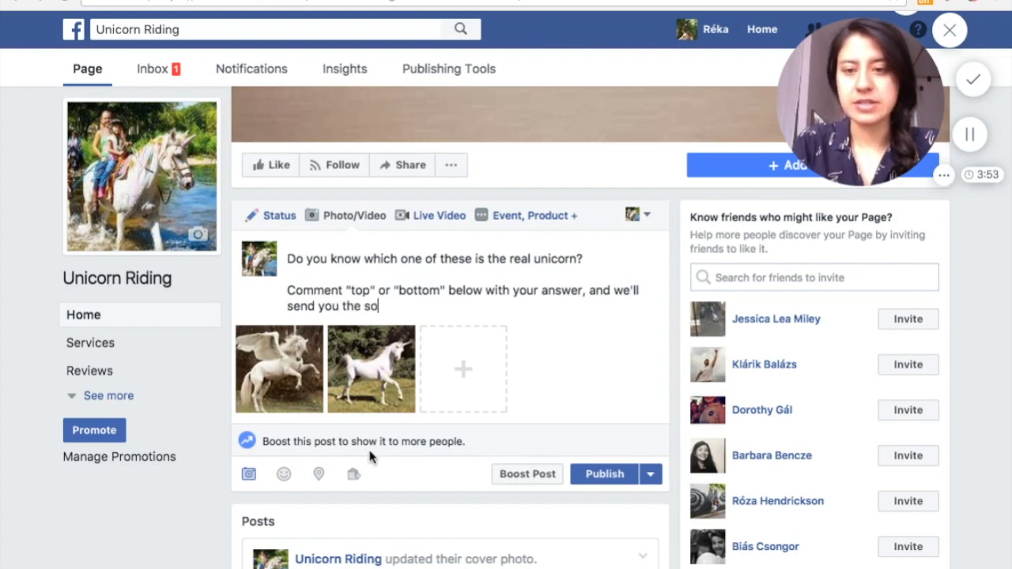
text(lution and a special discount in )
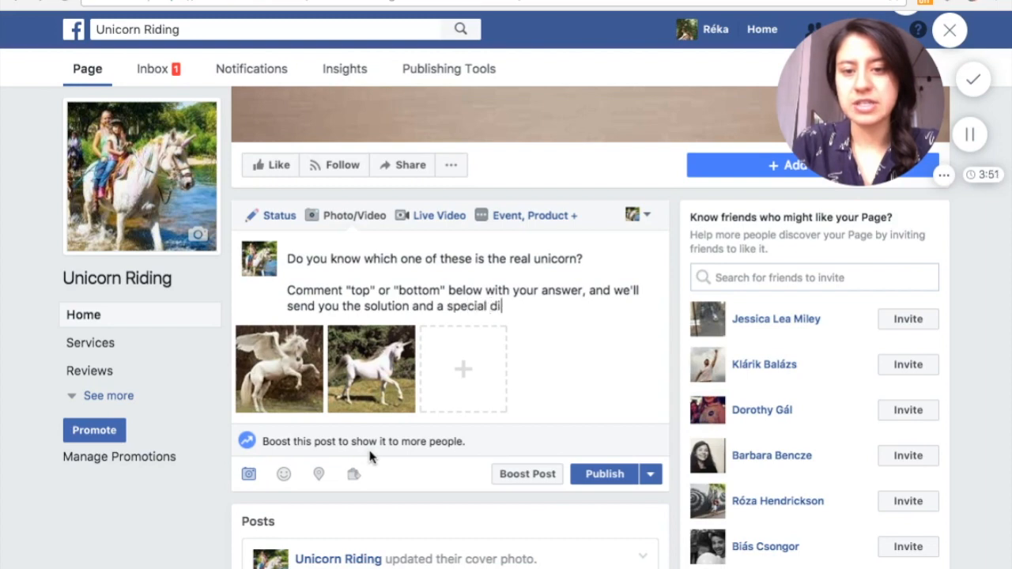
text(your )
text(mess)
key(BackSpace)
key(BackSpace)
key(BackSpace)
key(BackSpace)
key(BackSpace)
key(BackSpace)
key(BackSpace)
key(BackSpace)
key(BackSpace)
key(BackSpace)
key(BackSpace)
key(BackSpace)
key(BackSpace)
text(via)
key(BackSpace)
key(BackSpace)
key(BackSpace)
key(BackSpace)
key(BackSpace)
text(in a direct message)
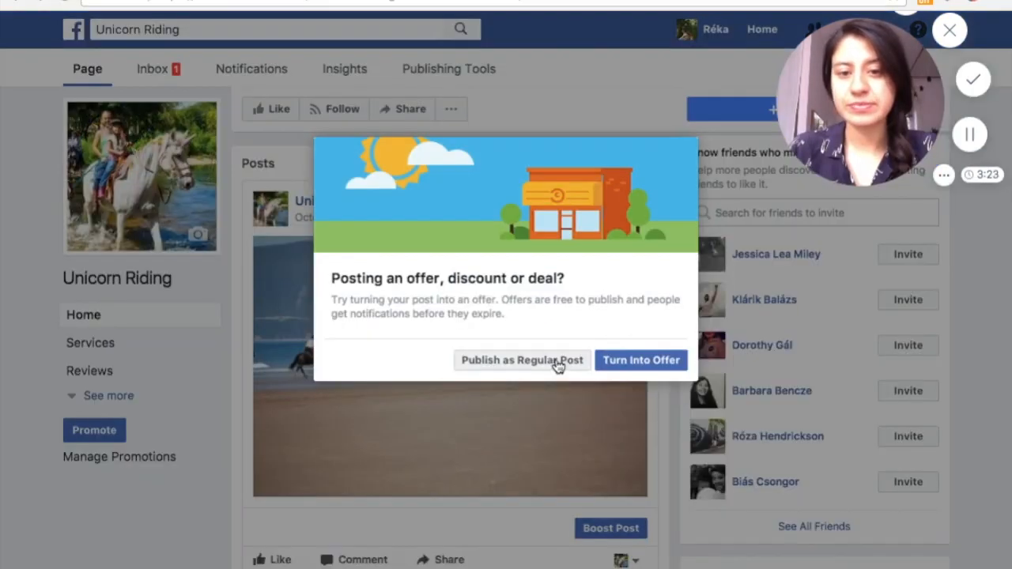
Publish the unicorn photo post on the Unicorn Riding page and look over the published post
click(558, 364)
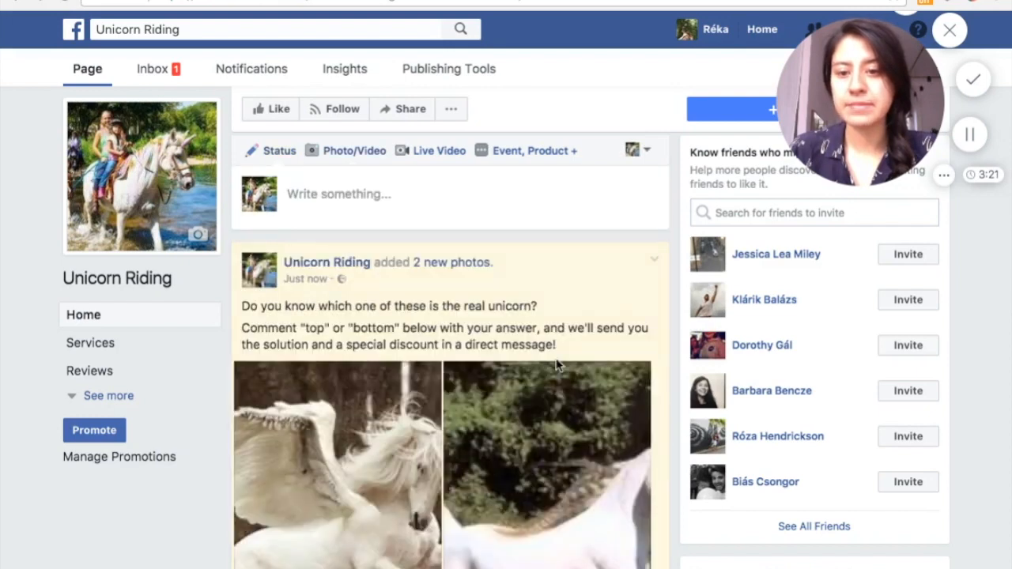
scroll(557, 364, down, 4)
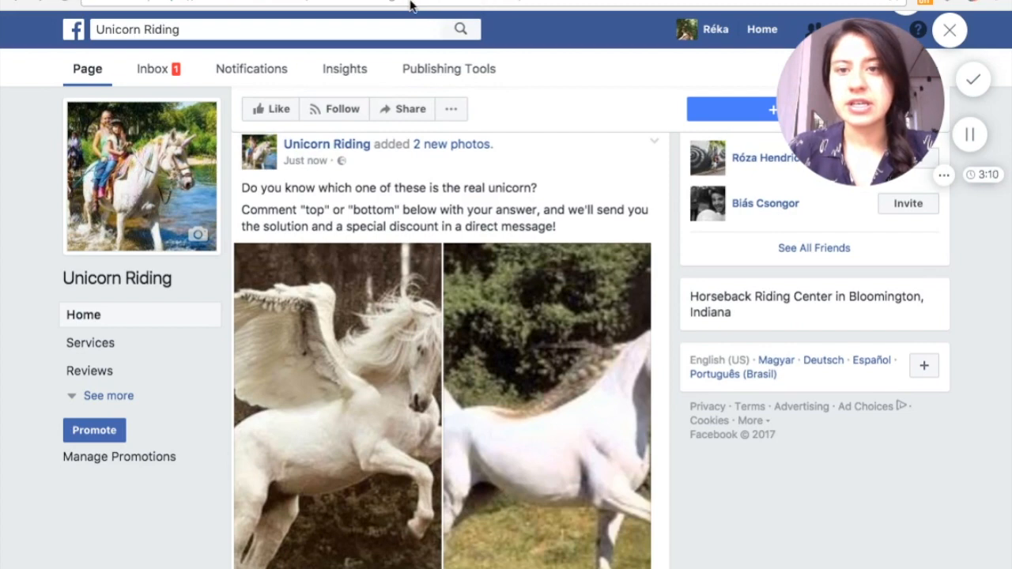
scroll(521, 139, up, 1)
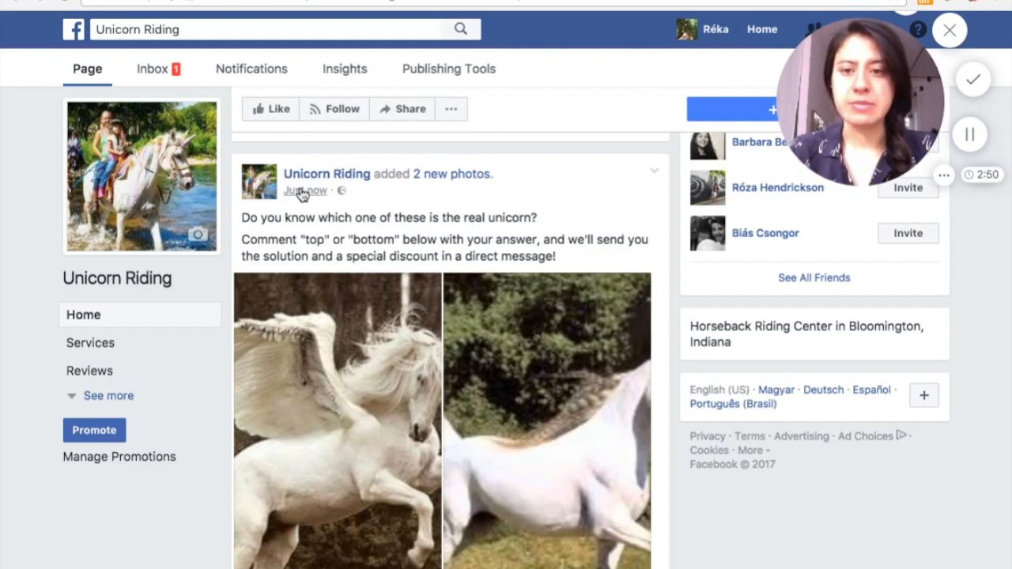
Open the published unicorn post on its own page, copy its link and enter it as the bot's Facebook post URL in WhatsHelp
click(302, 198)
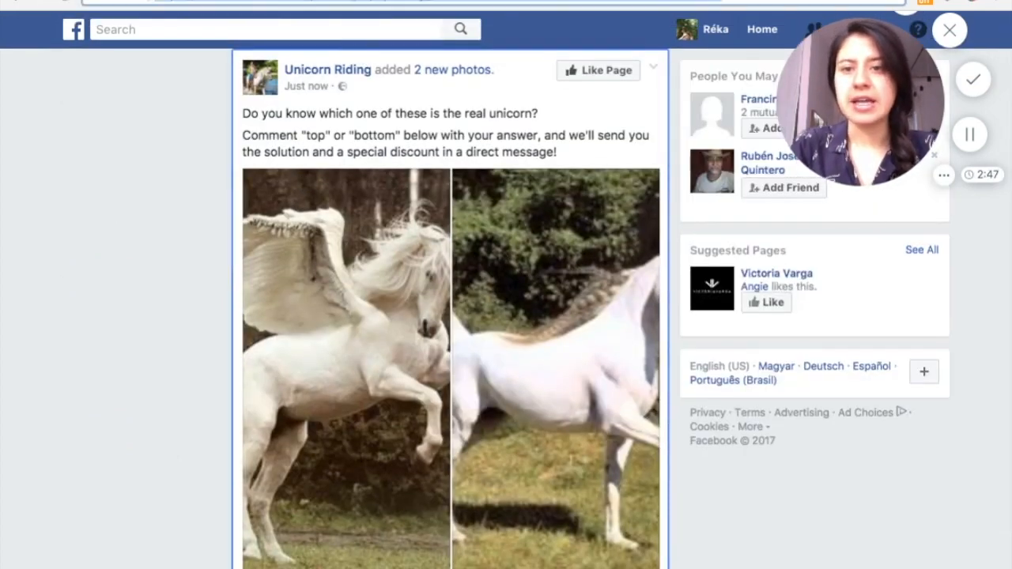
key(ctrl+Tab)
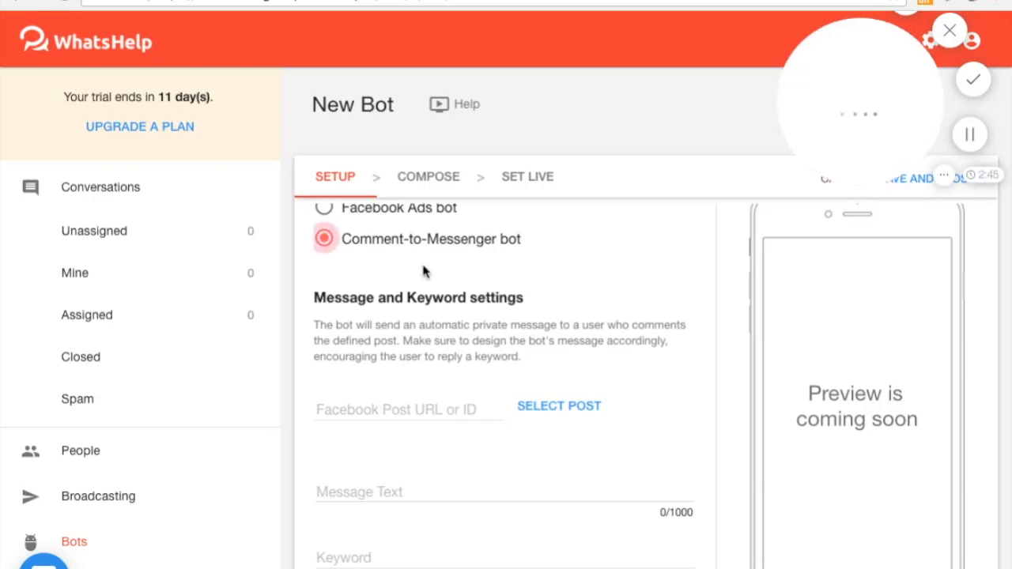
scroll(522, 437, down, 1)
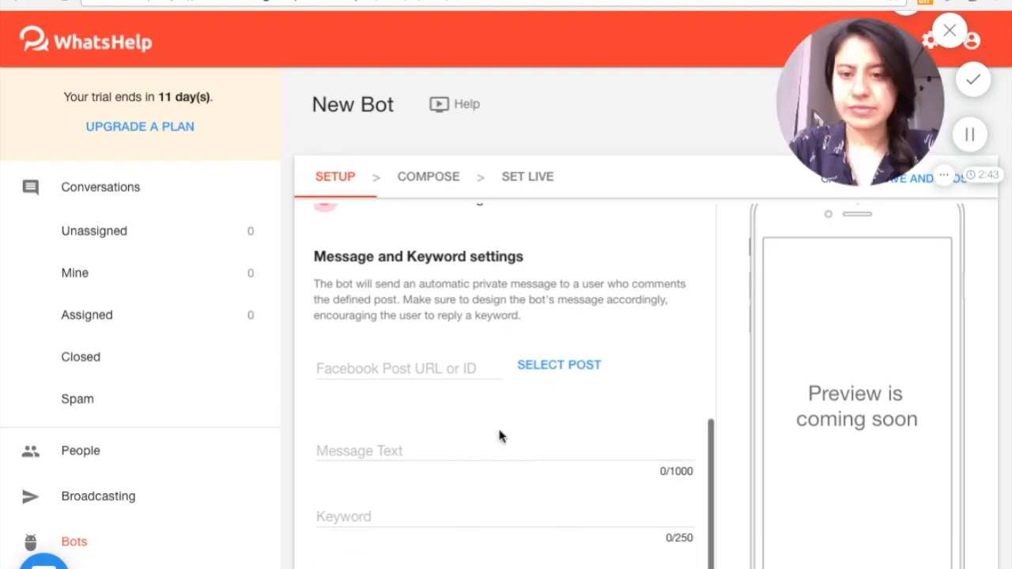
click(415, 370)
key(ctrl+v)
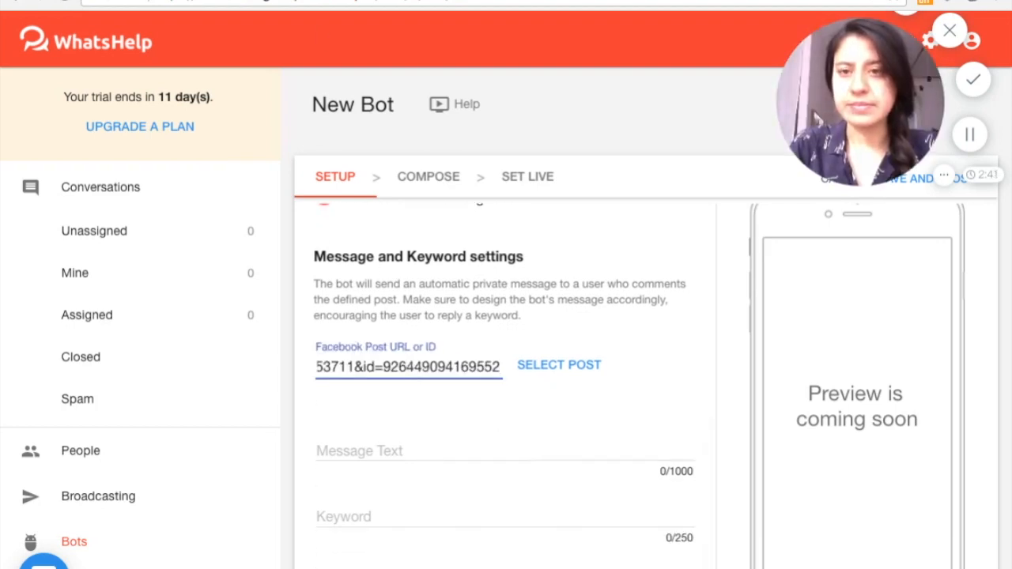
key(ctrl+Tab)
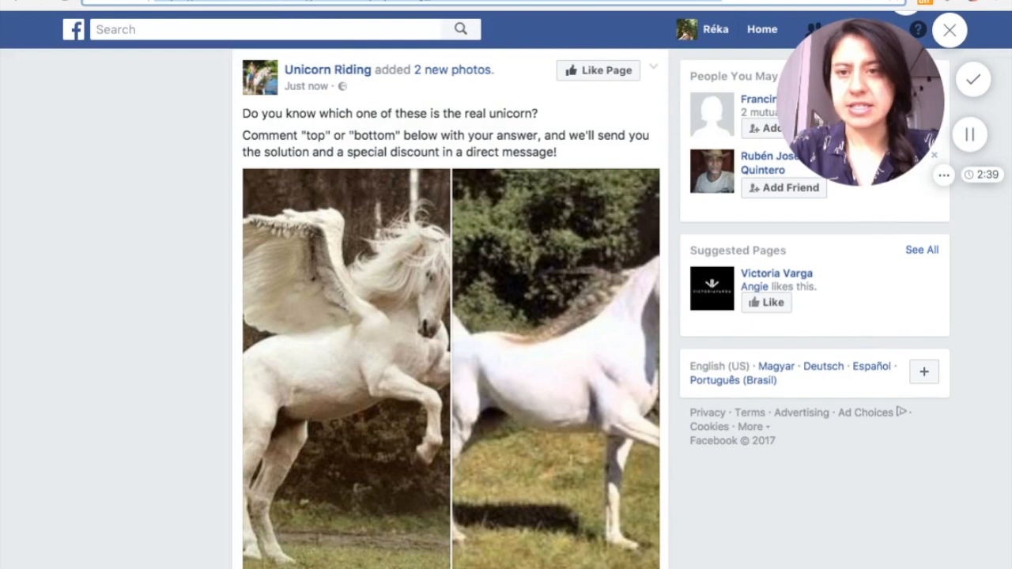
key(ctrl+shift+Tab)
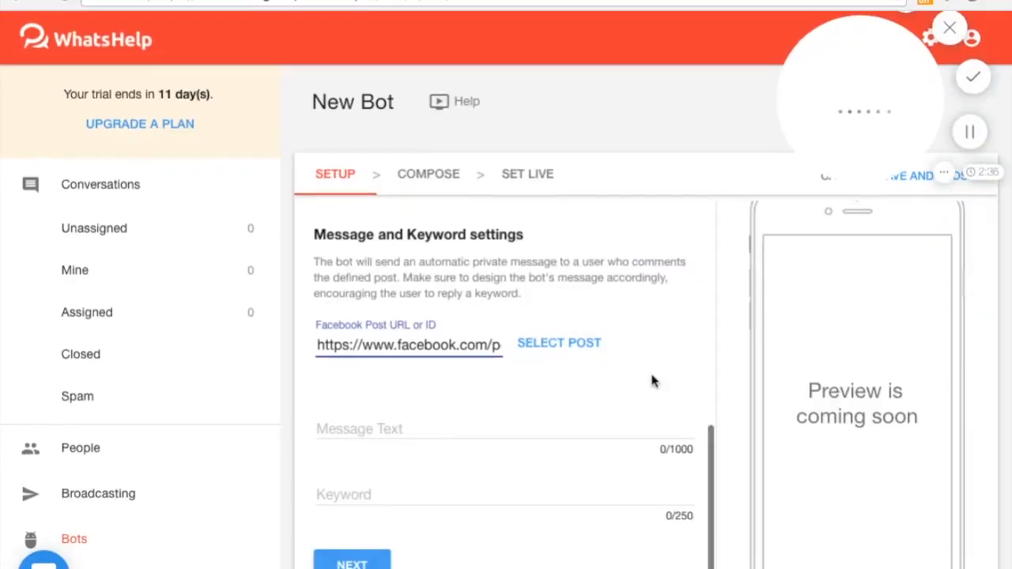
Begin the bot's message text with "So you want to know which one is the real unicorn?"
click(376, 431)
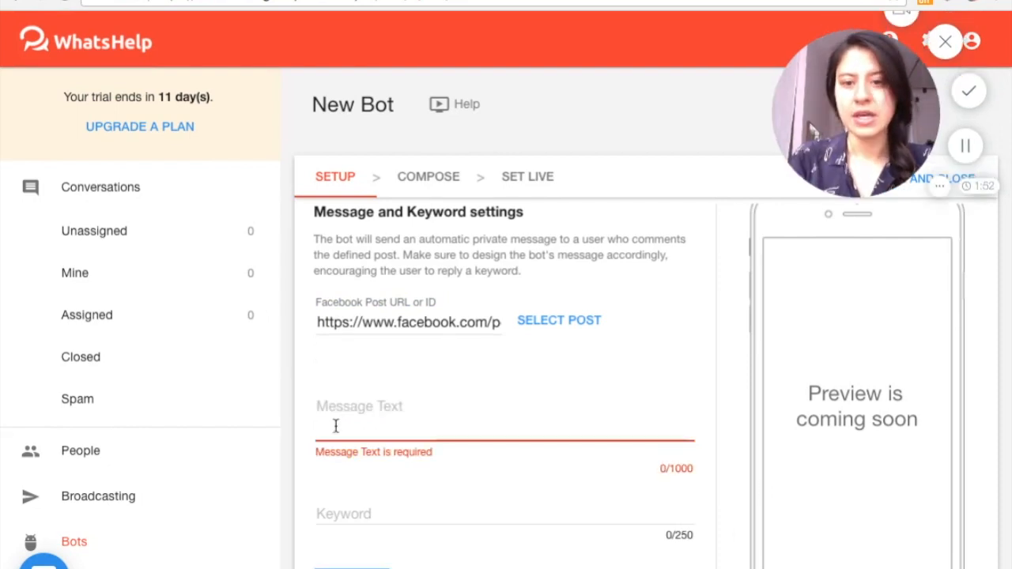
click(320, 426)
text(So you want to )
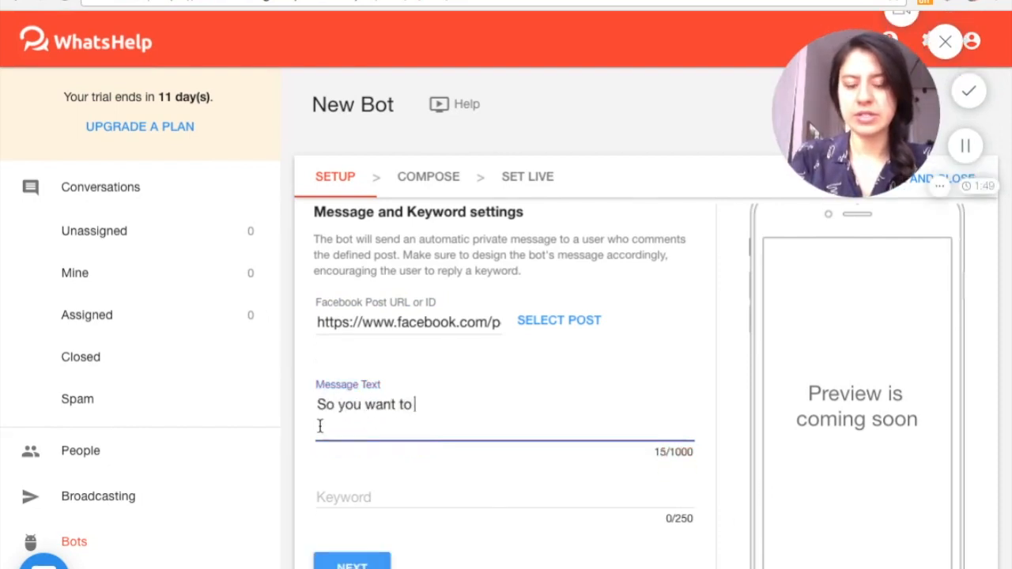
text(know which one is the )
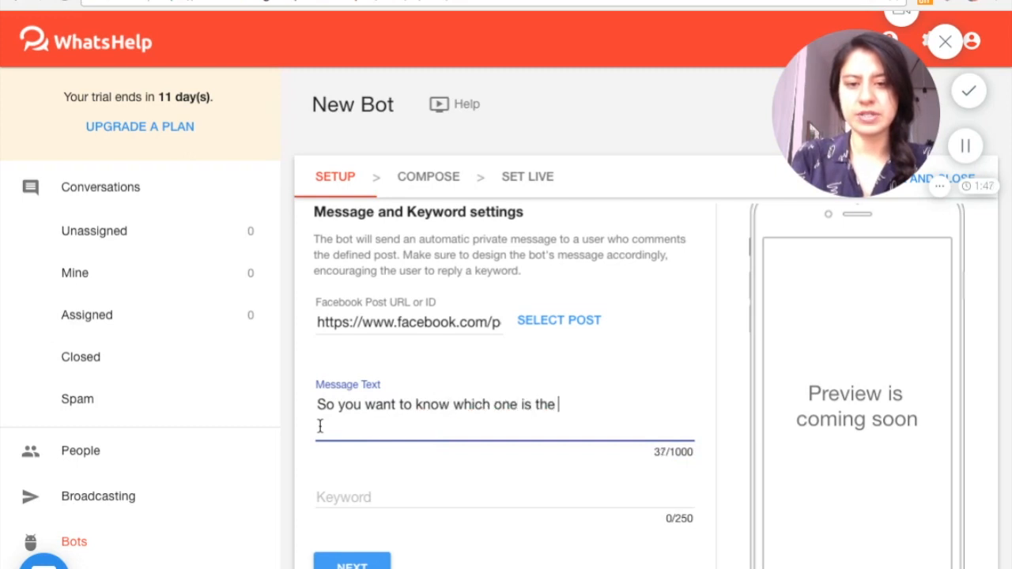
text(real unicorn? T)
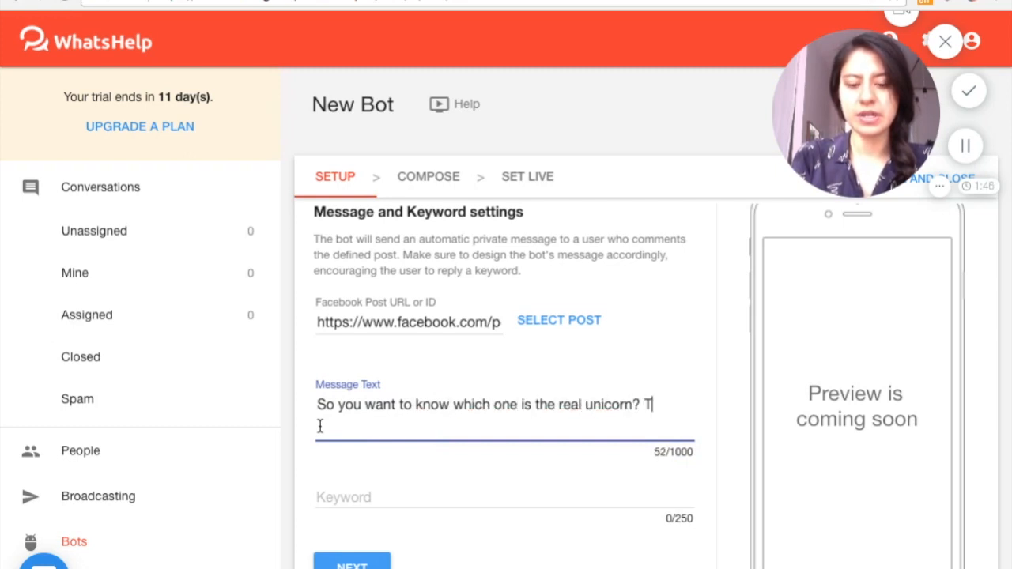
text(ype the)
key(BackSpace)
key(BackSpace)
key(BackSpace)
key(BackSpace)
key(BackSpace)
key(BackSpace)
key(BackSpace)
key(BackSpace)
key(BackSpace)
Continue the message text with "Reply with 'unicorn' to receive an awesome"
text(Reply with 'unicorn' to receive a)
key(BackSpace)
text(n awesome mythical)
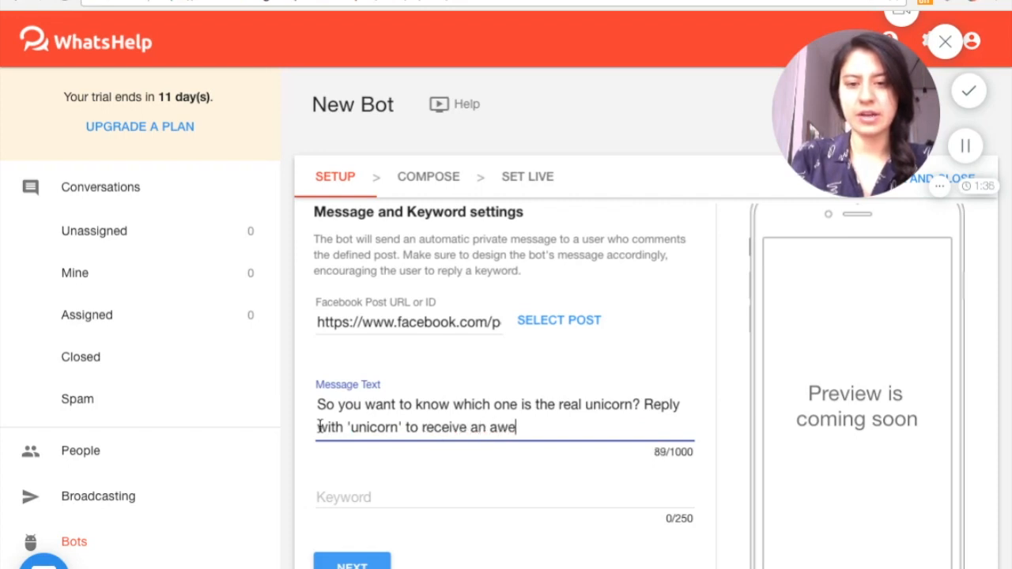
key(BackSpace)
key(BackSpace)
key(BackSpace)
key(BackSpace)
key(BackSpace)
key(BackSpace)
key(BackSpace)
key(BackSpace)
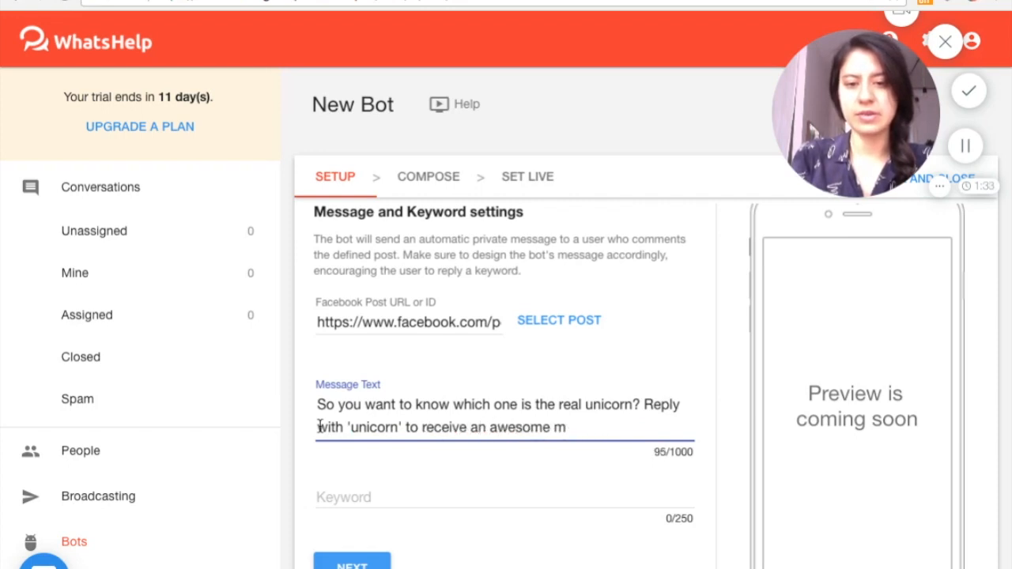
Finish the sentence with "guide to mythical creatures, and a special discount code!" and leave a blank line after it
text(guide to mythical)
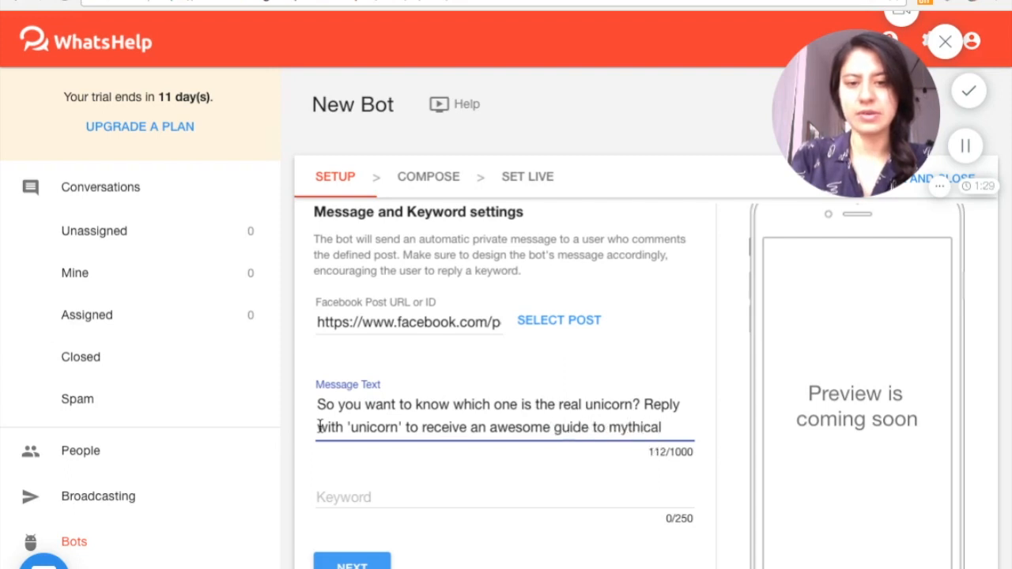
text( creat)
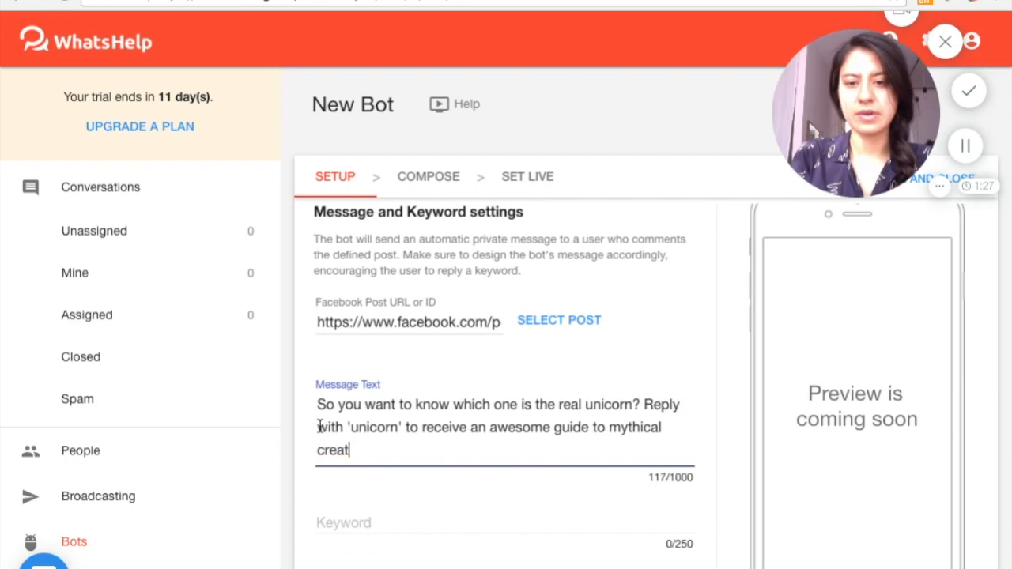
text(ures, an)
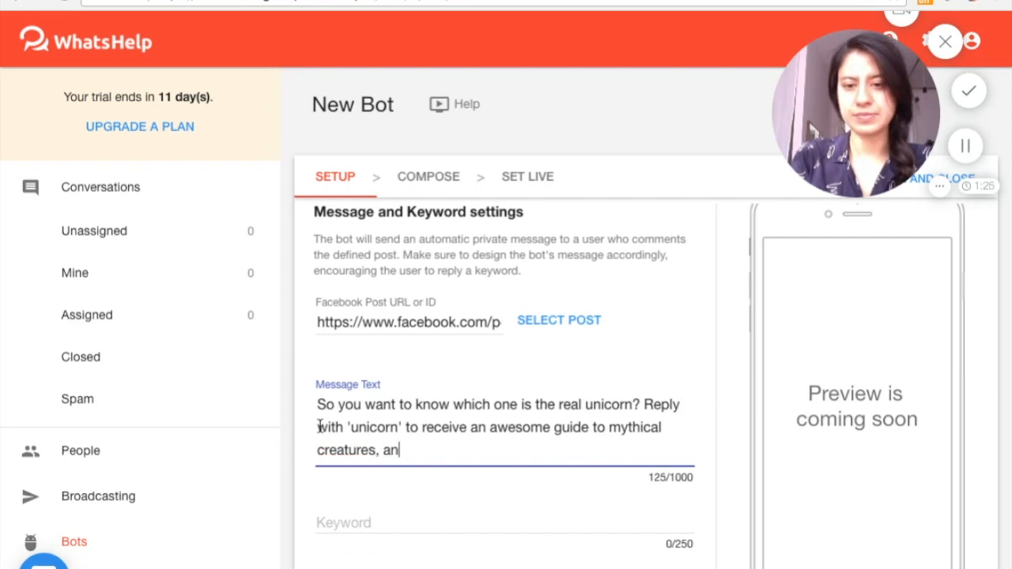
text(d a special )
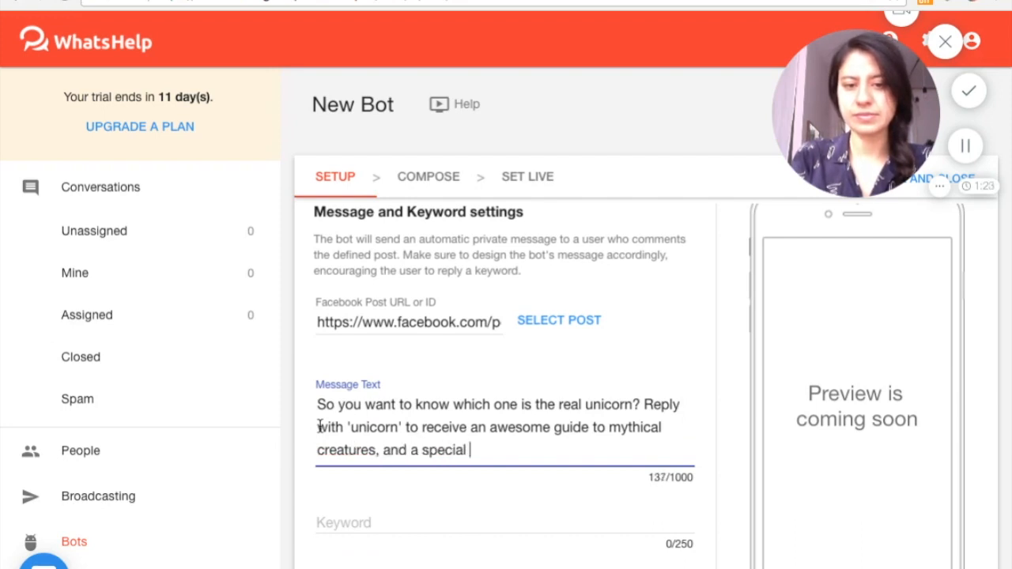
text(discount code!)
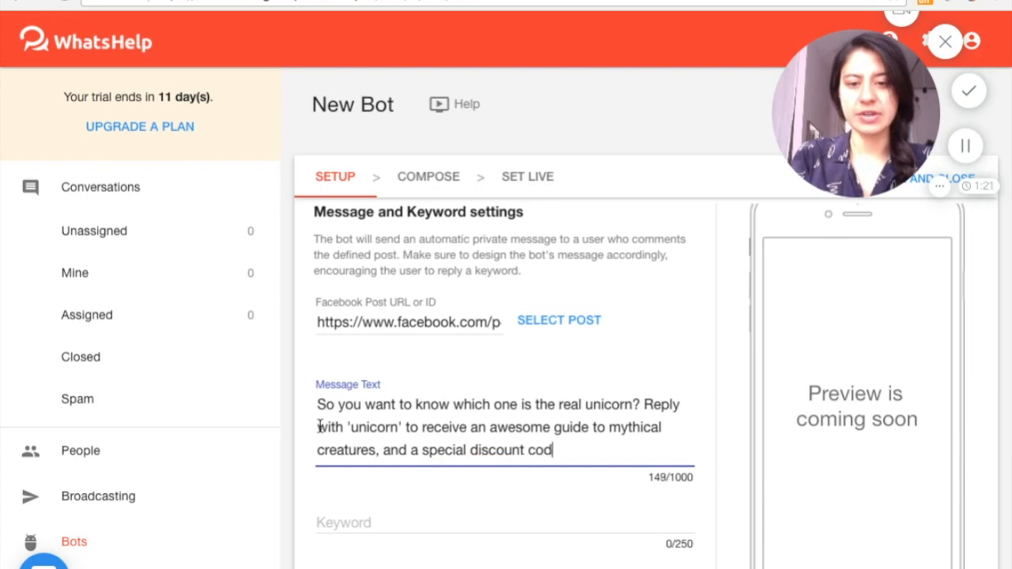
key(Return)
key(Return)
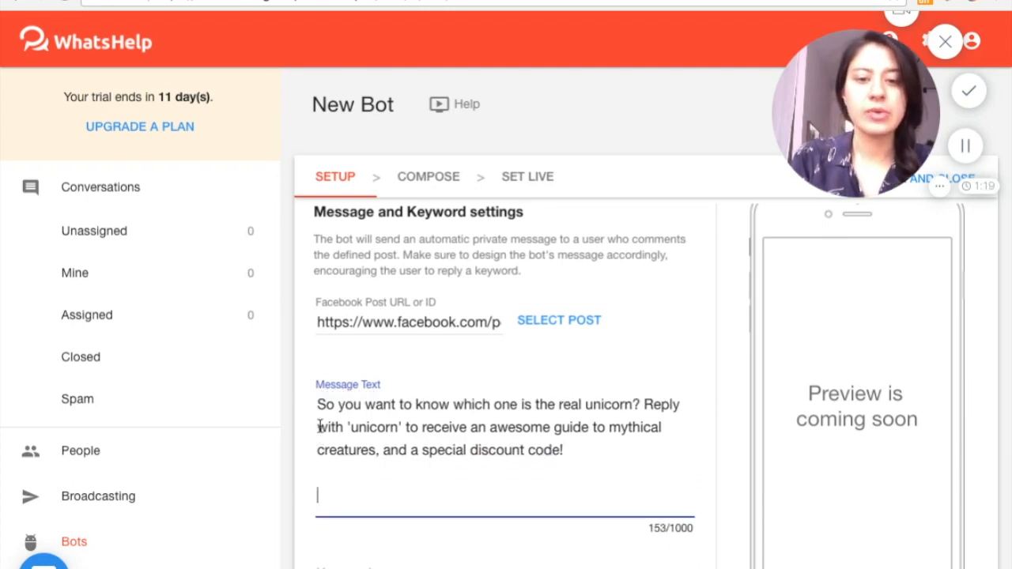
Start a second paragraph in the message text reading "PS Ignore the link below, that will"
scroll(440, 465, down, 2)
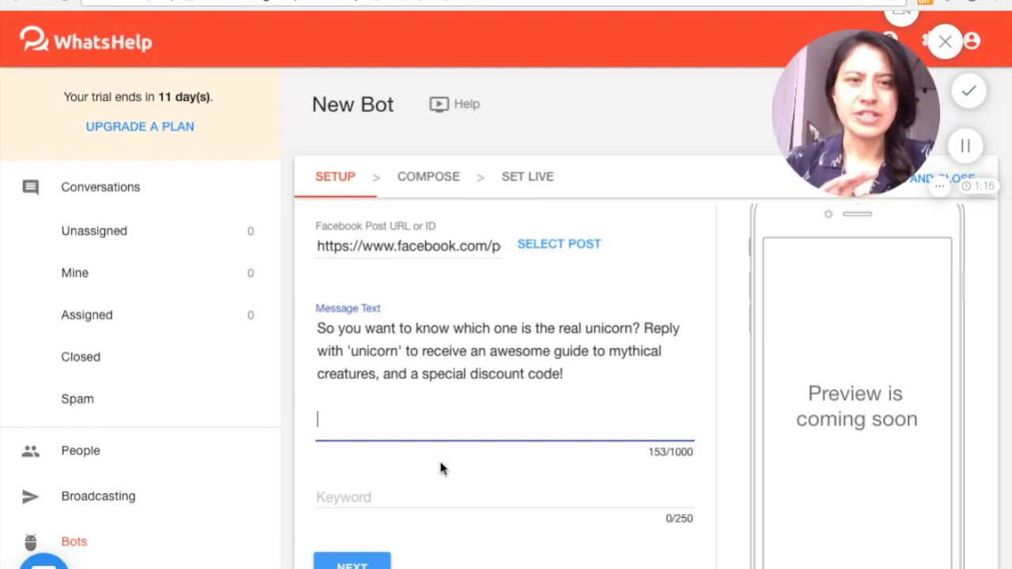
click(963, 148)
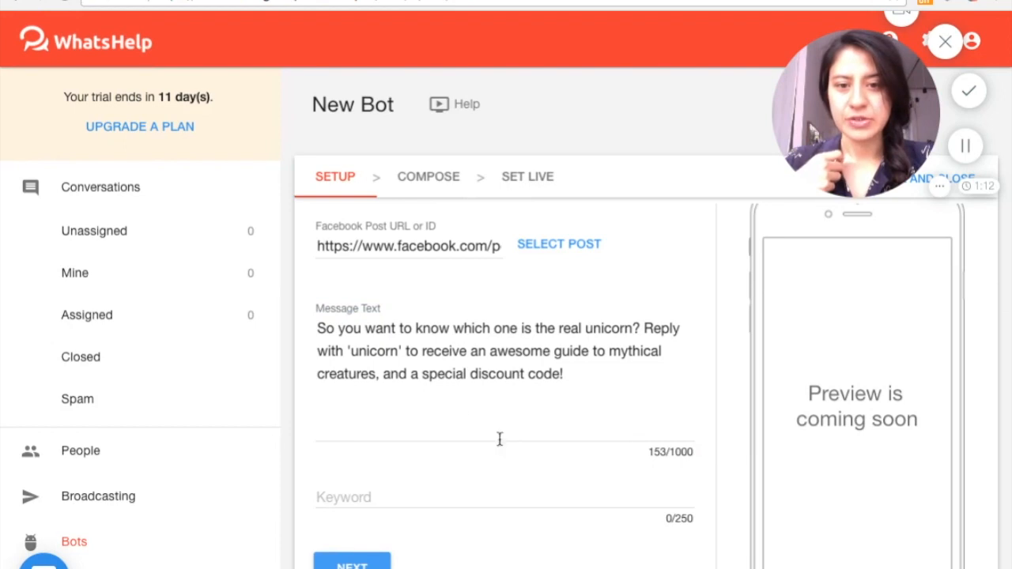
click(389, 429)
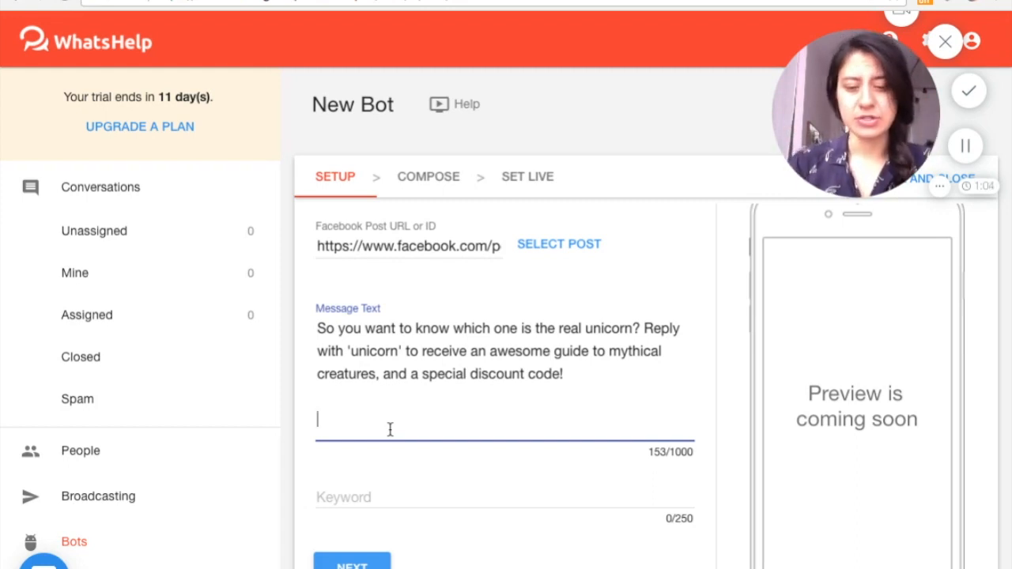
text(PS)
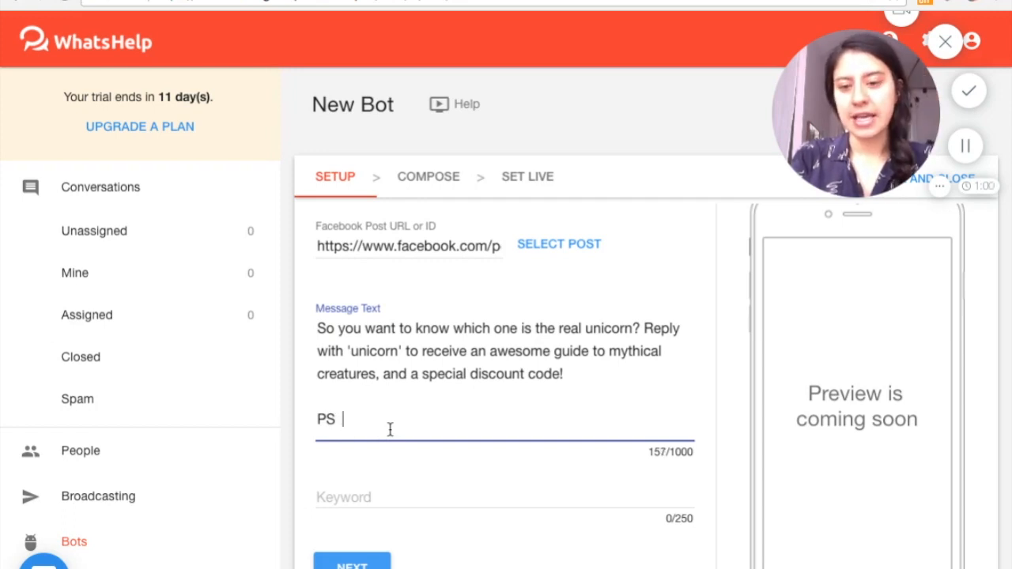
text(  ignore tha)
key(BackSpace)
key(BackSpace)
key(BackSpace)
key(BackSpace)
key(BackSpace)
key(BackSpace)
key(BackSpace)
key(BackSpace)
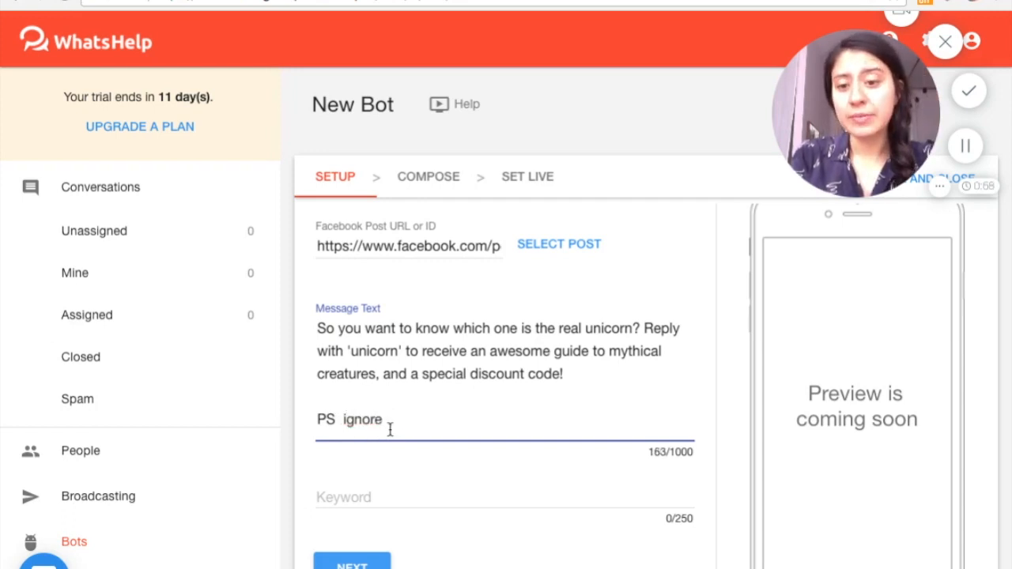
key(BackSpace)
key(BackSpace)
key(BackSpace)
text(Ignore the li)
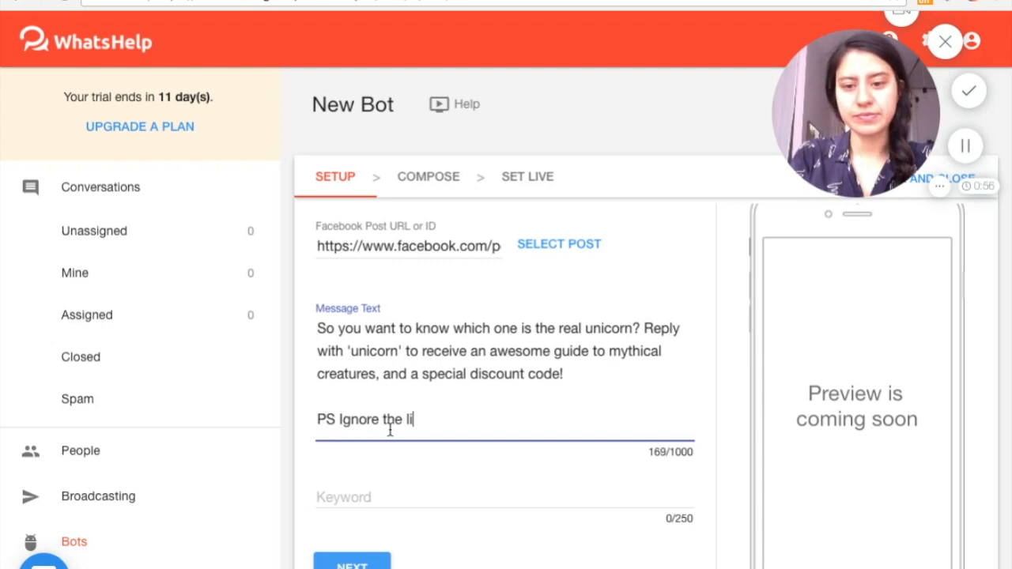
text(nk below, that wi)
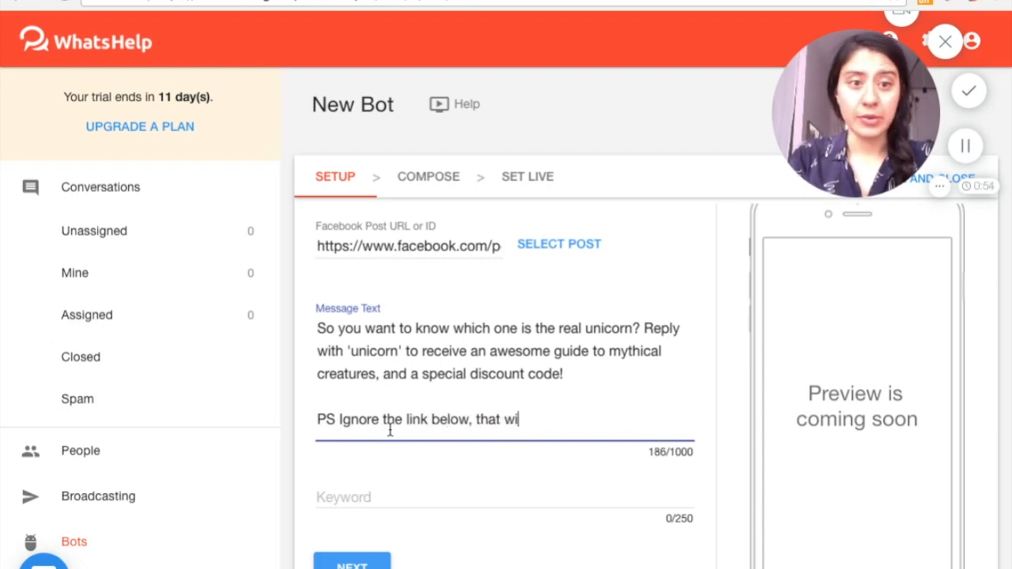
text(ll just take you )
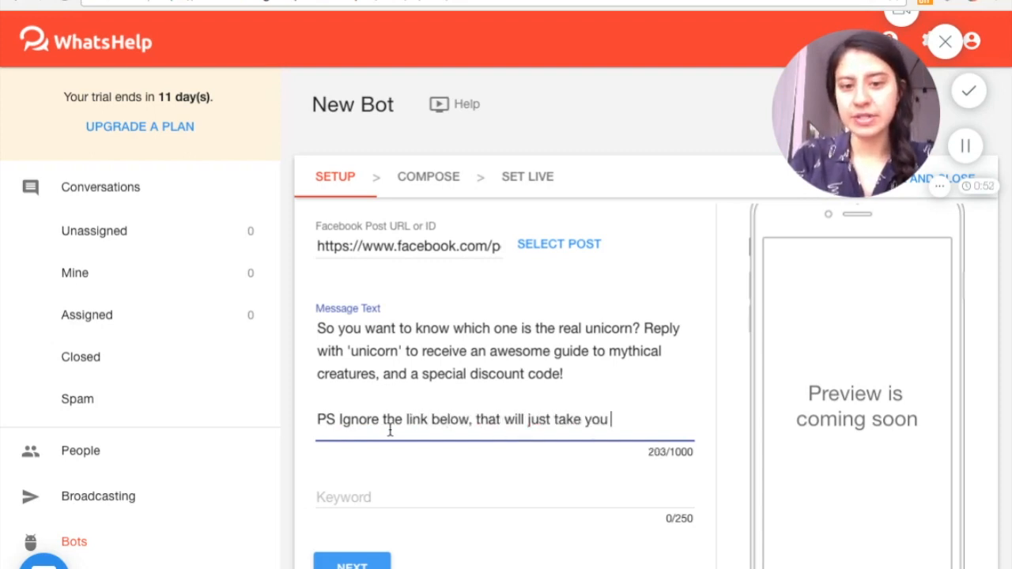
text(back to the post -- go a)
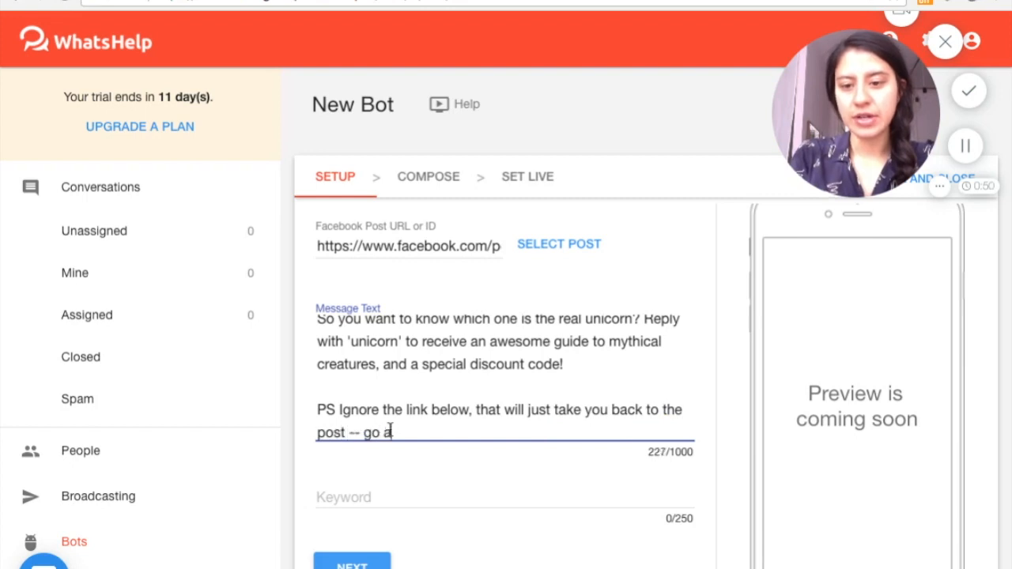
text(head and just type)
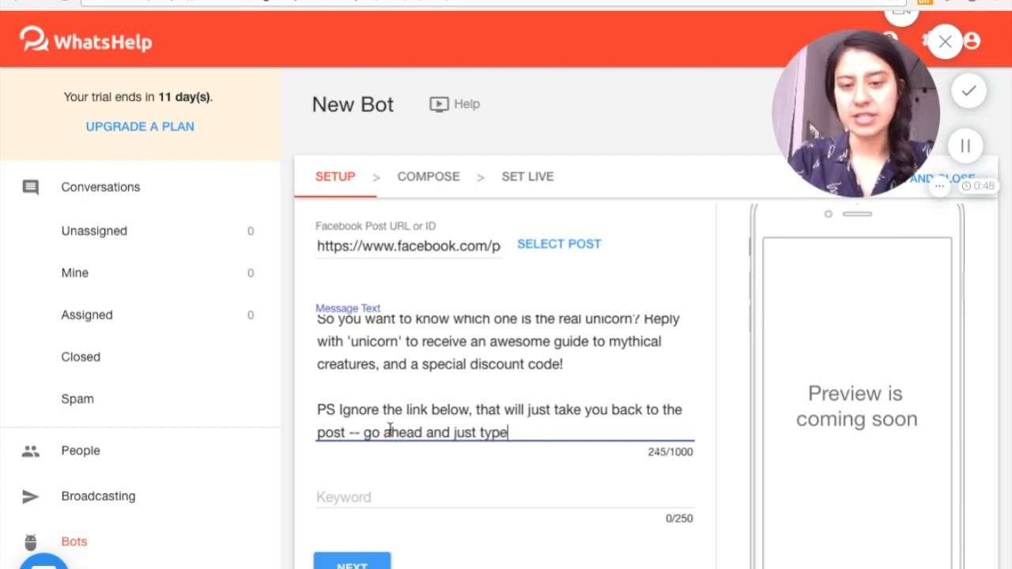
text( 'unicorn'!)
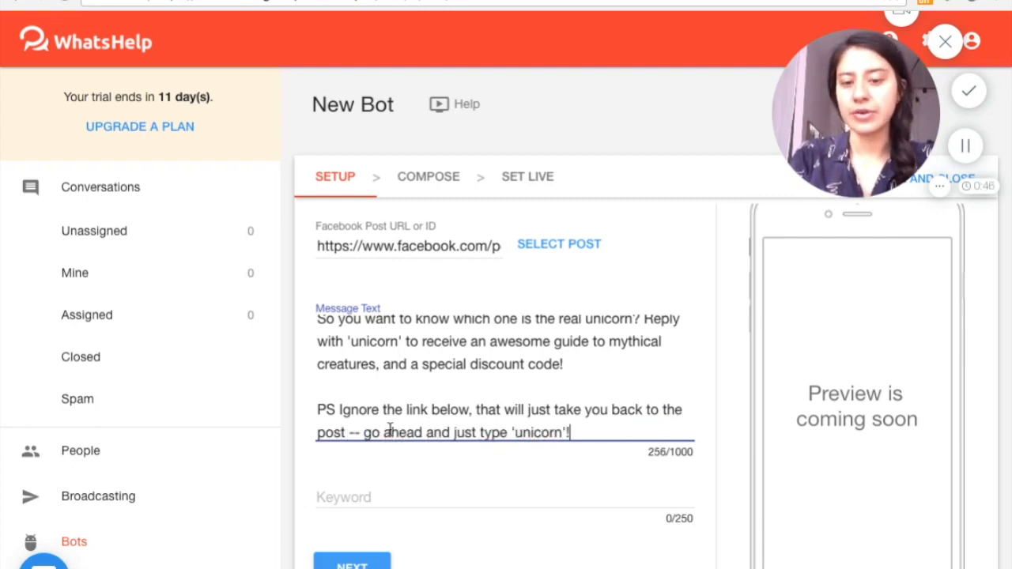
Set the bot's keyword to "unicorn" and proceed to the message composing stage
click(334, 494)
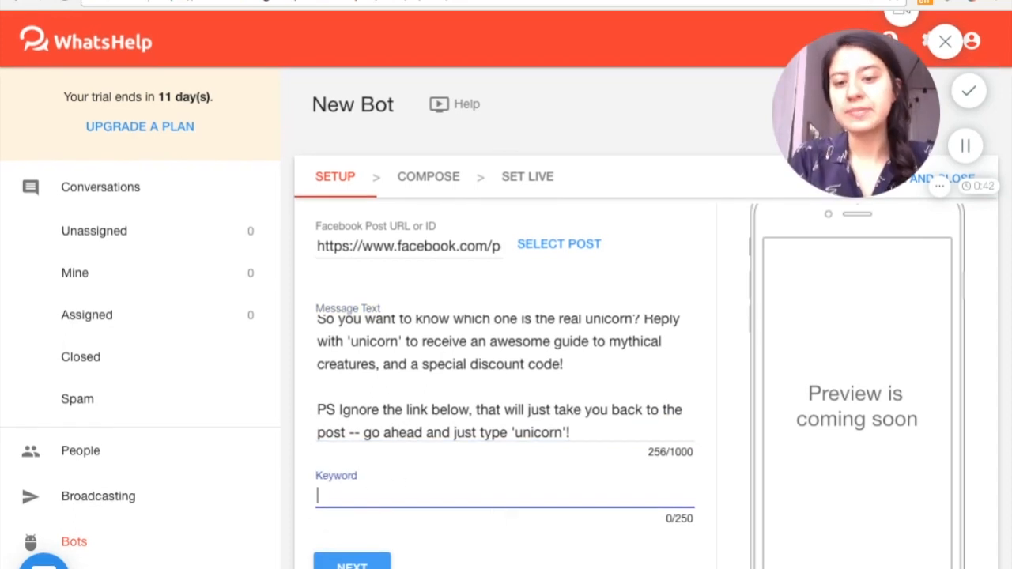
text(unicorn)
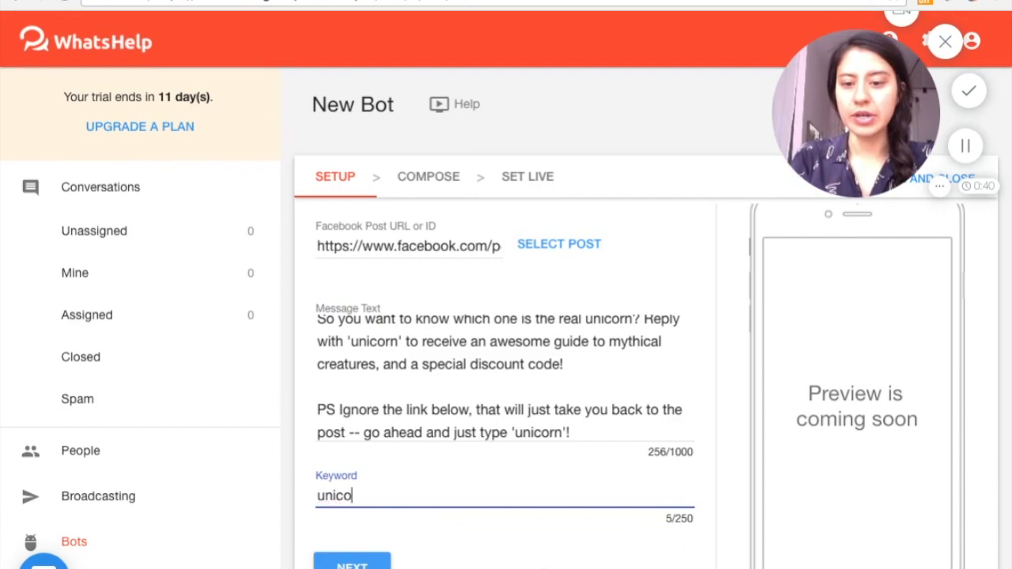
click(343, 564)
Fill the text message card with the greeting "Hi {%first_name%}! Thanks for joining our contest" promising guide, answer and discount code, and look over the cards below
click(414, 340)
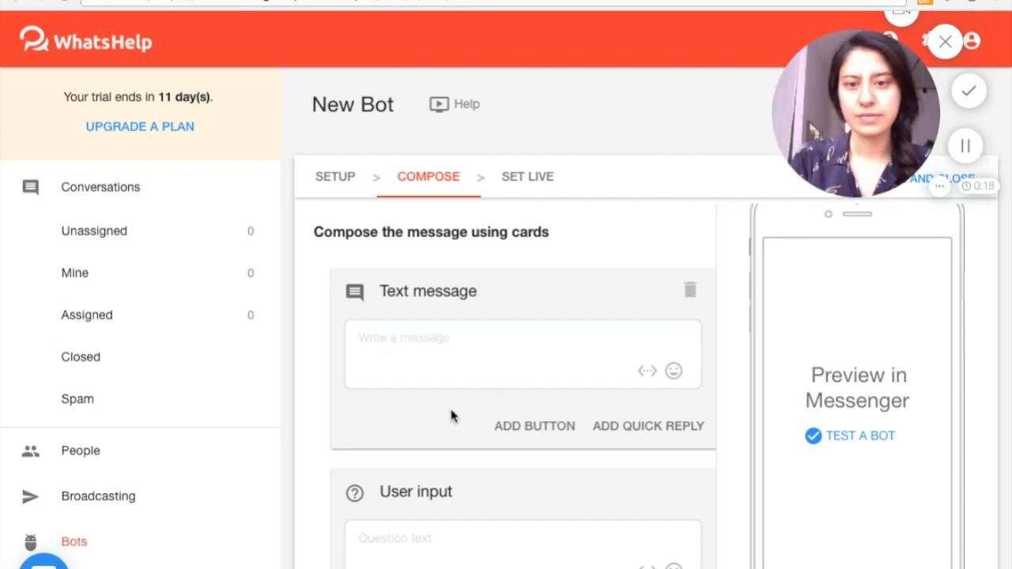
click(376, 343)
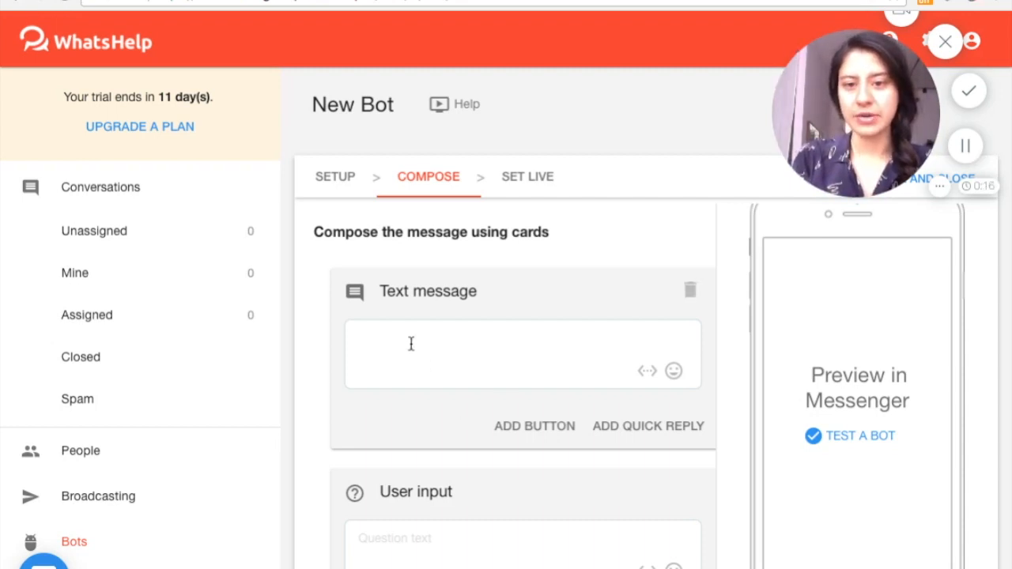
text(Hi {%first_name%}! Thanks for joining our contest, we've got an awesome guide to mythical creatures ready for you, together with the answer to our question and a special discount code!)
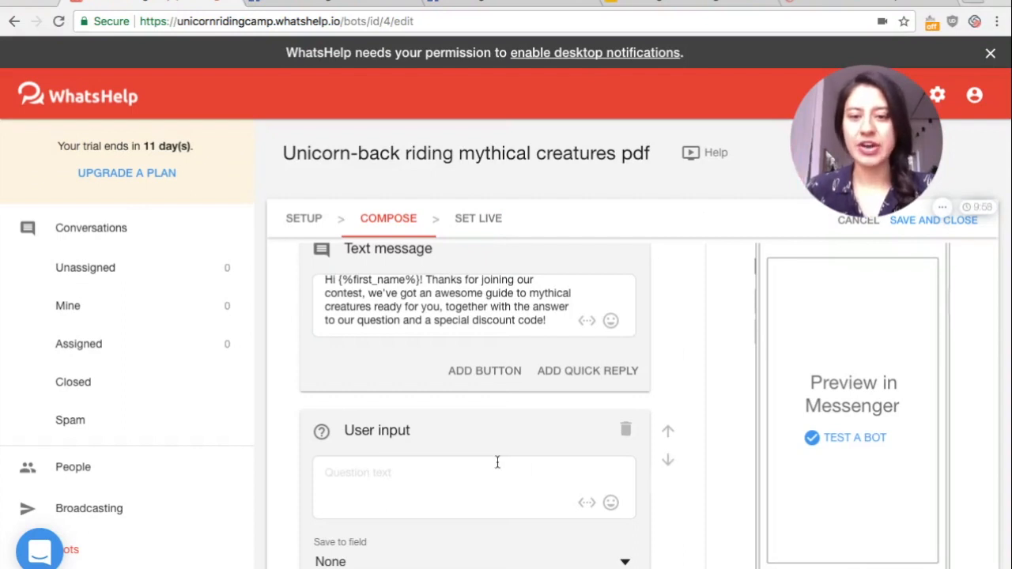
scroll(496, 462, down, 3)
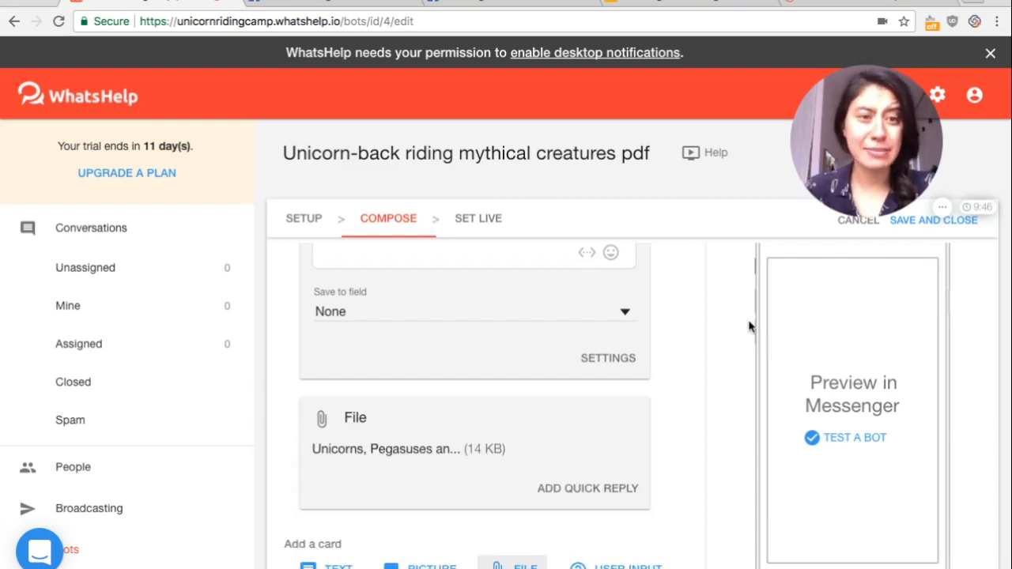
Move the empty user input card below the PDF file card and delete it from the bot's message flow
scroll(656, 384, up, 3)
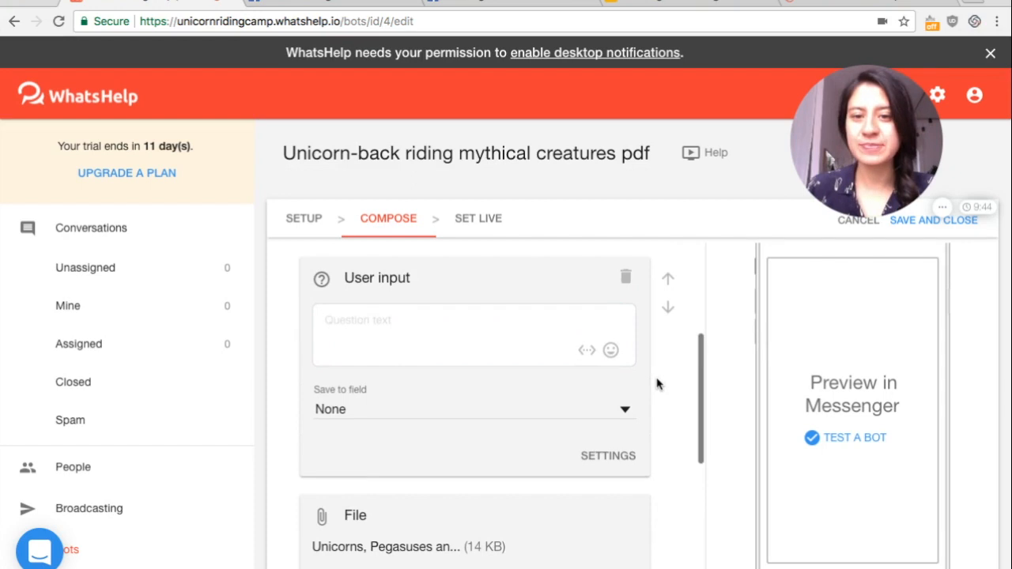
scroll(542, 432, down, 2)
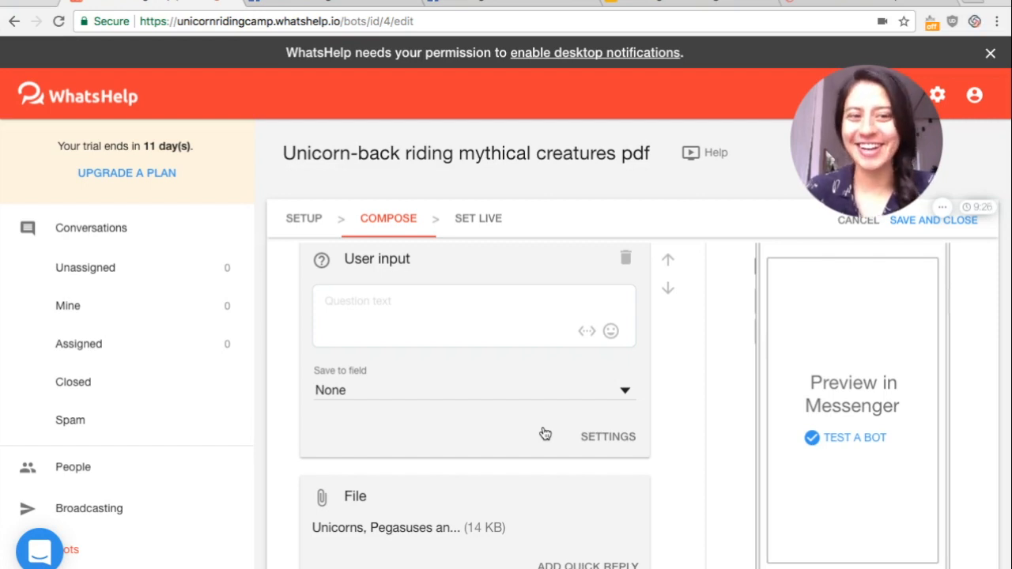
scroll(668, 383, up, 2)
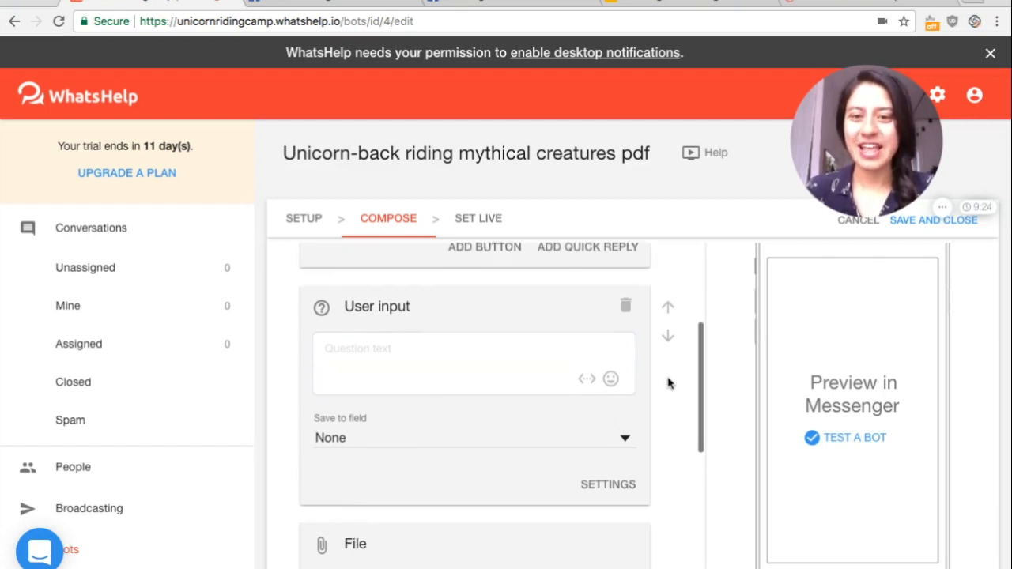
scroll(668, 383, up, 1)
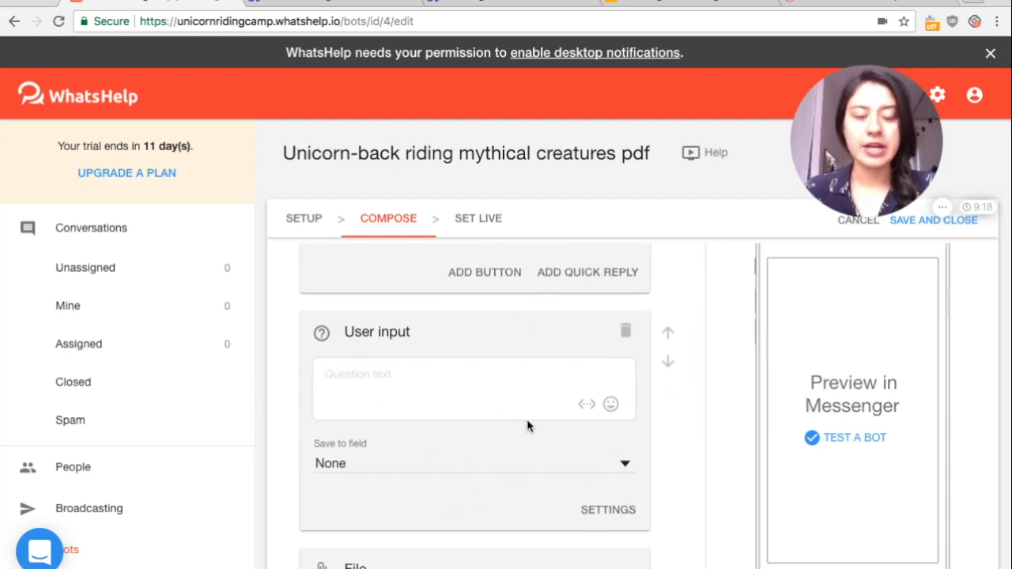
click(668, 368)
scroll(514, 453, down, 4)
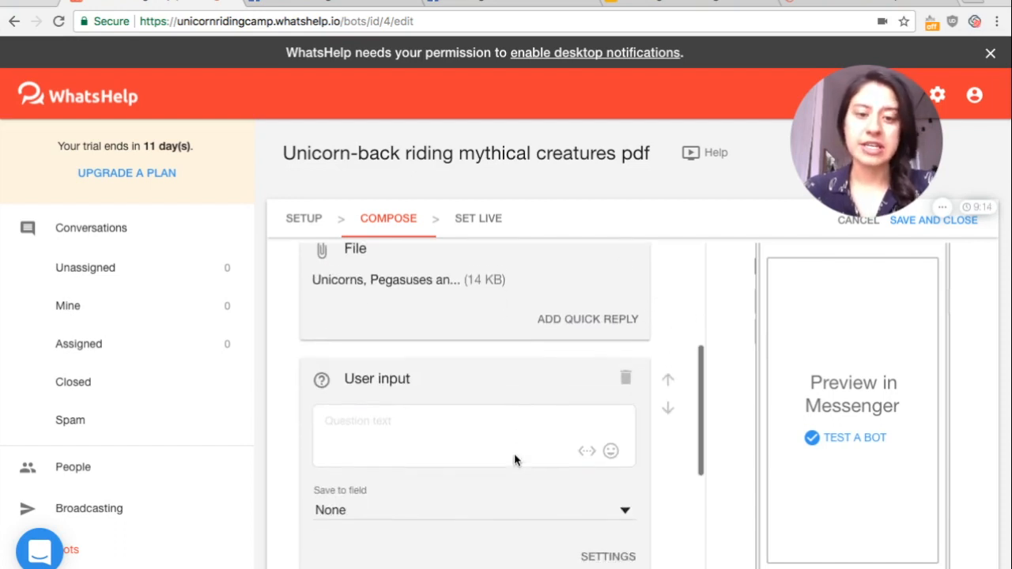
scroll(514, 455, down, 1)
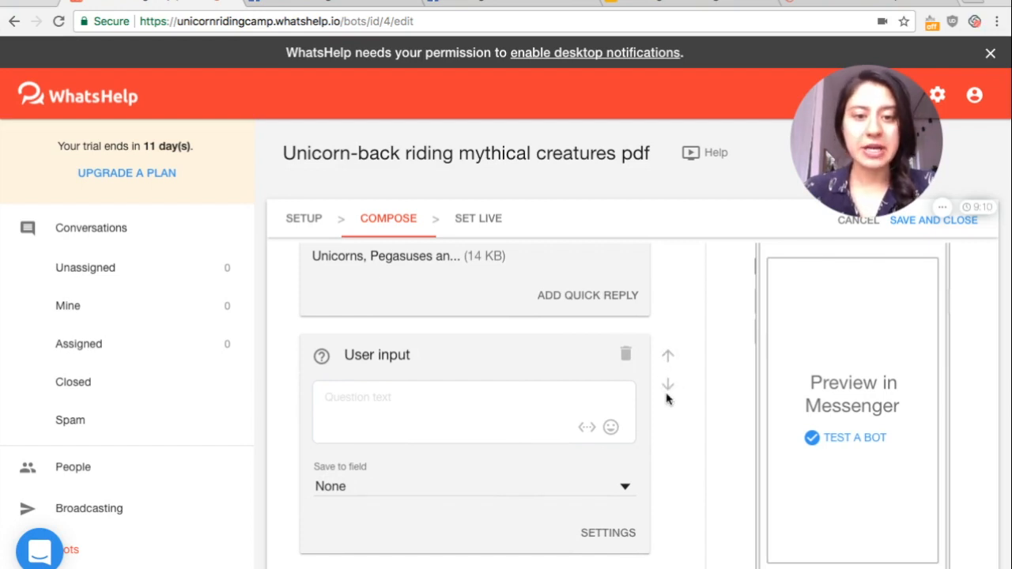
click(624, 354)
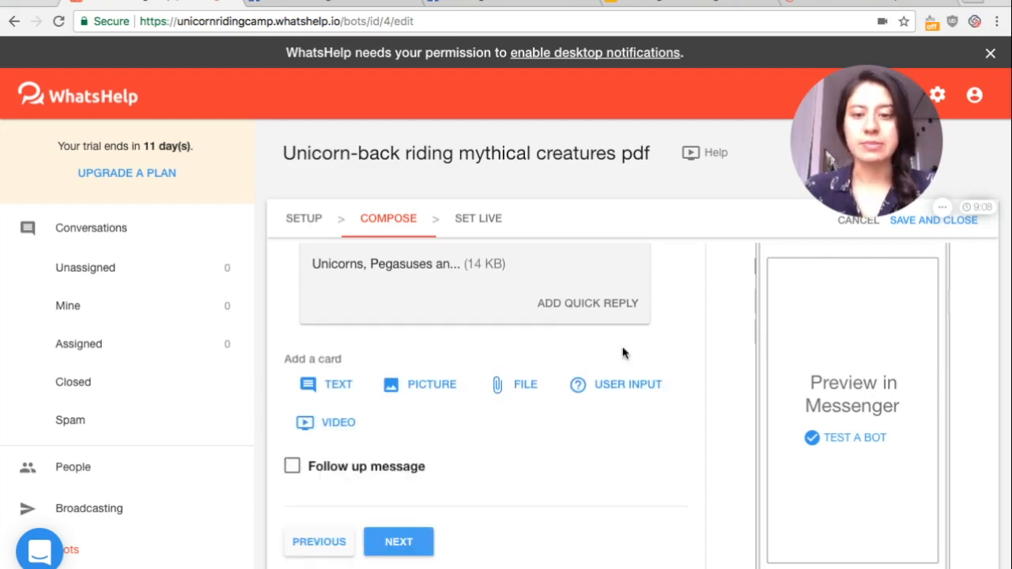
Proceed from composing to the Set Live stage, then save and close the mythical creatures PDF bot
scroll(535, 464, up, 4)
scroll(534, 464, down, 5)
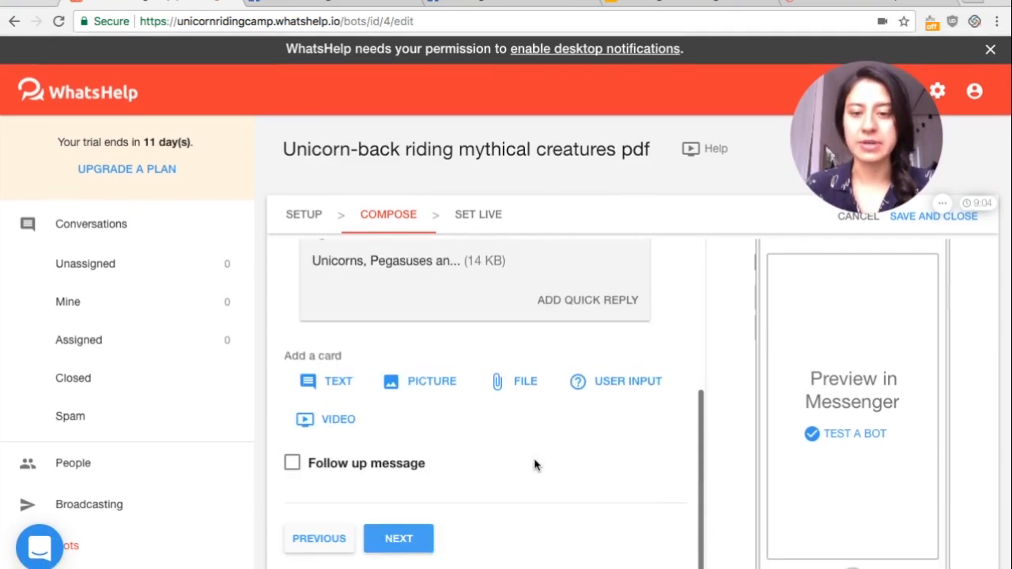
click(399, 541)
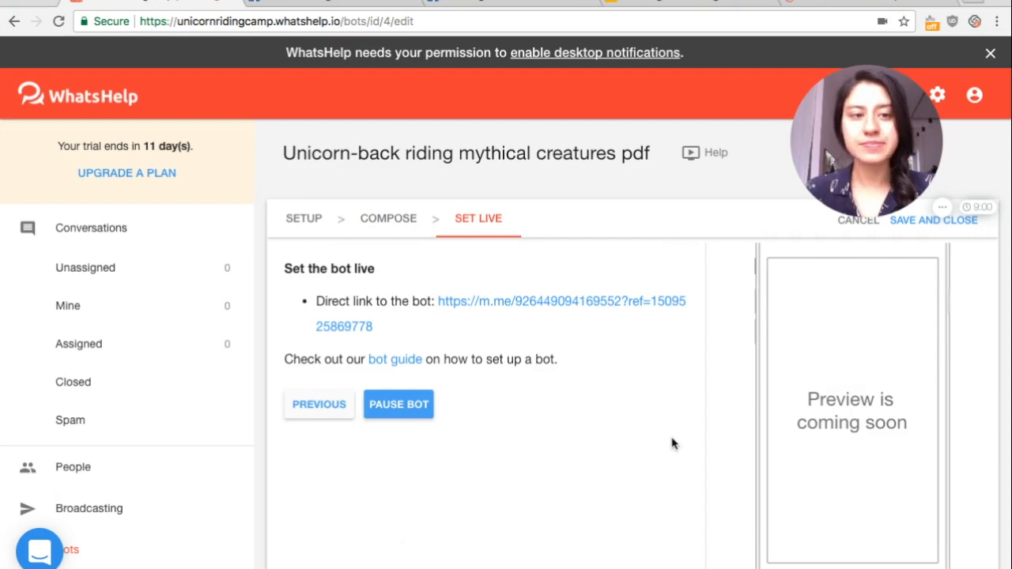
drag(873, 158, 688, 158)
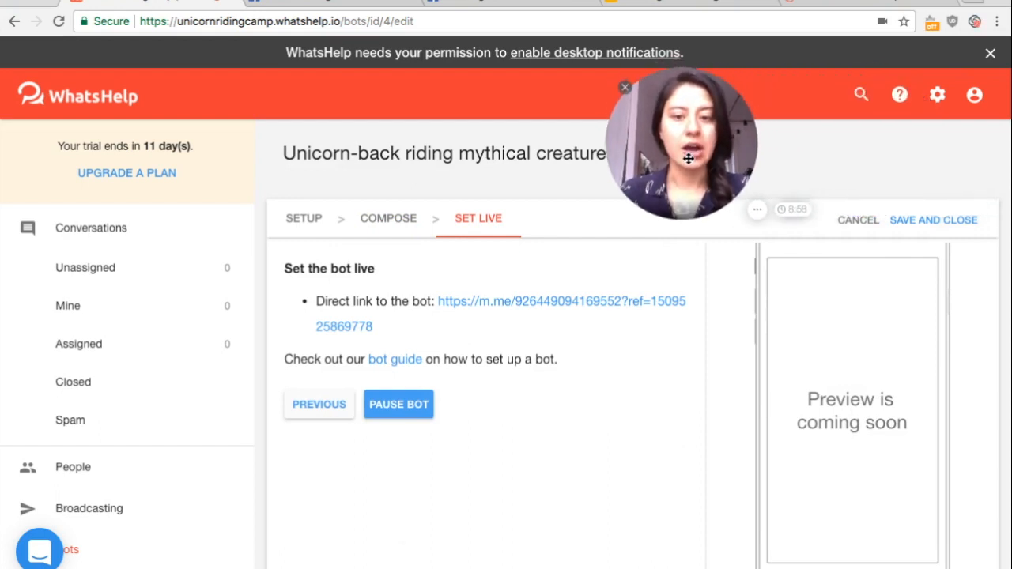
click(929, 223)
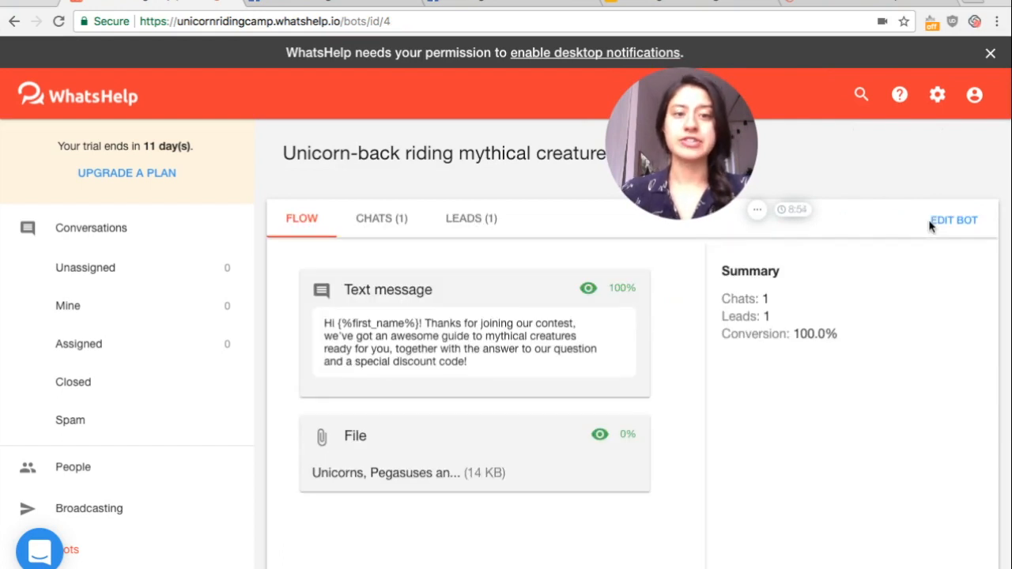
drag(689, 164, 876, 181)
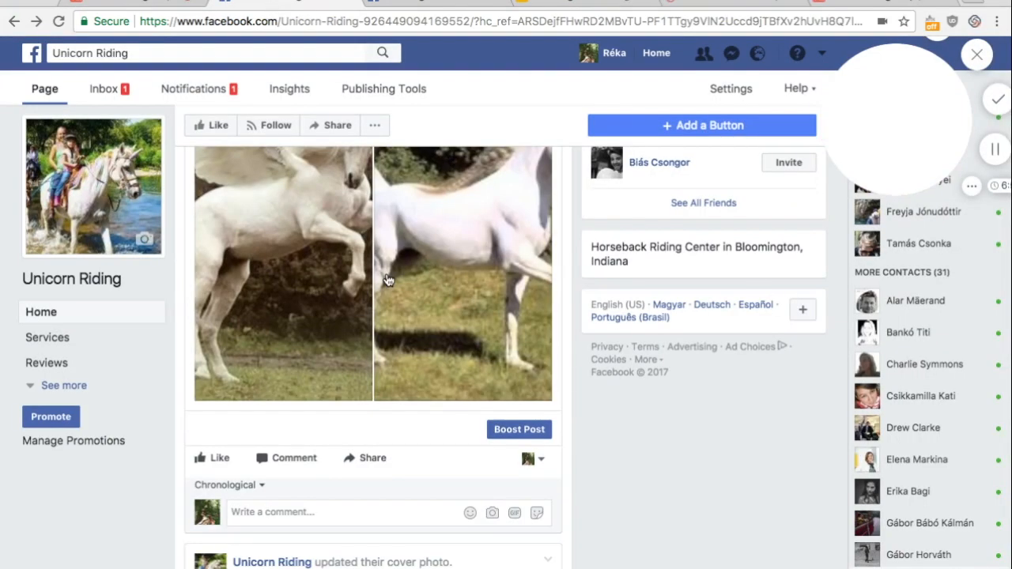
Examine the "real unicorn" contest post on the Unicorn Riding Facebook page and view both of its photos enlarged
scroll(387, 280, up, 10)
scroll(385, 276, down, 3)
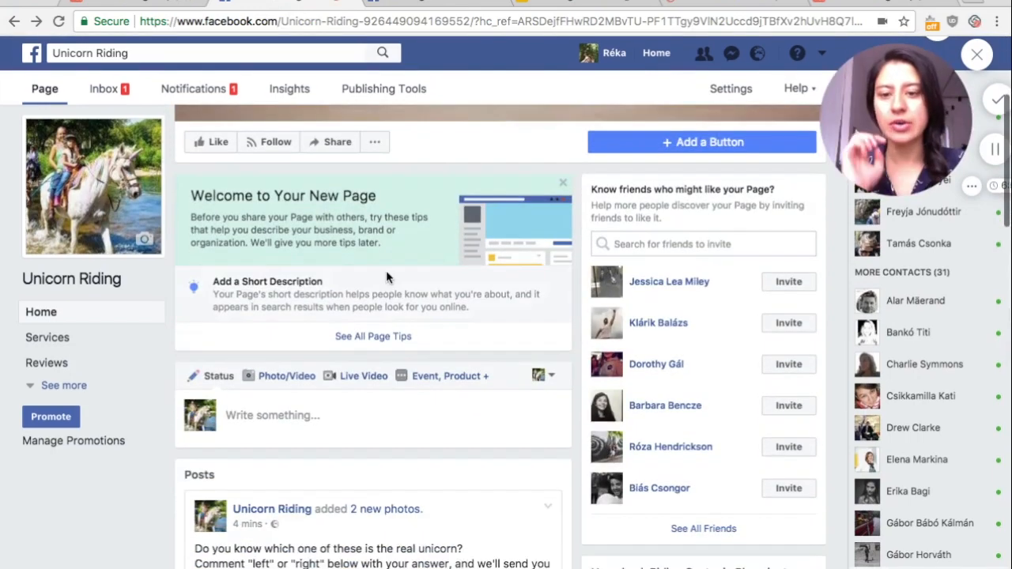
scroll(386, 276, down, 5)
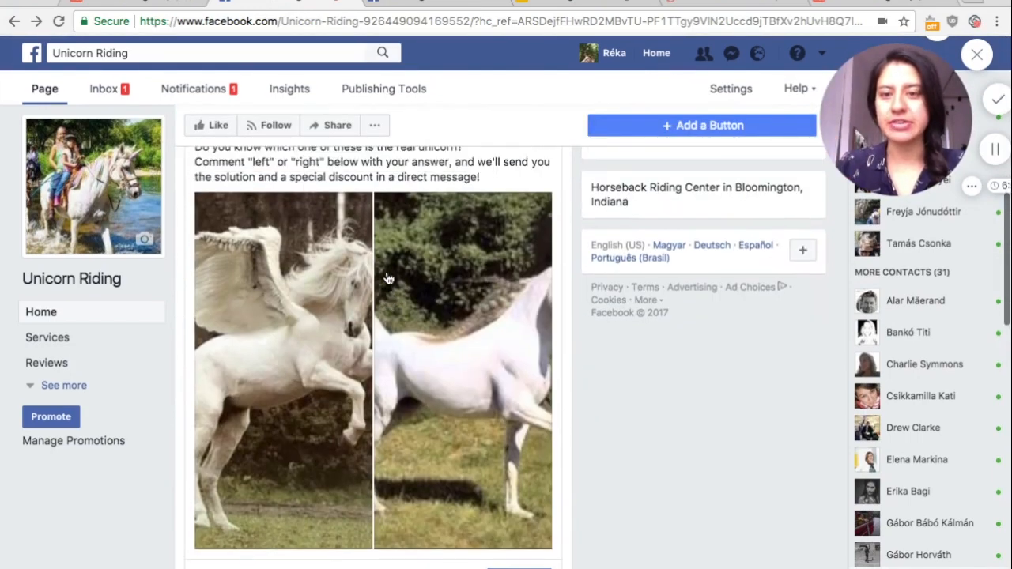
scroll(388, 278, up, 1)
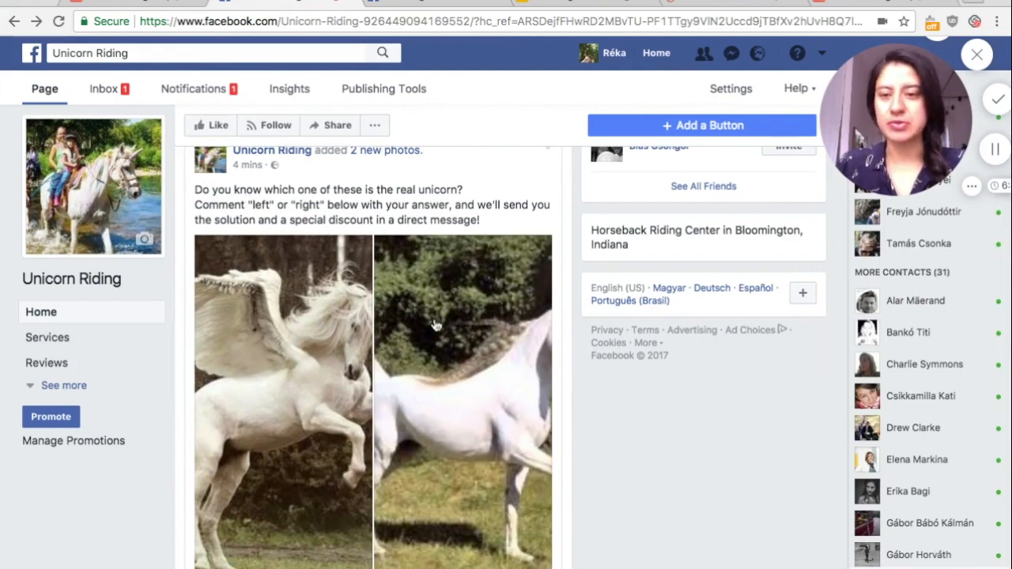
scroll(436, 325, down, 4)
scroll(436, 325, up, 1)
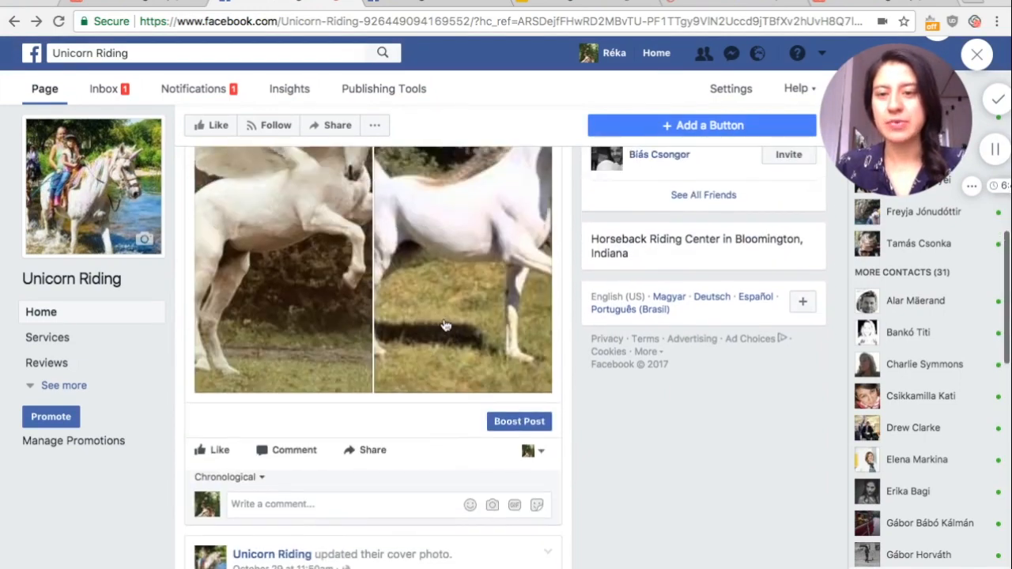
scroll(413, 324, up, 2)
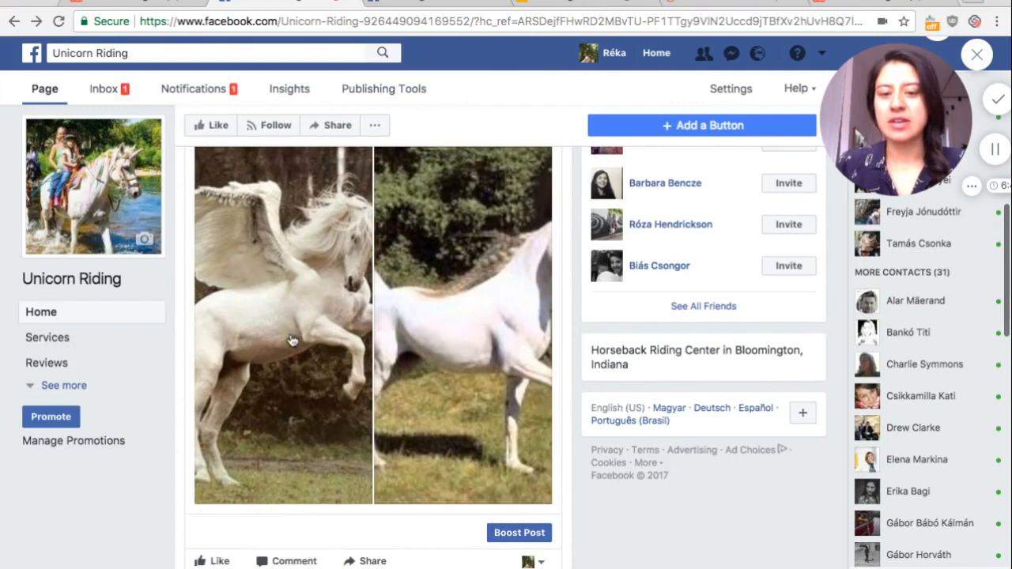
click(291, 340)
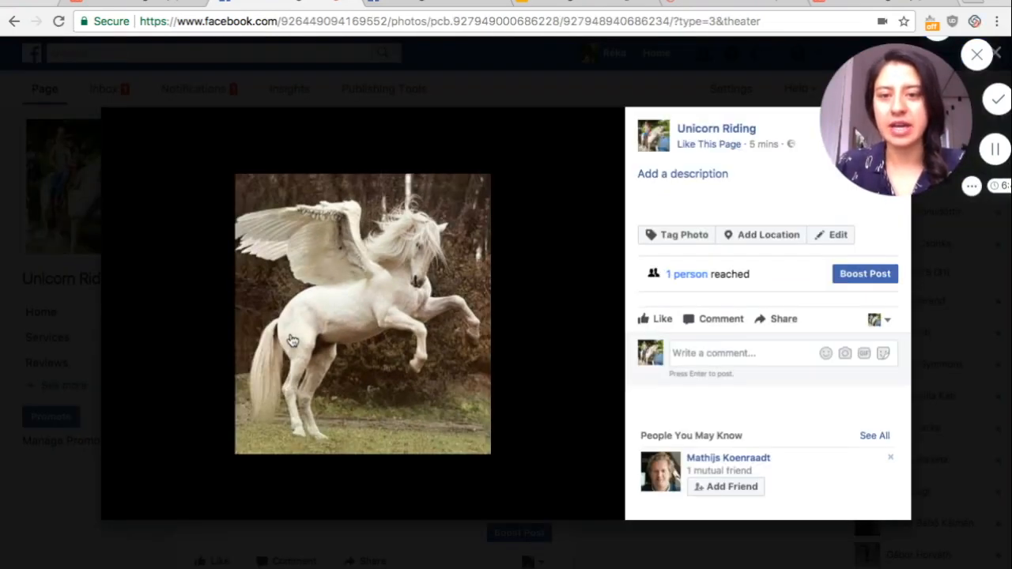
click(291, 340)
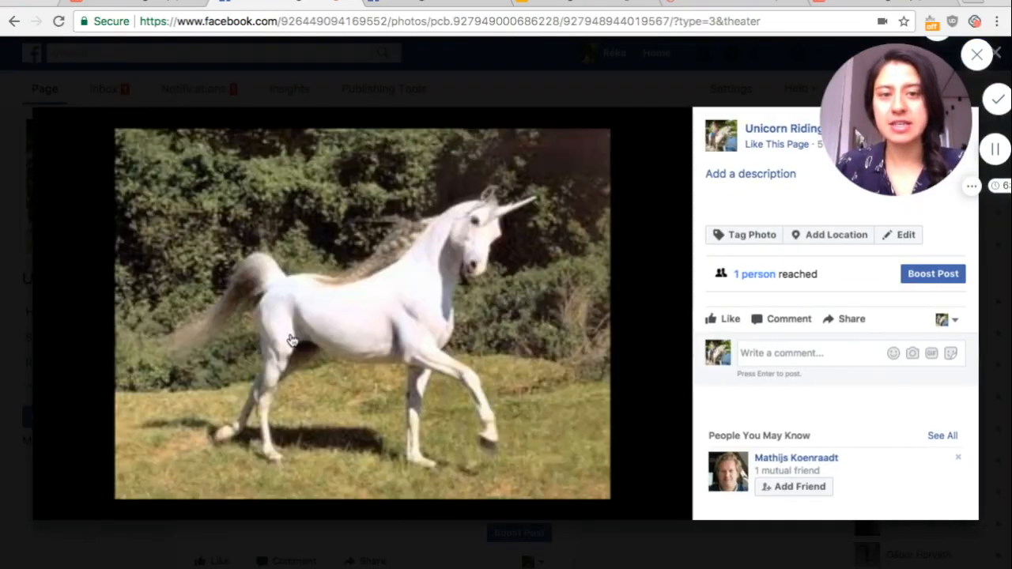
click(557, 64)
scroll(423, 388, down, 5)
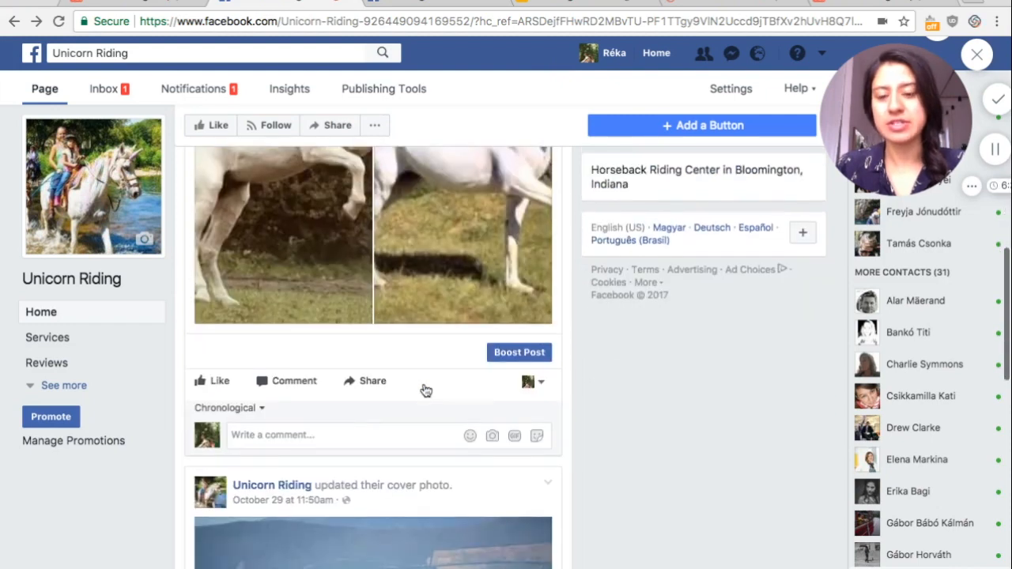
Check the identity choices for commenting, keep the personal profile, and post the comment "right" on the unicorn contest post
click(539, 369)
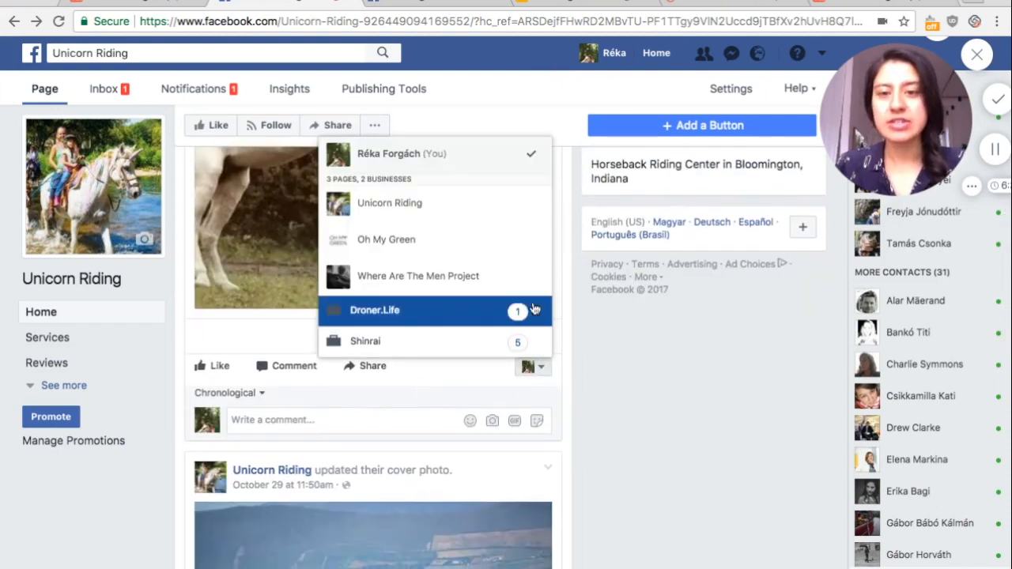
click(620, 368)
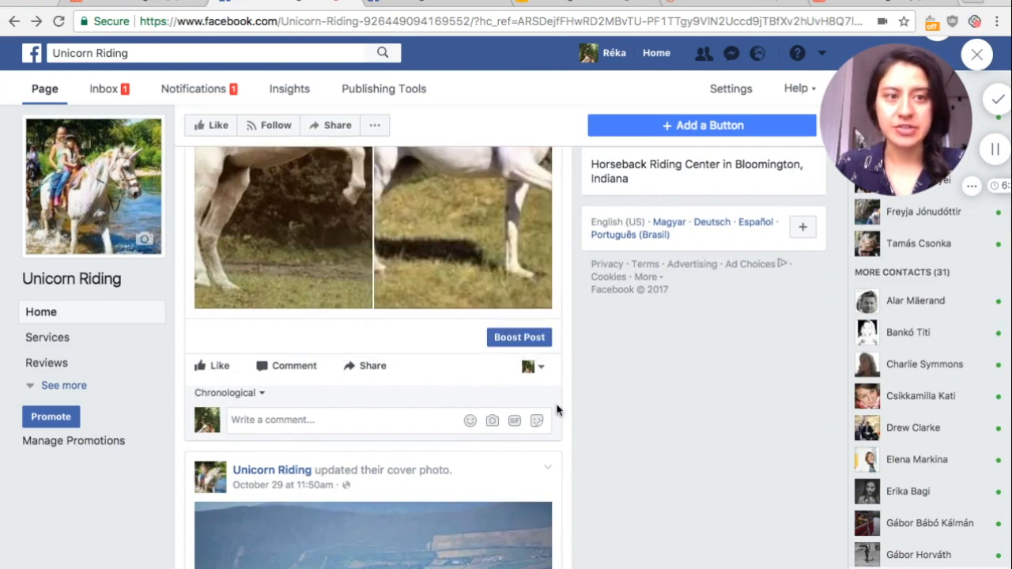
click(330, 418)
text(right)
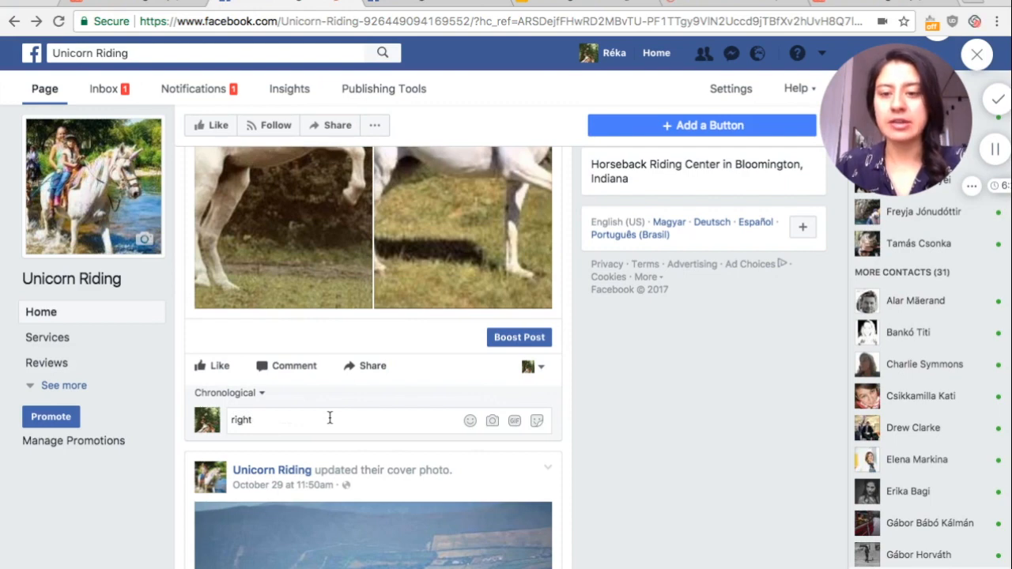
key(Return)
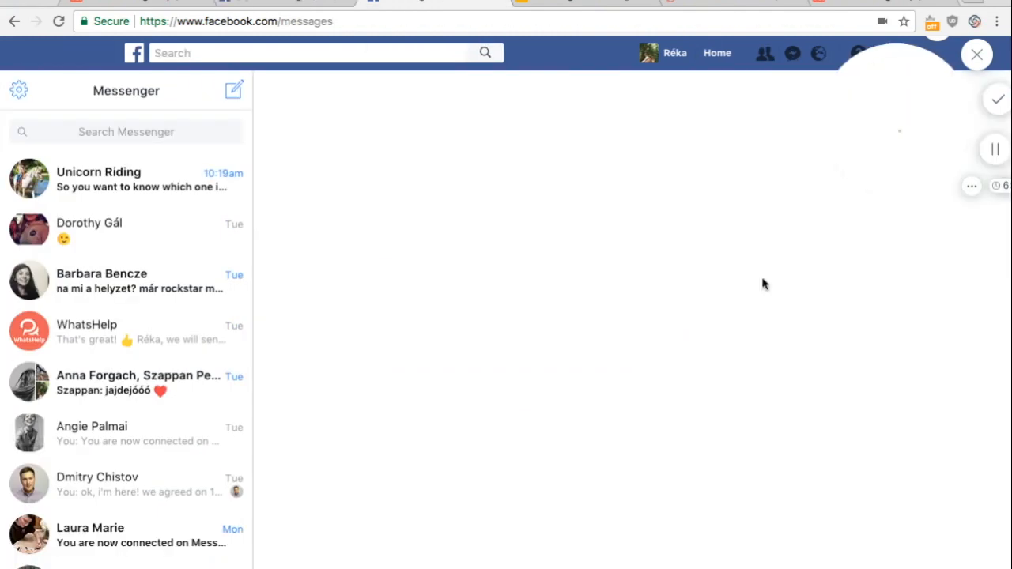
Reply "unicorn" to the Unicorn Riding page in the full Messenger conversation to test the bot
drag(891, 135, 99, 275)
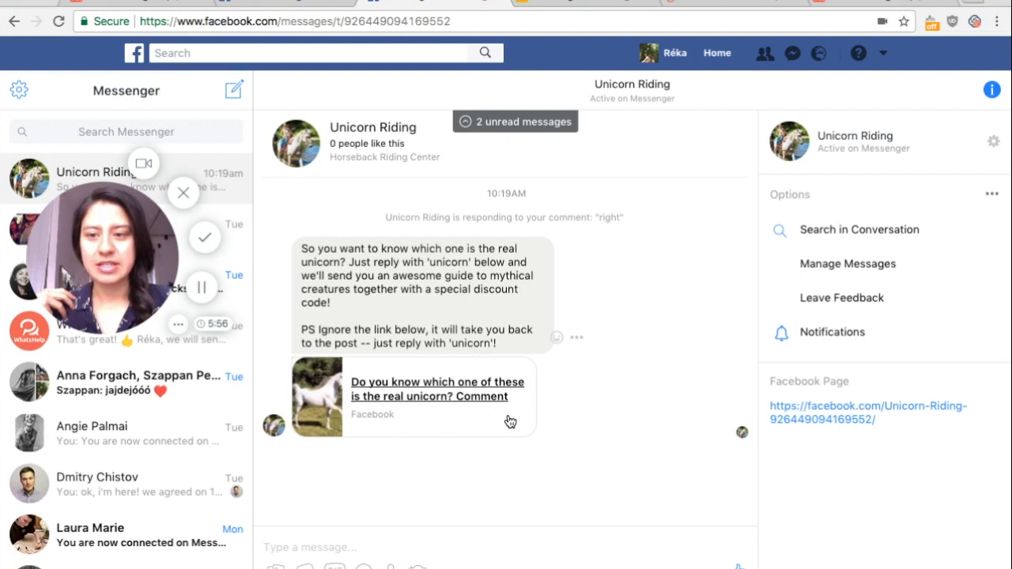
text(unicorn)
key(Return)
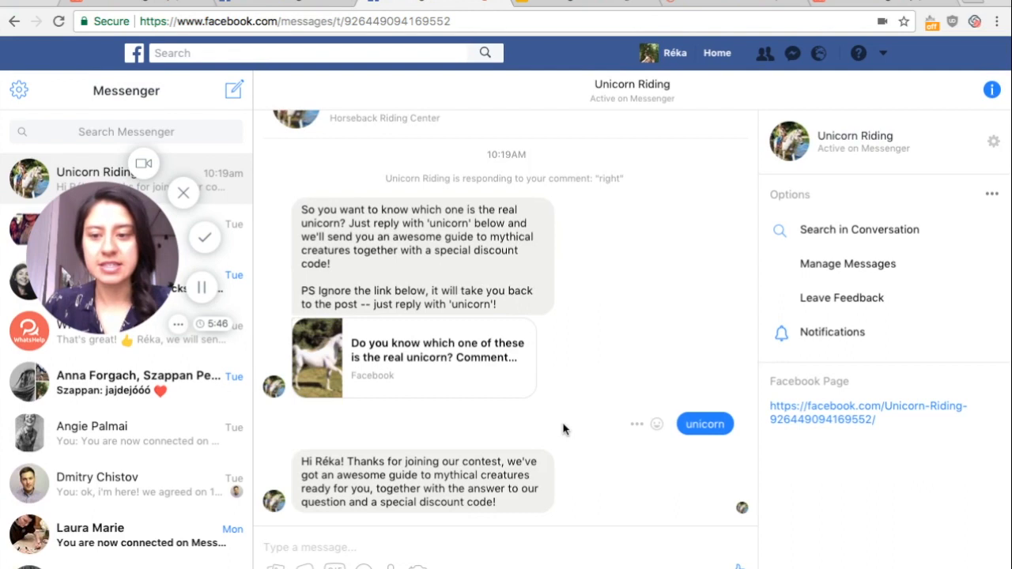
drag(121, 258, 127, 305)
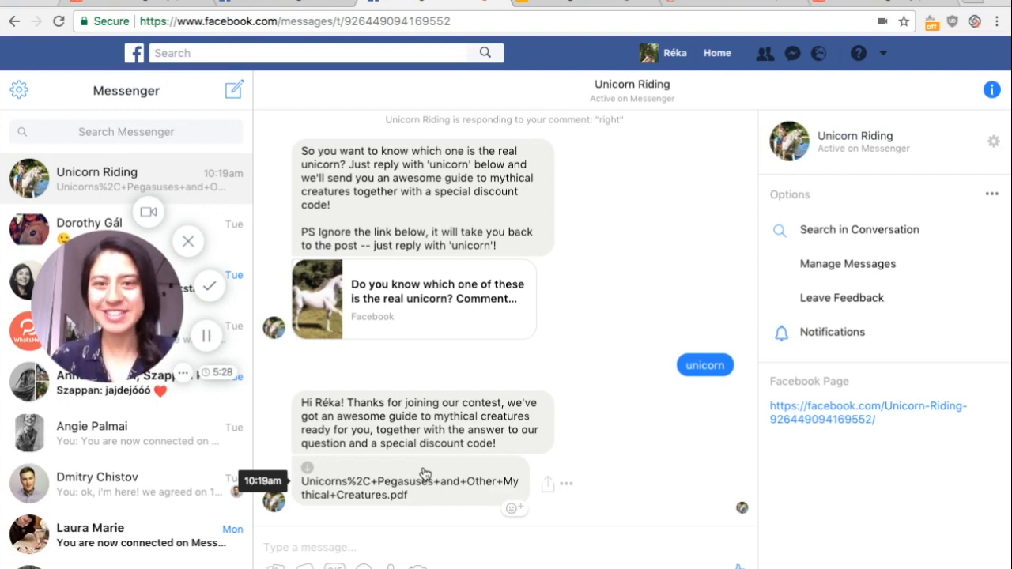
Switch to the Messenger Marketing Video Course in Google Slides and present the "Follow-up use cases" slide outside full screen
key(ctrl+Tab)
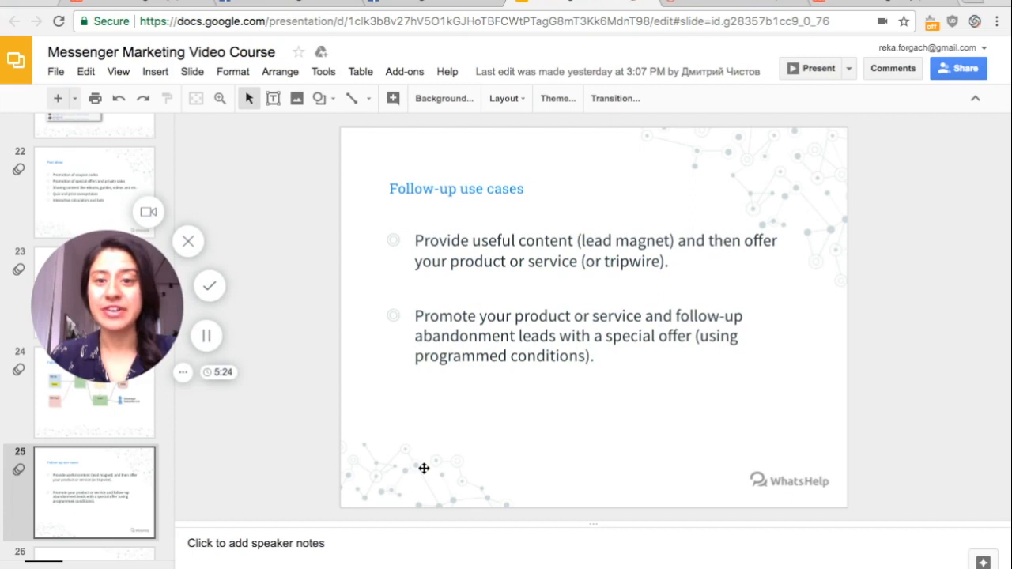
click(799, 67)
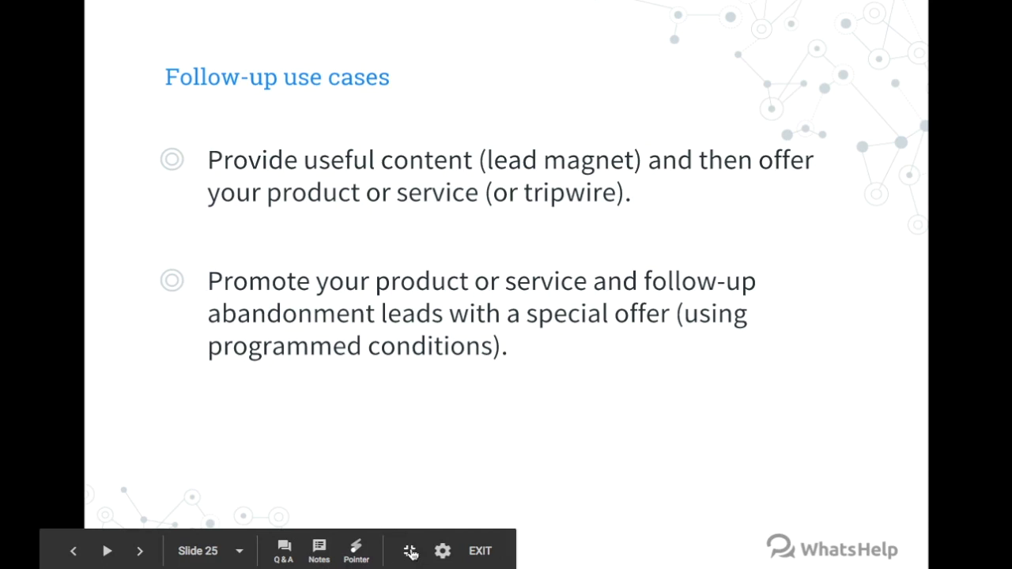
click(410, 553)
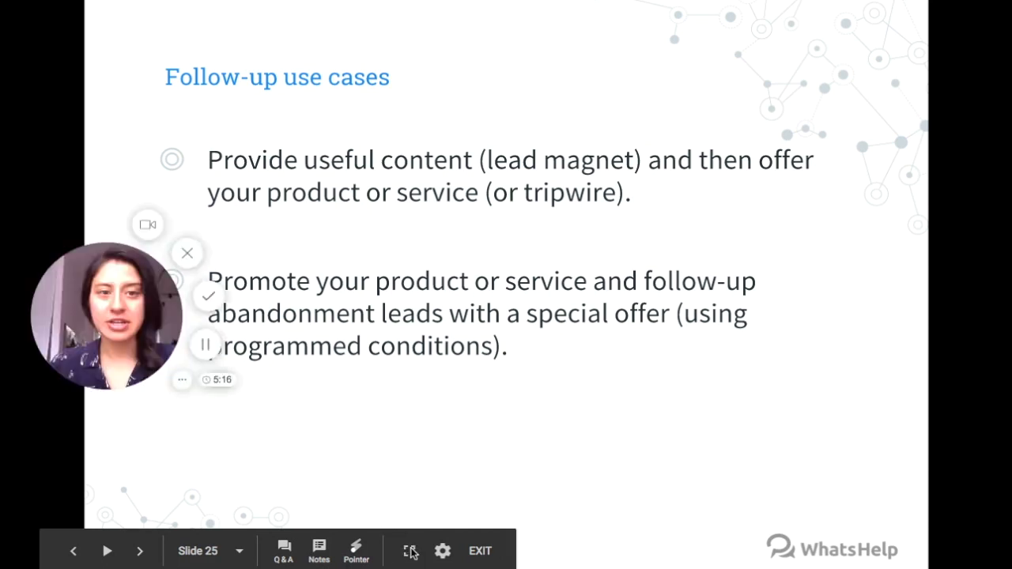
drag(91, 299, 826, 116)
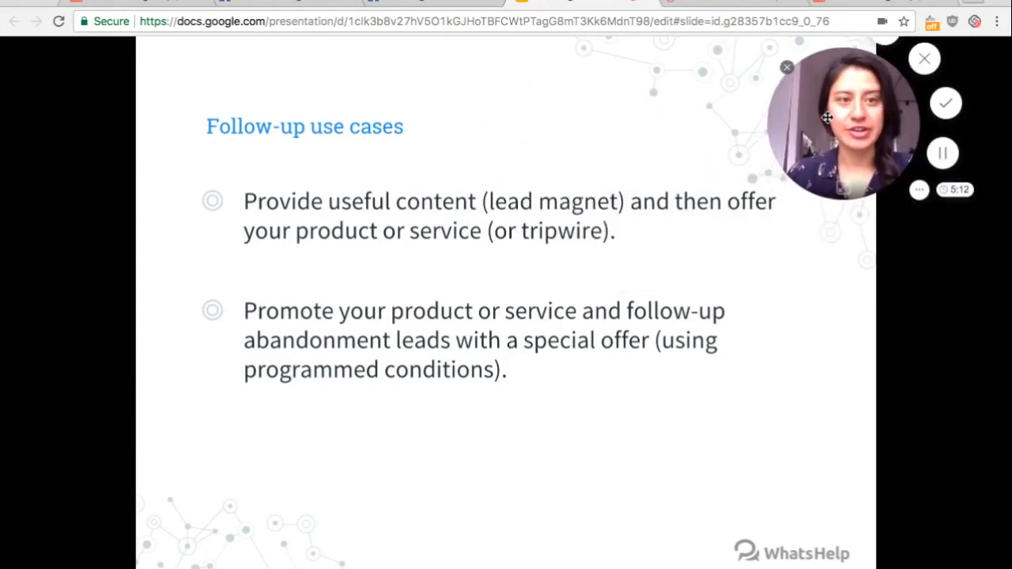
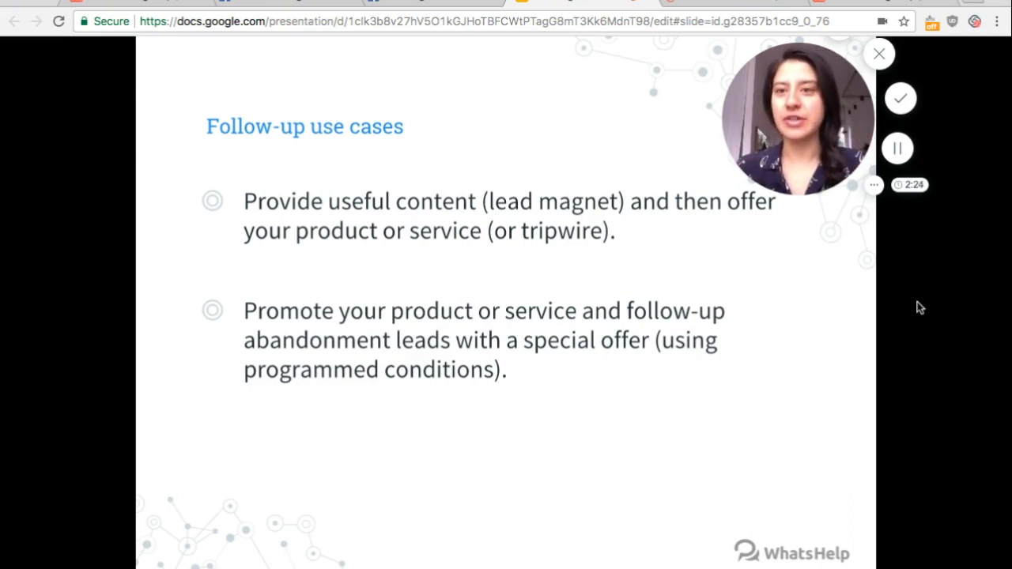
Switch to WhatsHelp, dismiss the desktop notification request, and start a new bot from the bots list
click(109, 4)
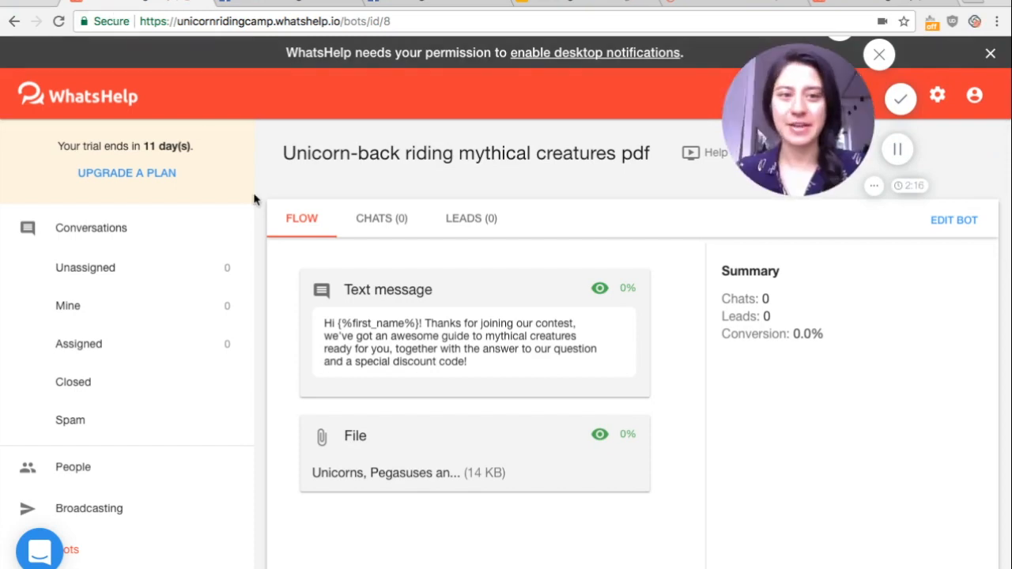
click(990, 53)
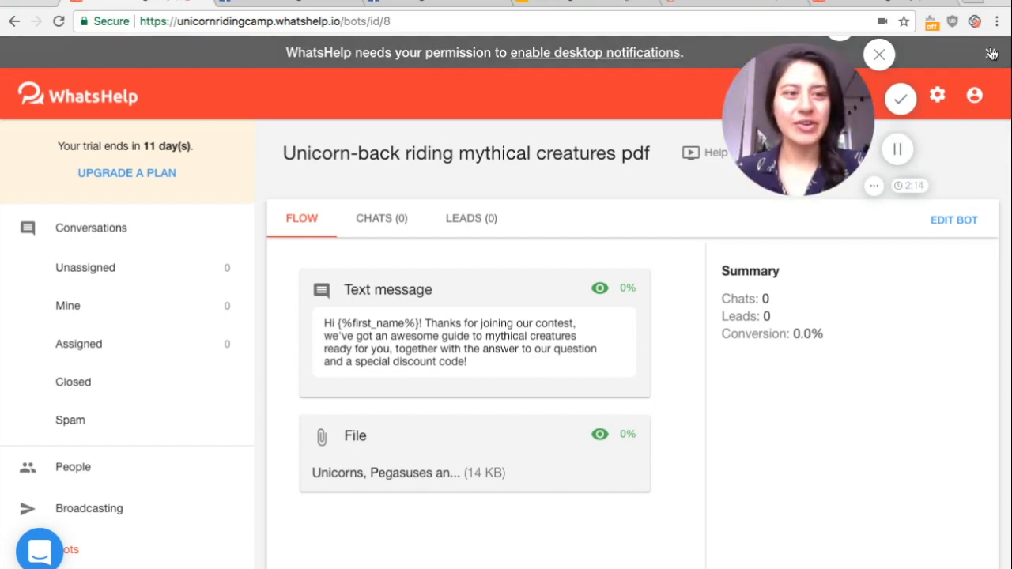
click(97, 519)
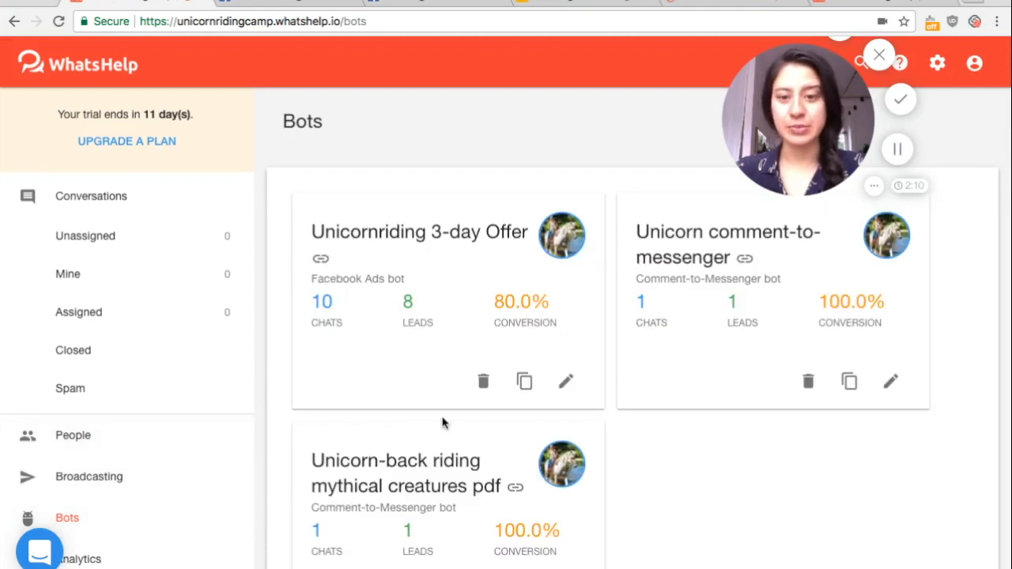
scroll(442, 422, down, 5)
click(319, 244)
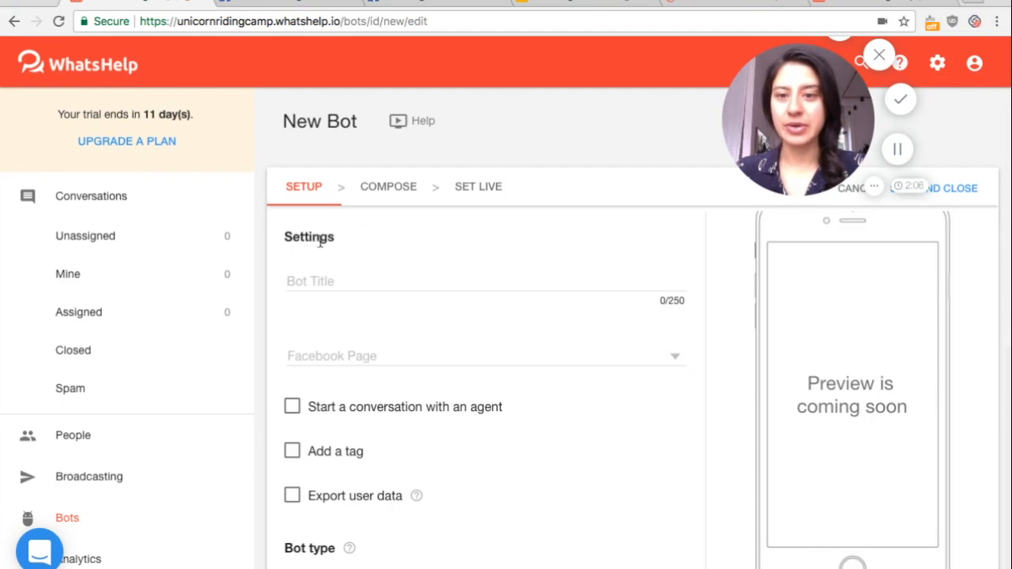
Title the new bot "Unicorn-back riding 3-day offer follow up"
scroll(395, 269, down, 1)
click(318, 239)
text(Unicorn-)
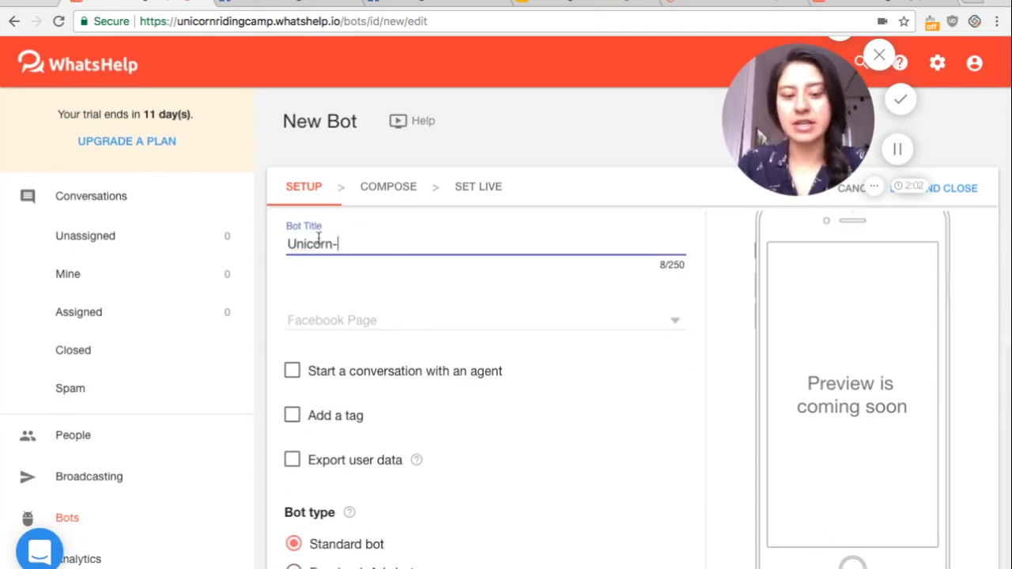
text(back ridin)
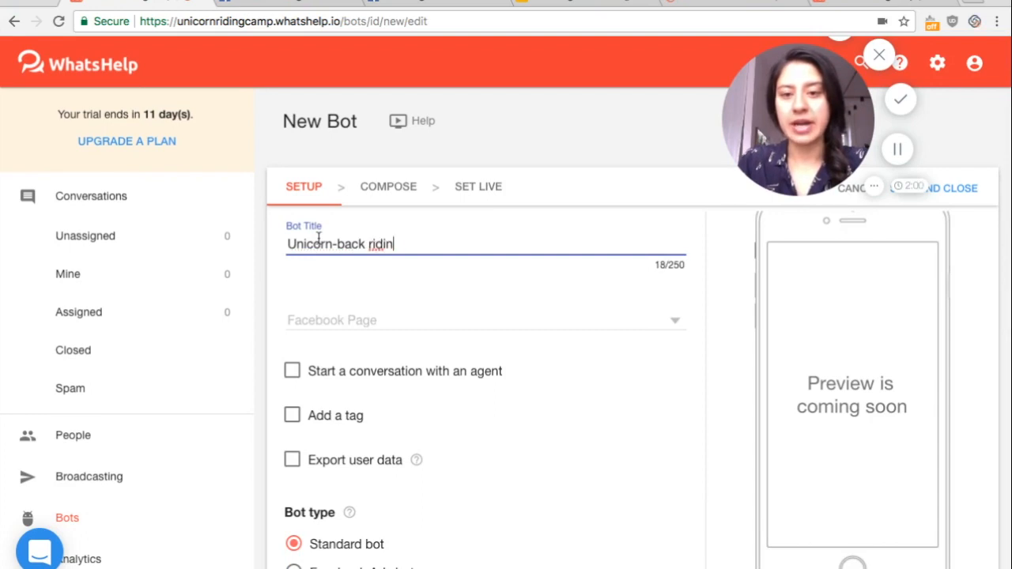
text(g 3-day offer fo)
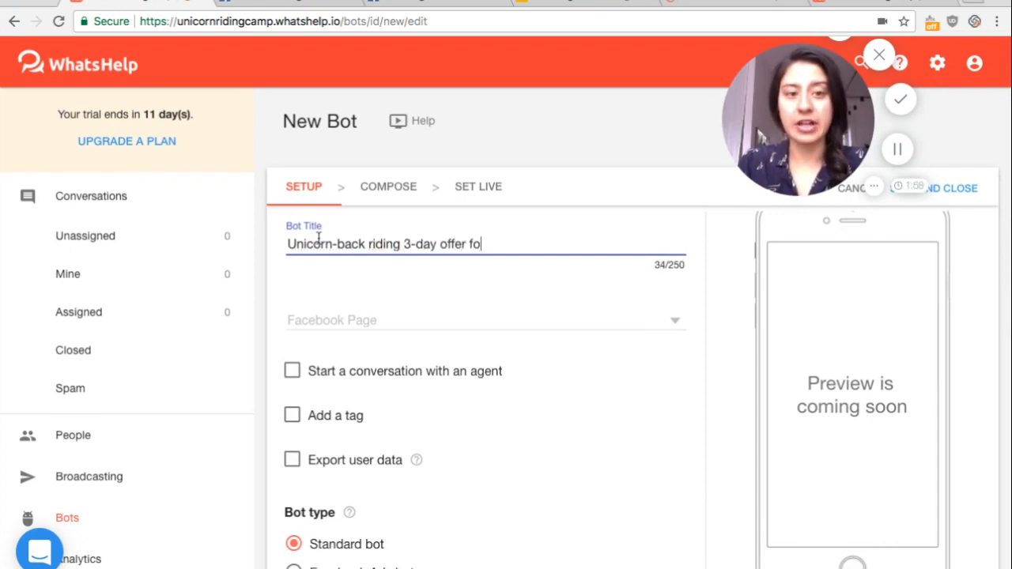
text(llow up)
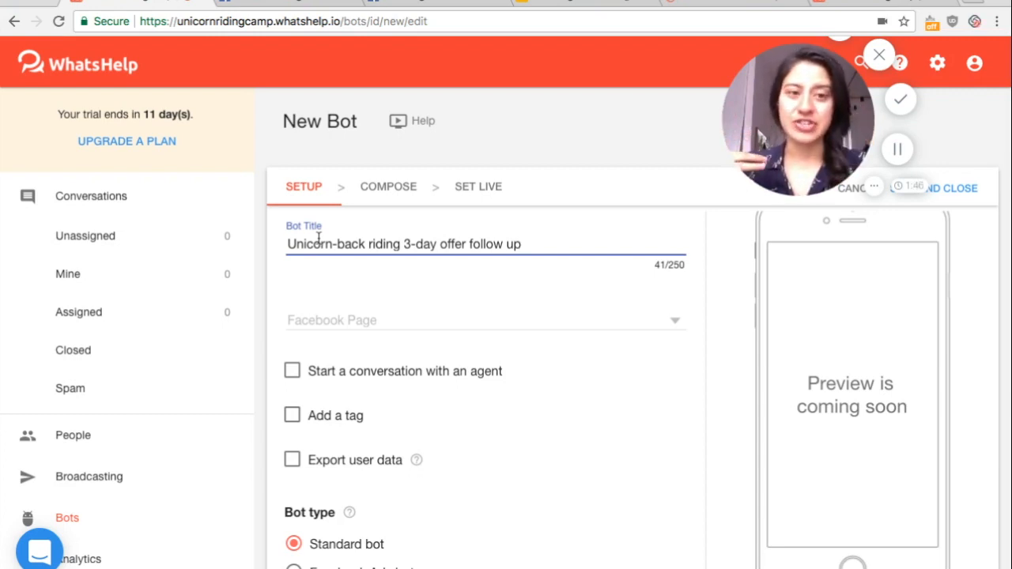
Assign the Facebook page to the bot, keep the Standard bot type, and proceed to composing the message
click(418, 322)
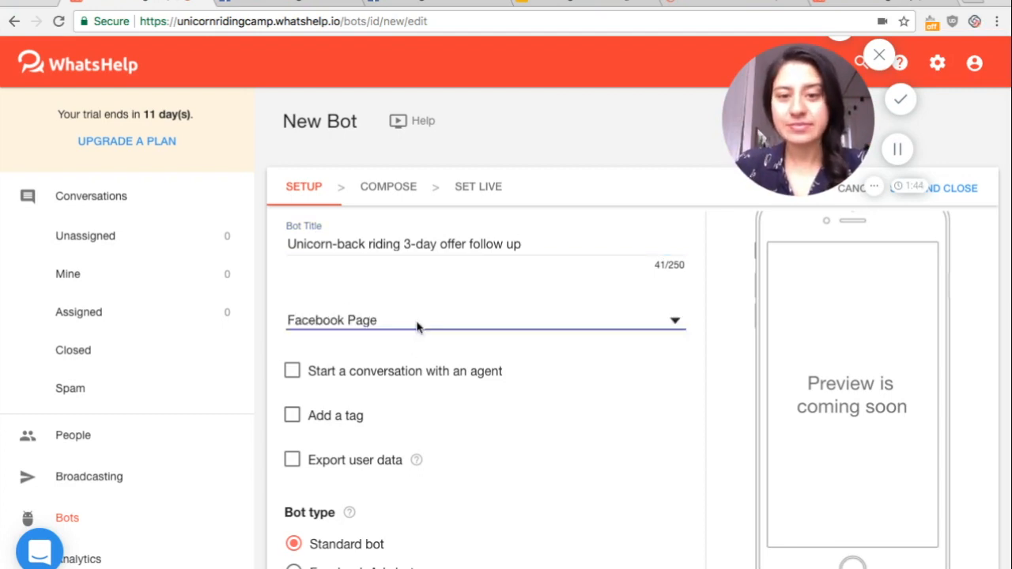
click(388, 328)
scroll(481, 398, down, 3)
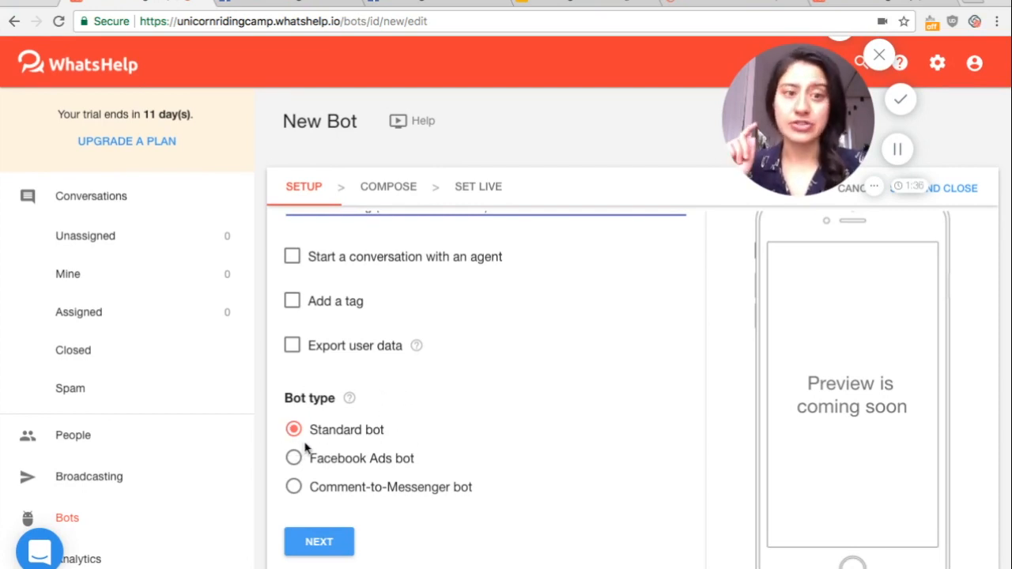
click(316, 544)
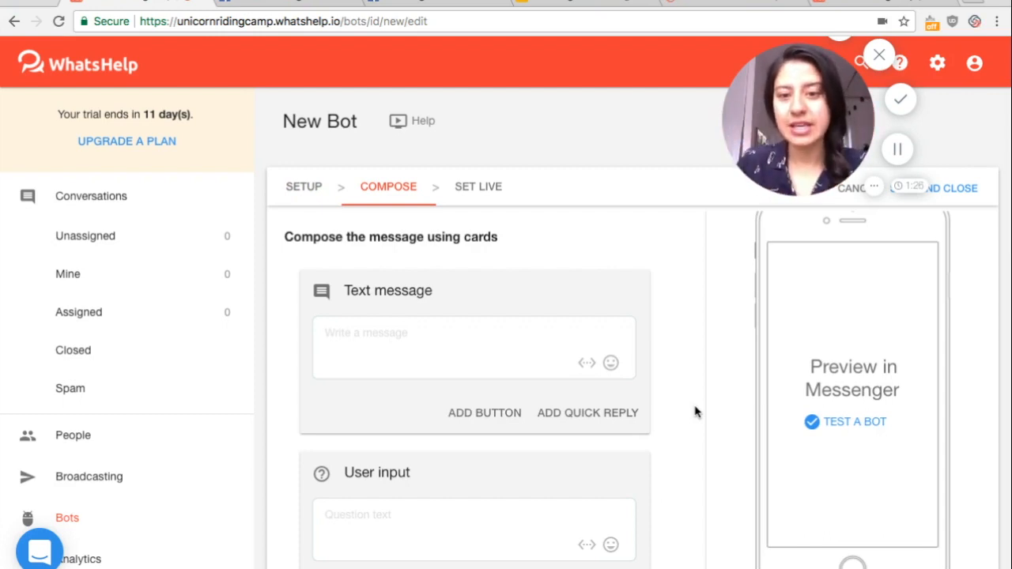
Begin the text message card with the greeting "Hey {%first_name%}!", using the first name variable
click(416, 333)
text(Hey)
click(585, 362)
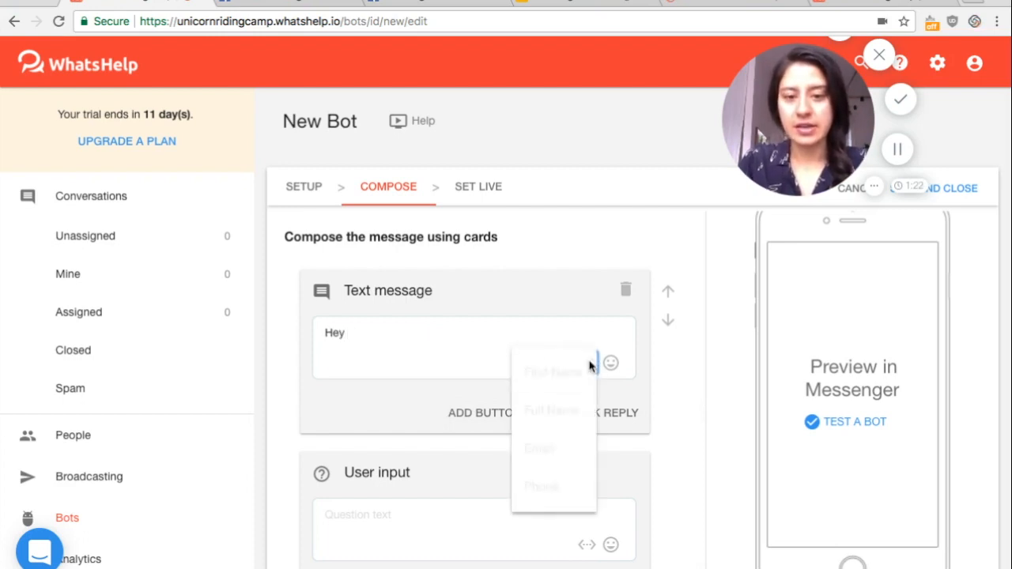
click(561, 373)
text(! )
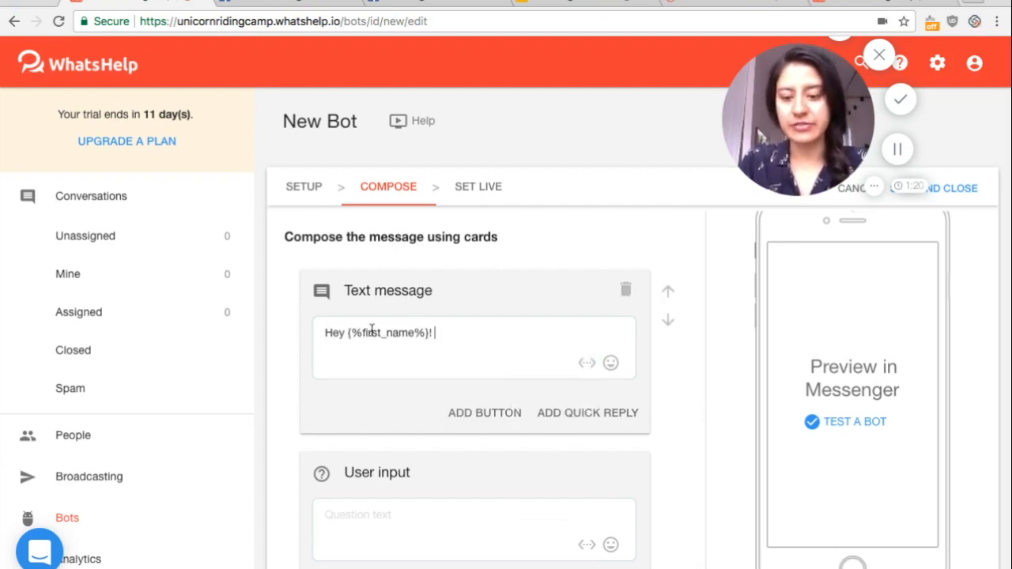
text(We noticed)
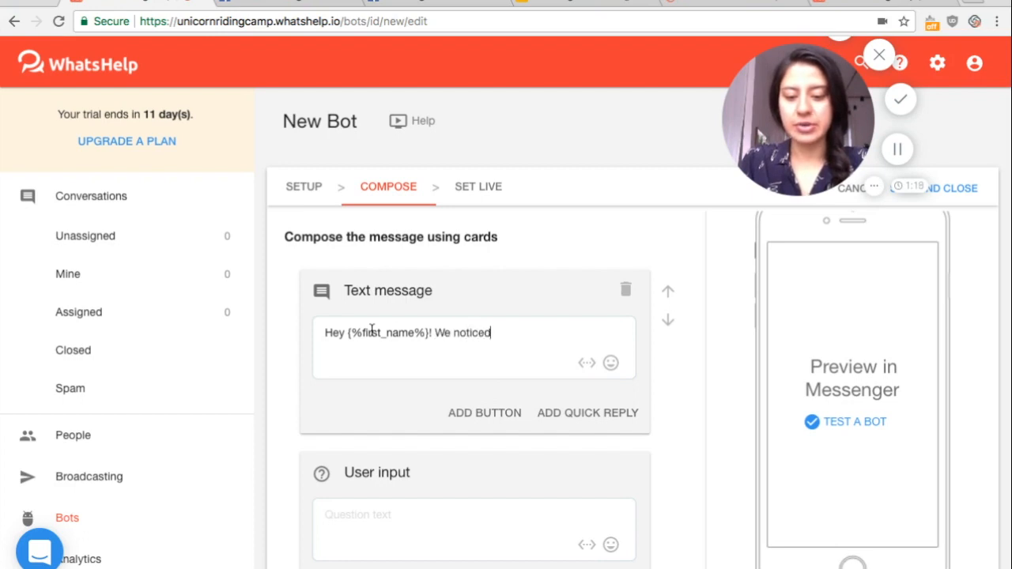
text( you didn't )
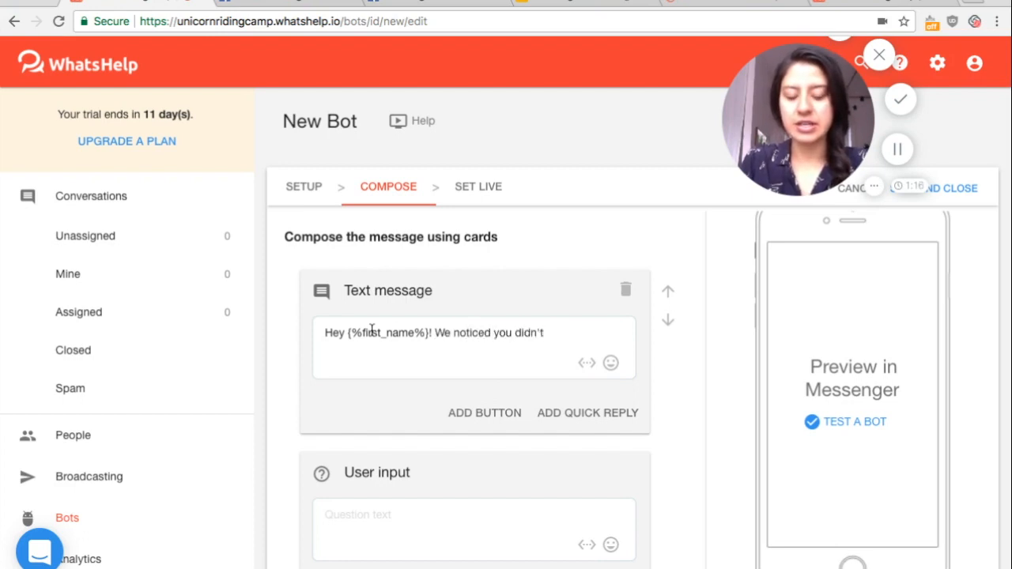
text(download ou)
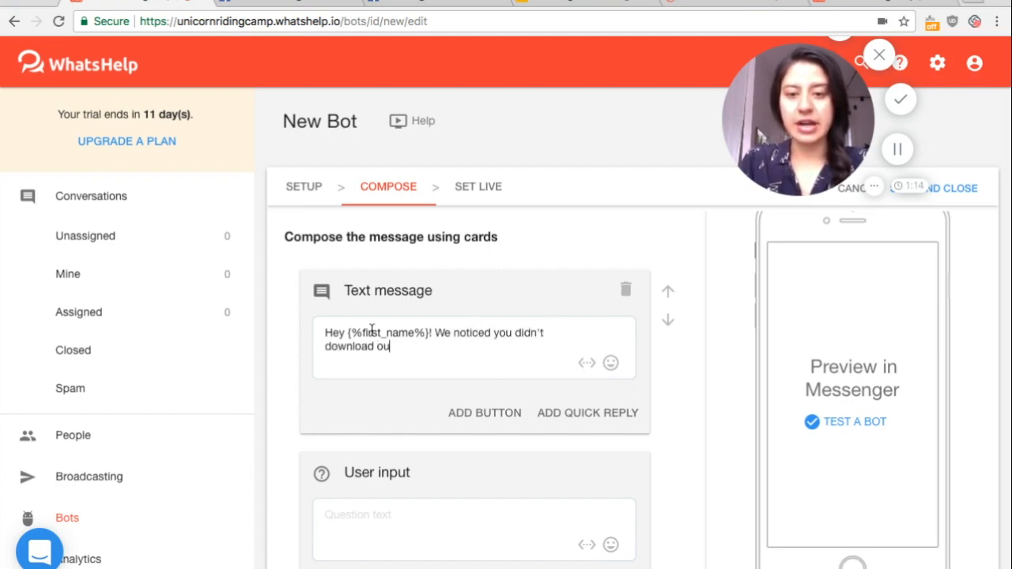
text(r special offer )
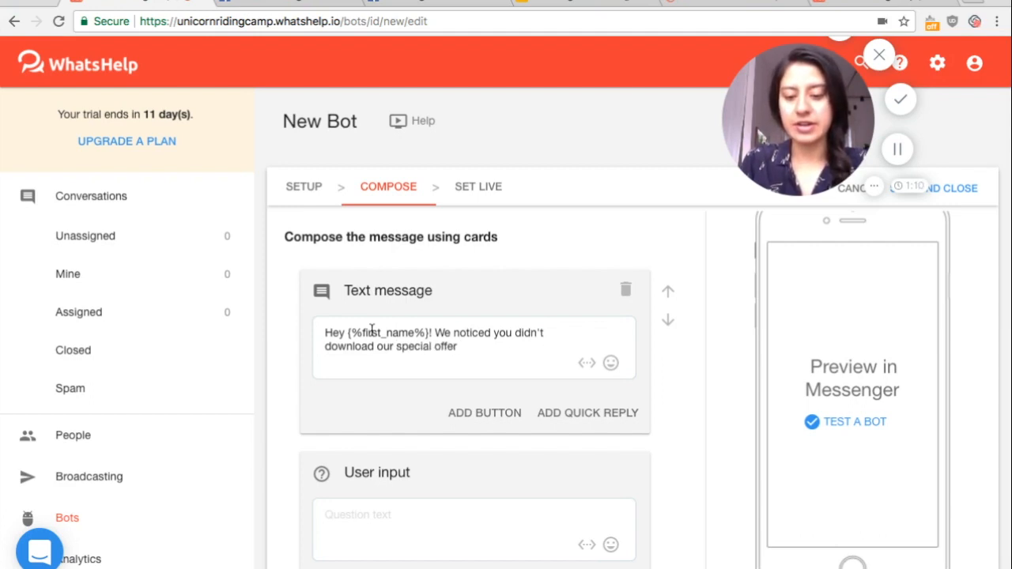
text(, and)
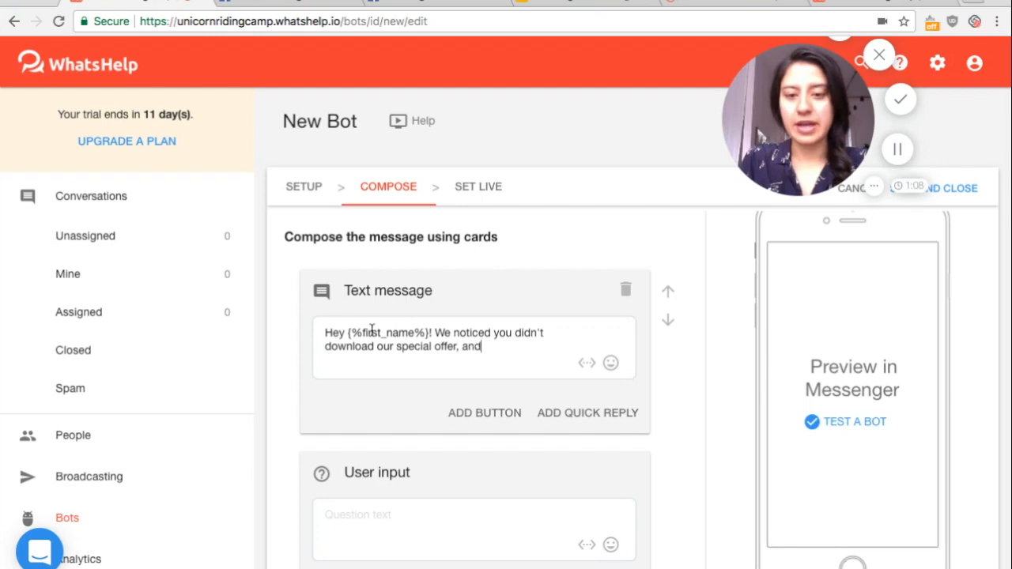
text( we'd really love t)
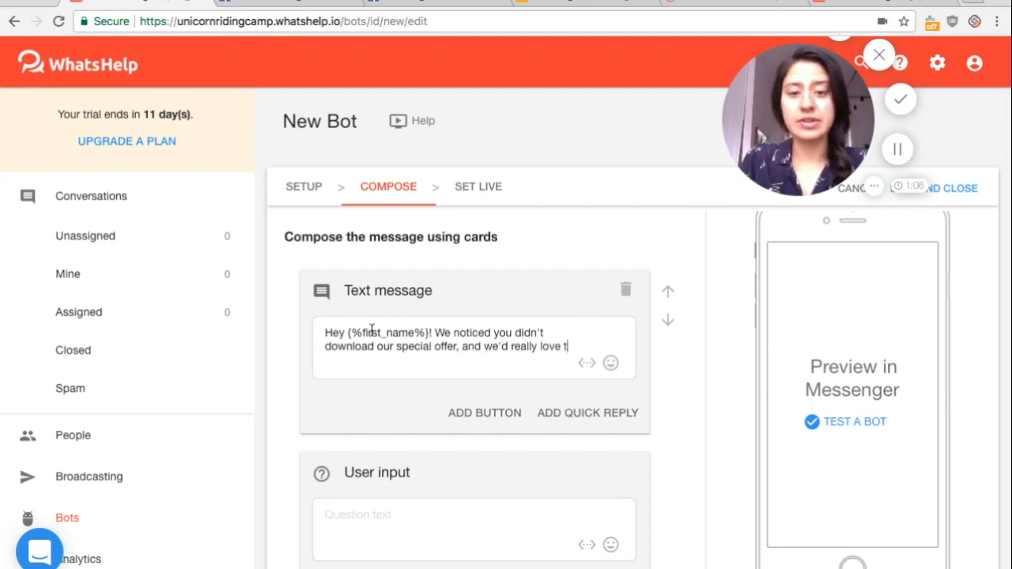
text(o see you at our unic)
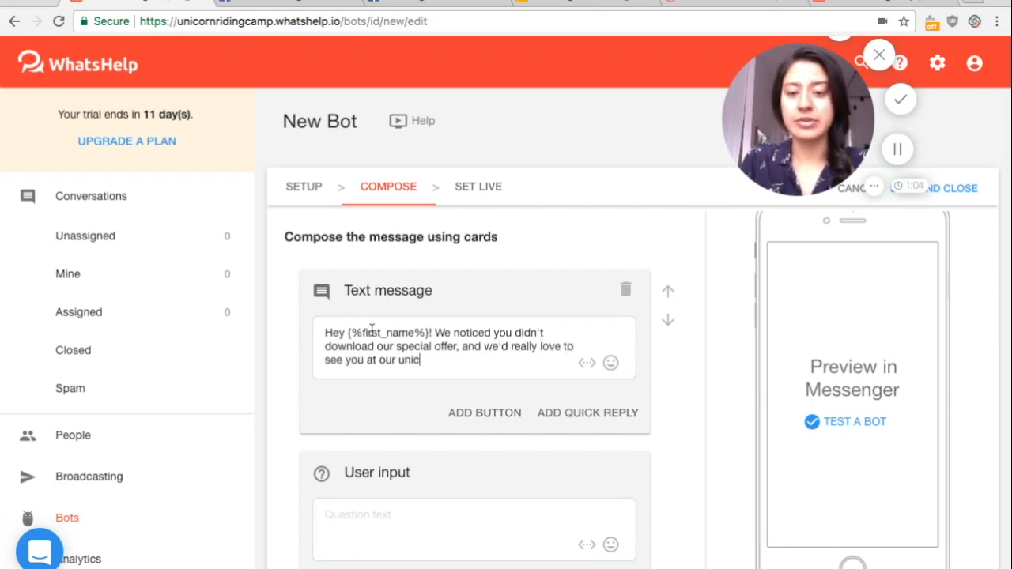
text(orn ranch! So w)
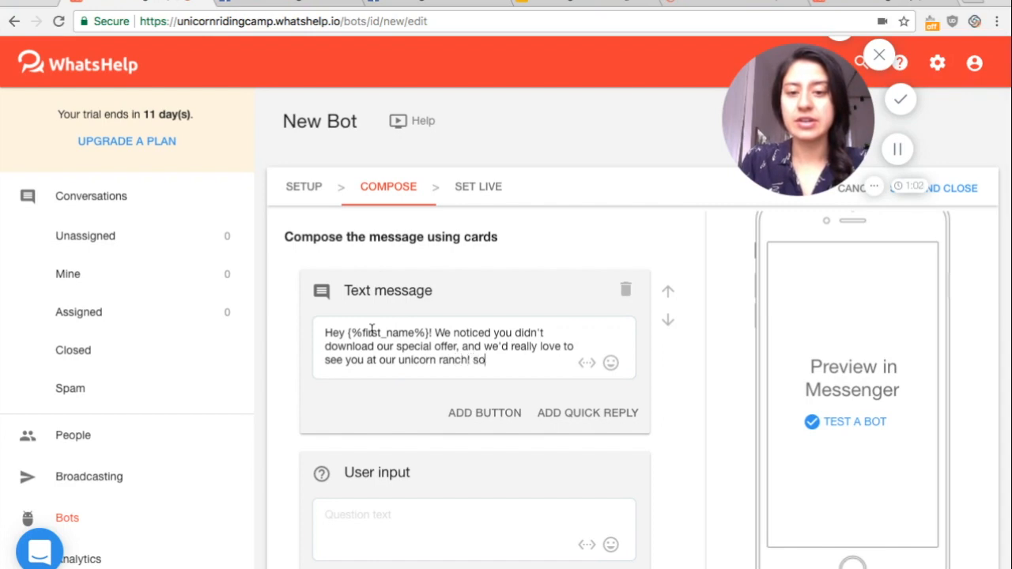
text(e'd l)
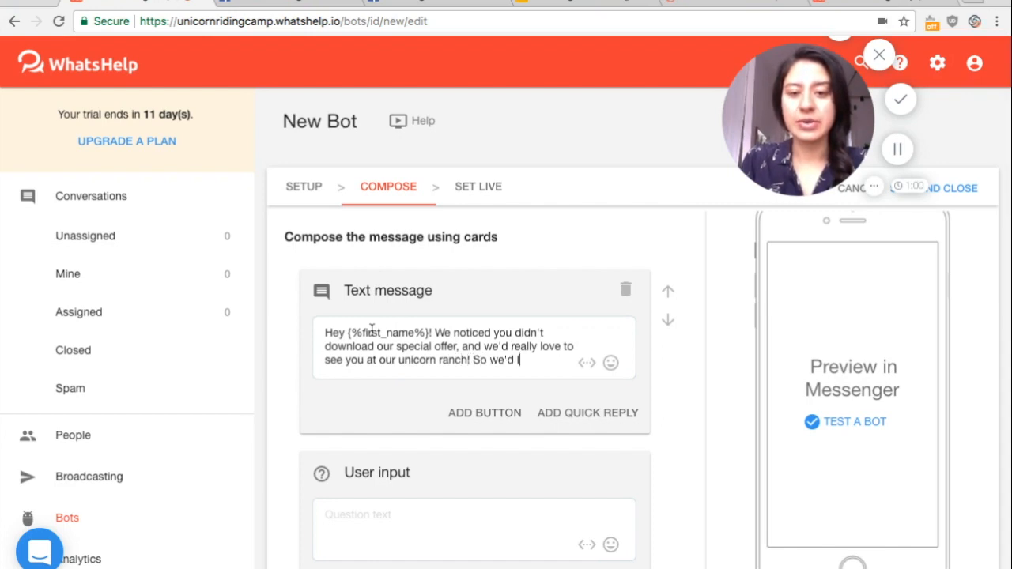
text(ike to send you )
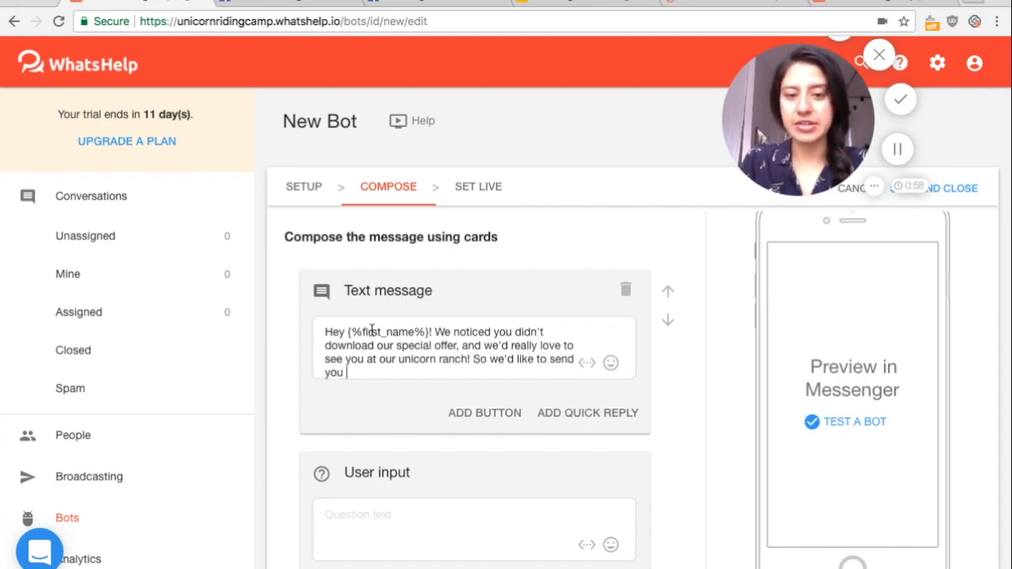
text(an extra special )
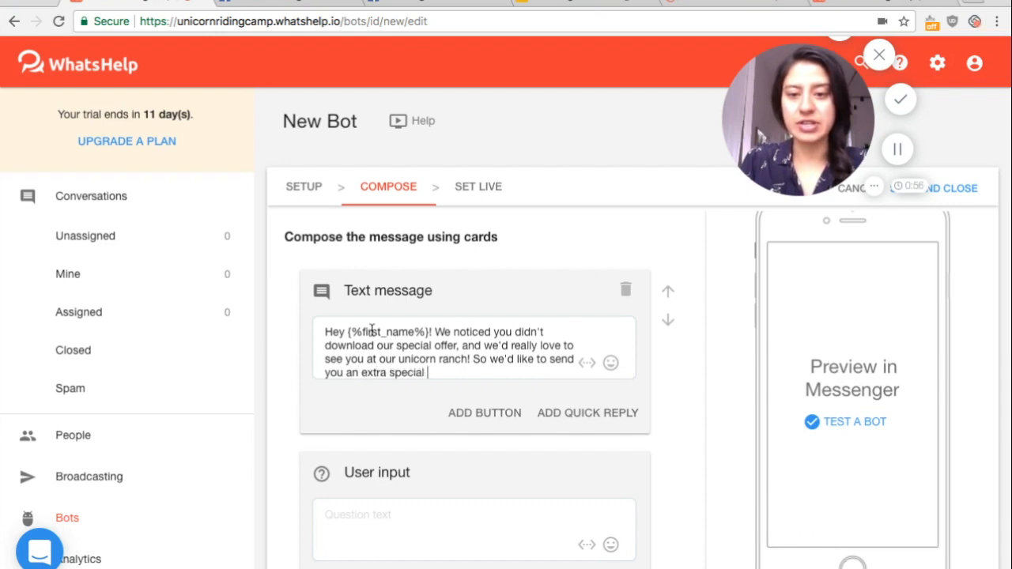
text(enchanting 5)
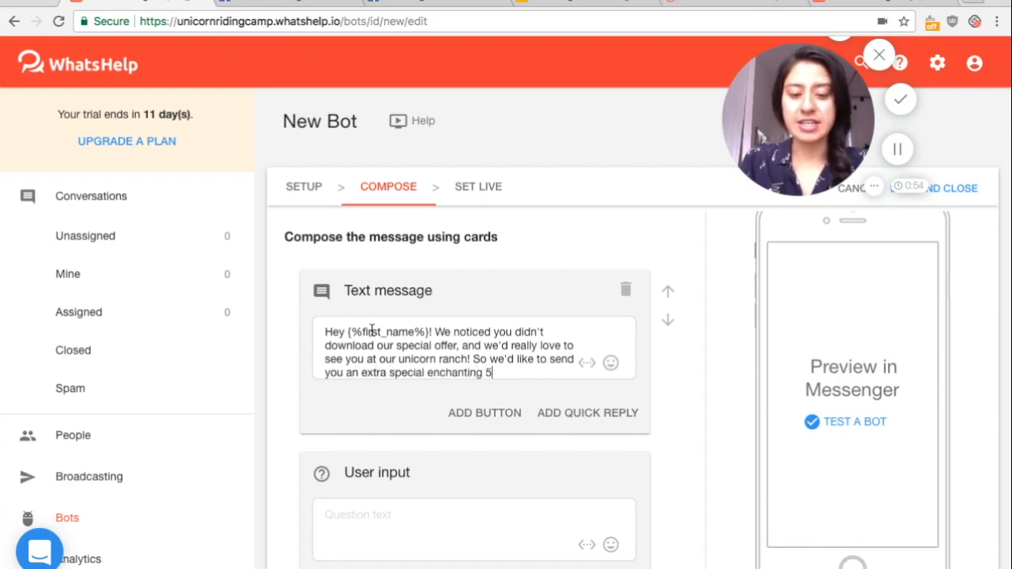
text(-day star)
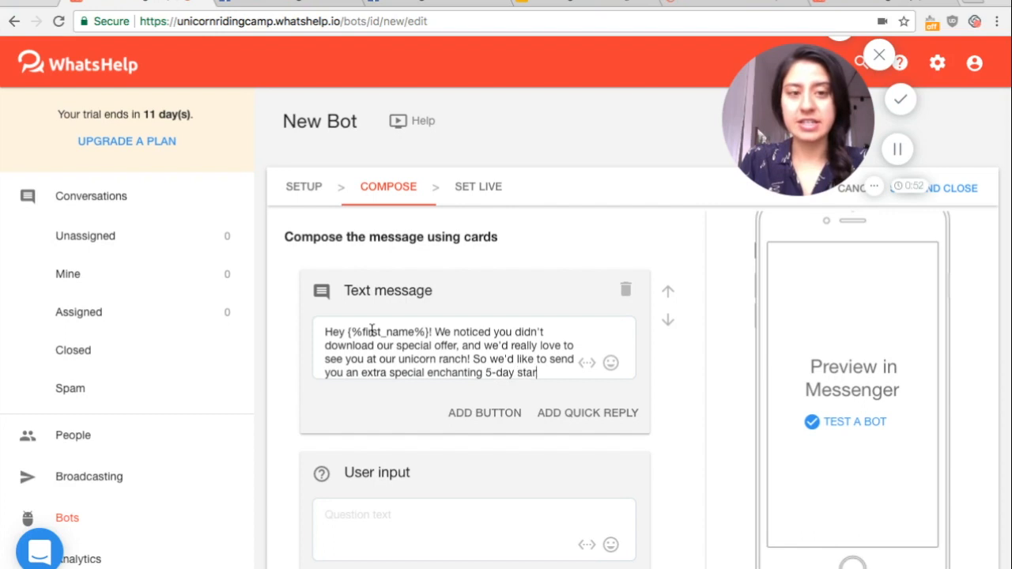
text(ter pack -- just for you!)
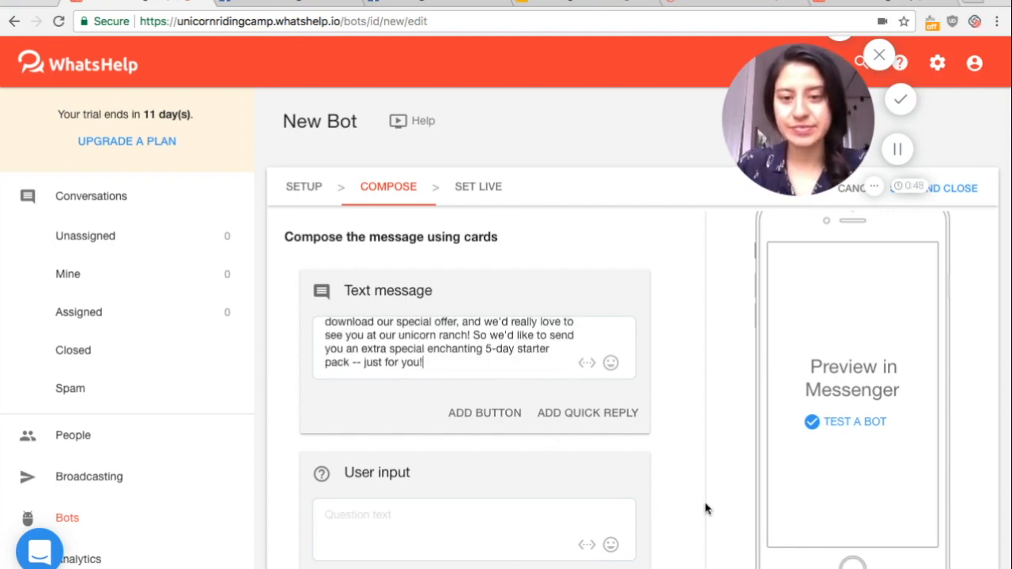
Enter "Just input your email below to receive this enchanting discount!!" as the question of the user input card
scroll(691, 490, down, 2)
click(375, 440)
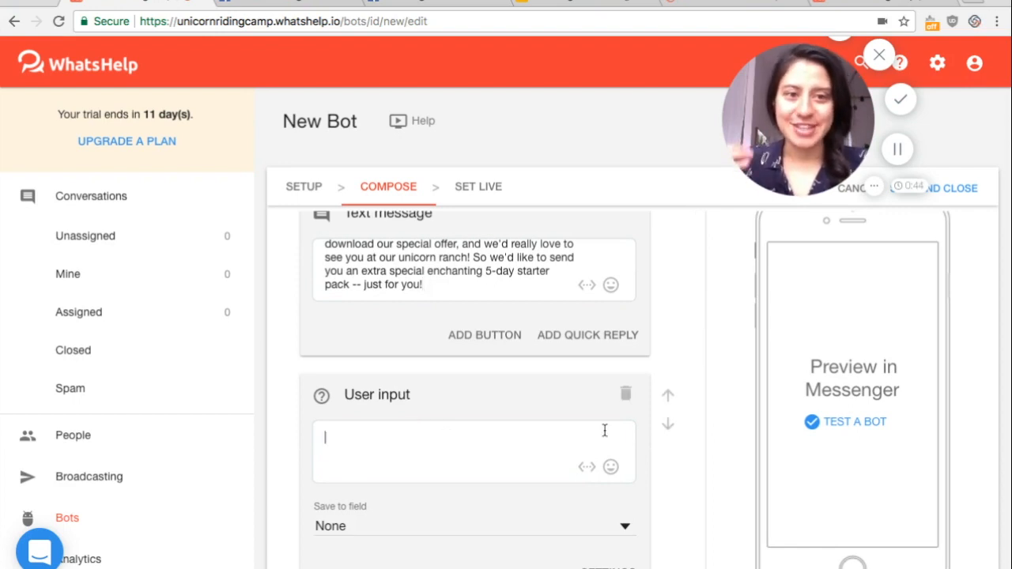
scroll(617, 426, down, 1)
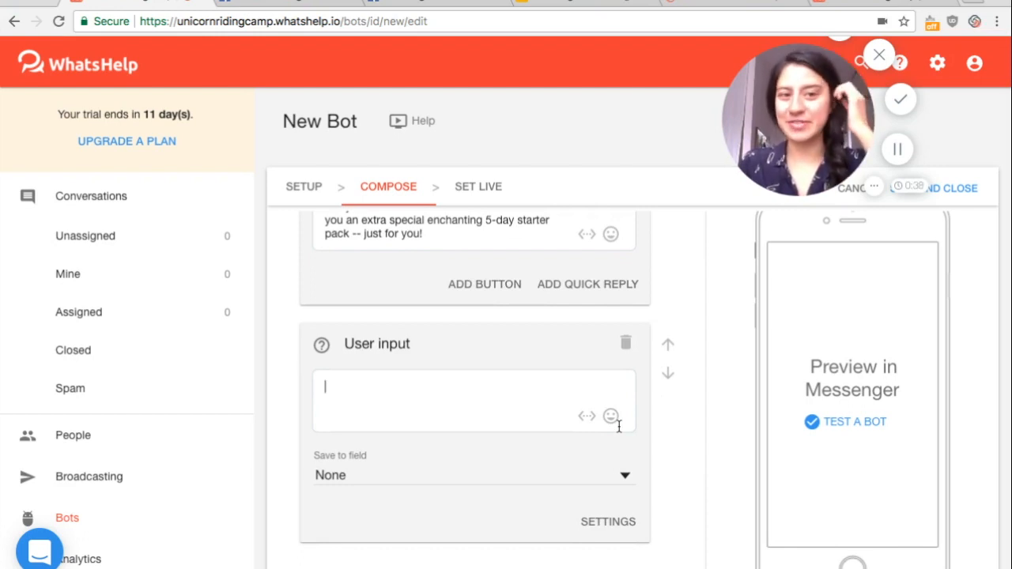
scroll(506, 397, down, 1)
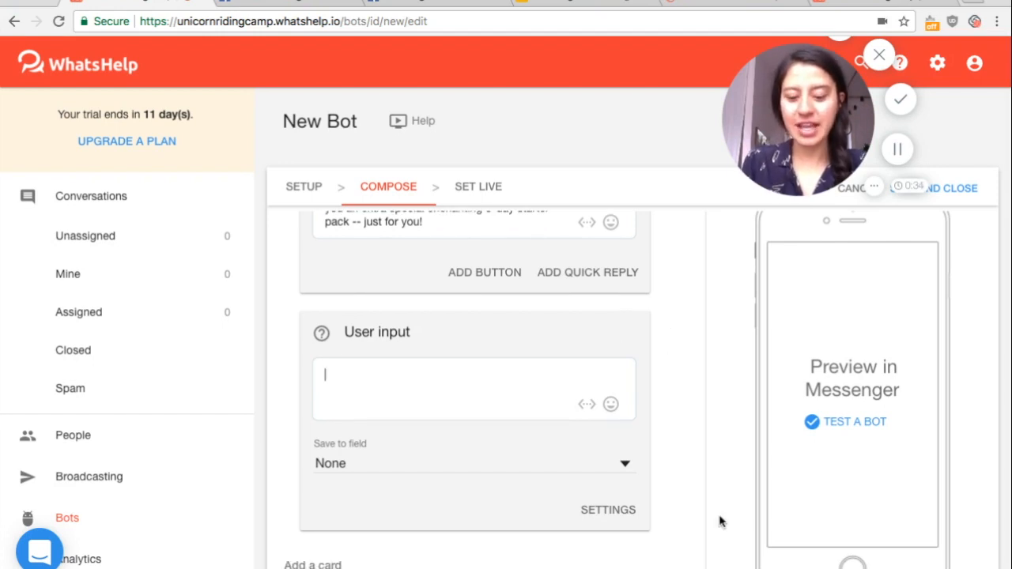
text(Just)
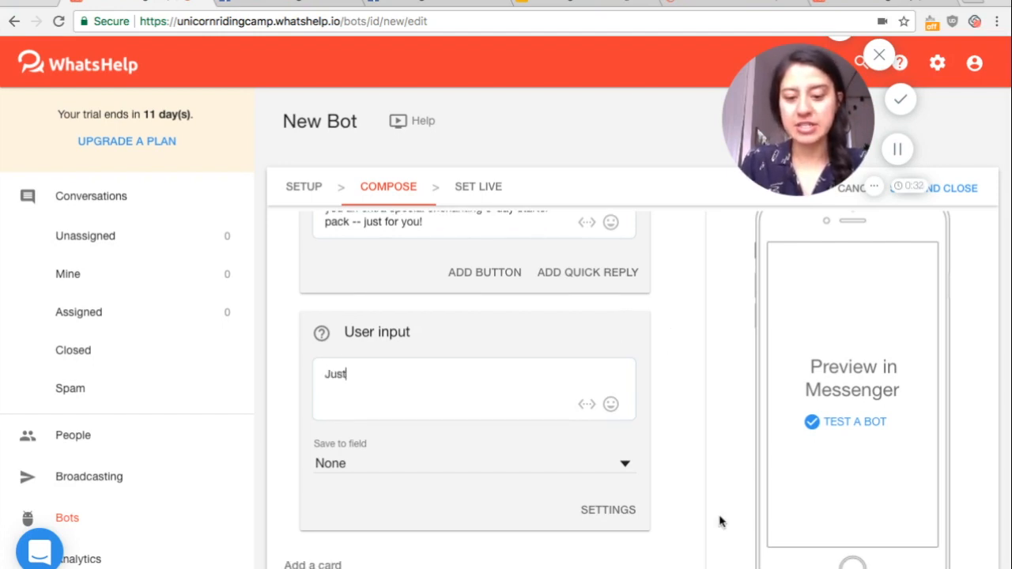
text( (nput your email be)
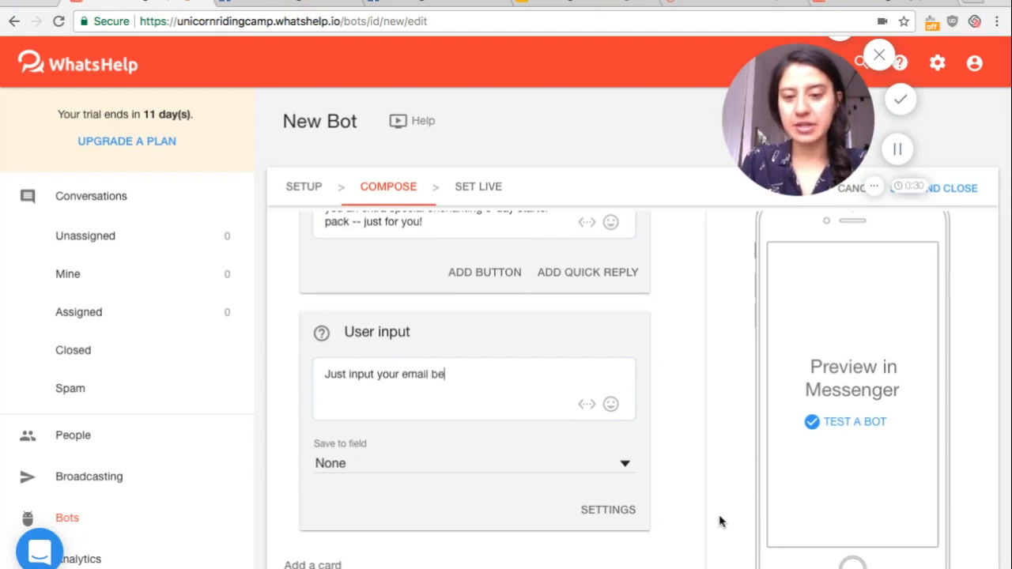
text(low to rec)
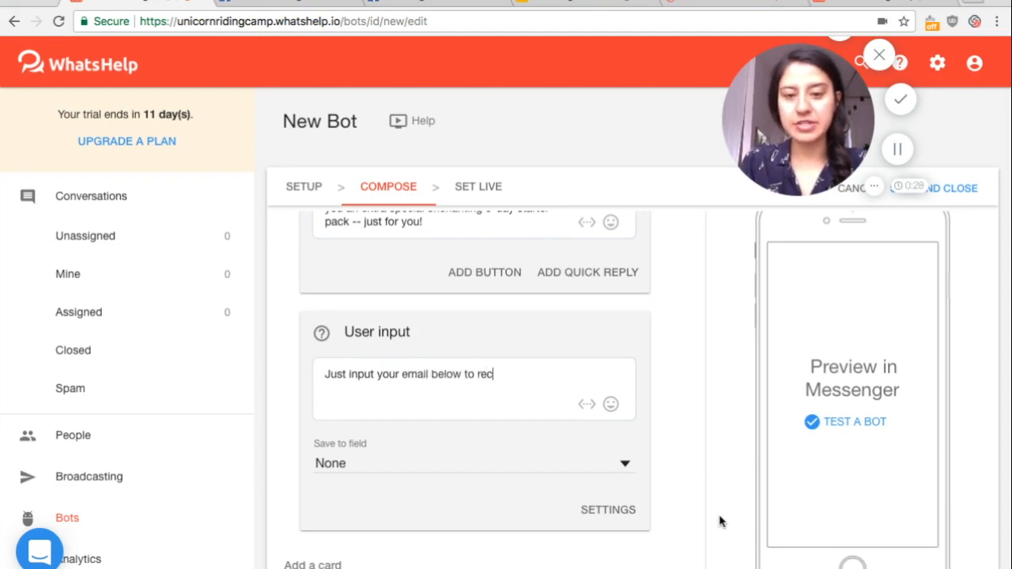
text(eive this en)
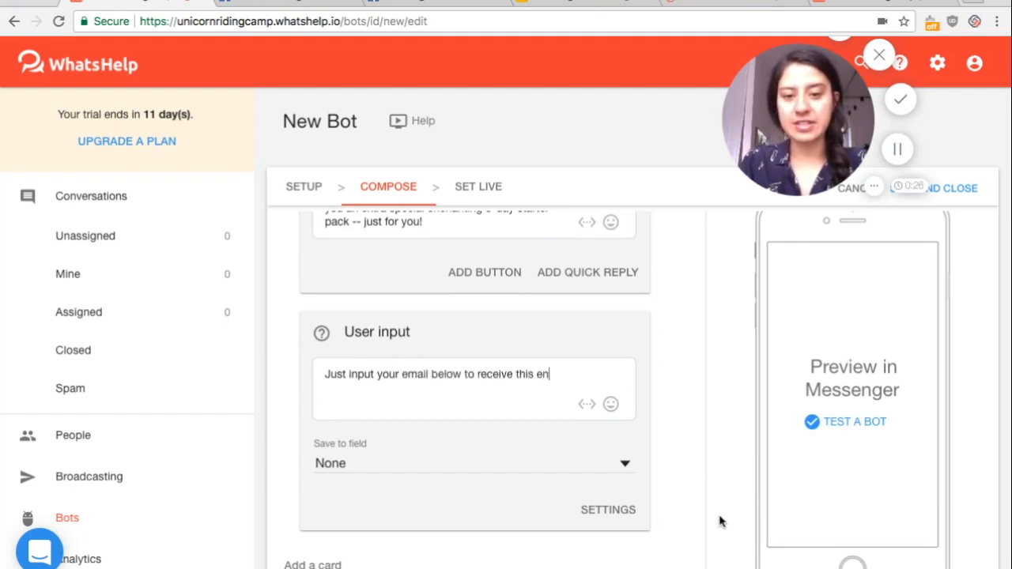
text(chanting discount!!)
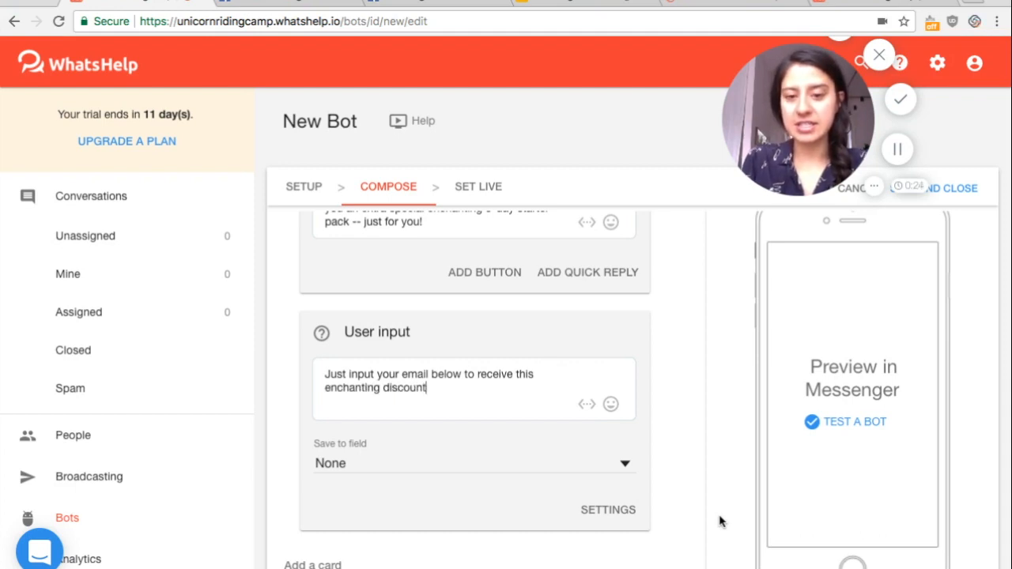
Save the user input card's answer to the Email field and enable Validation in its settings
click(628, 469)
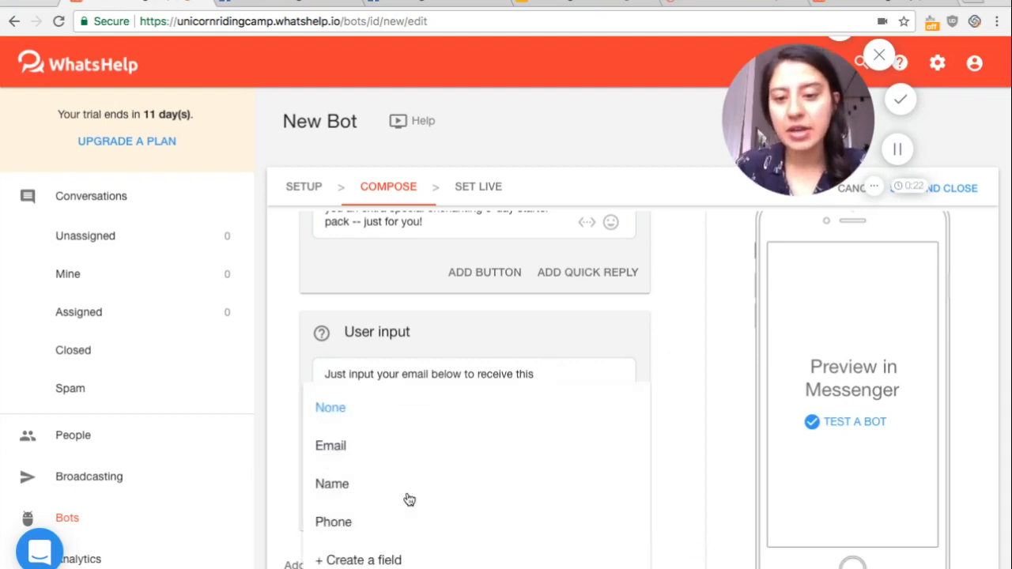
click(351, 445)
scroll(523, 463, down, 1)
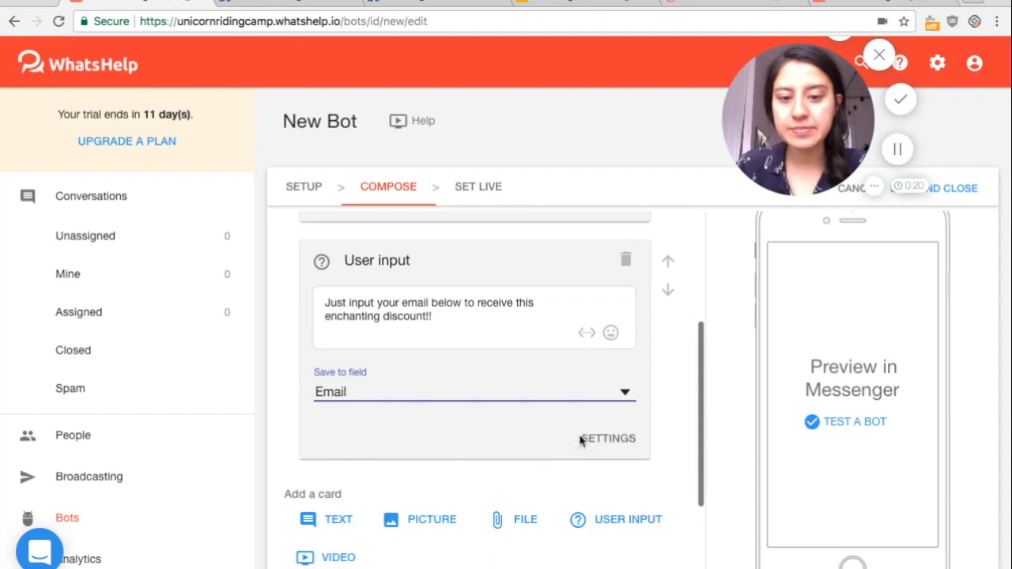
click(599, 432)
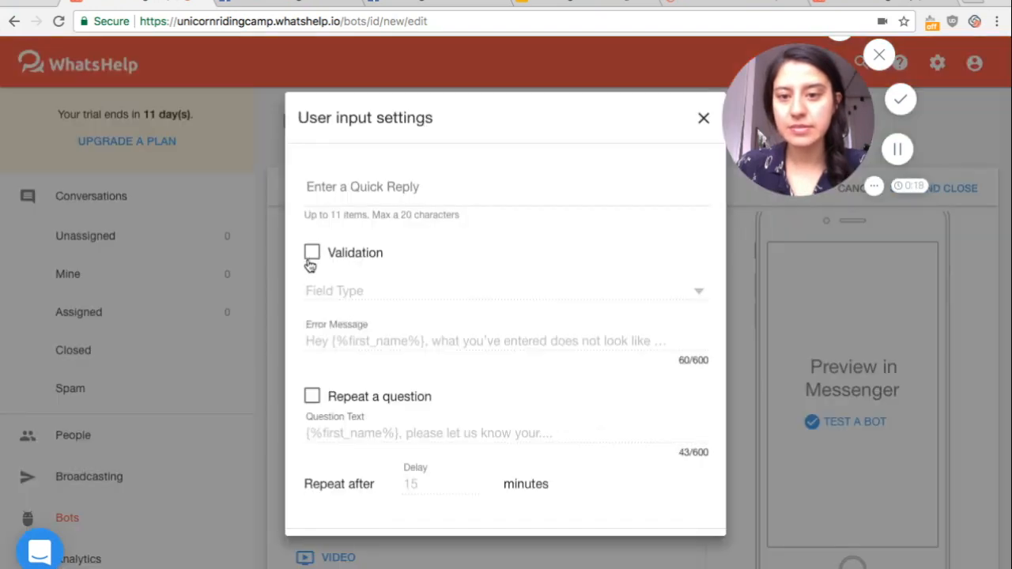
click(313, 253)
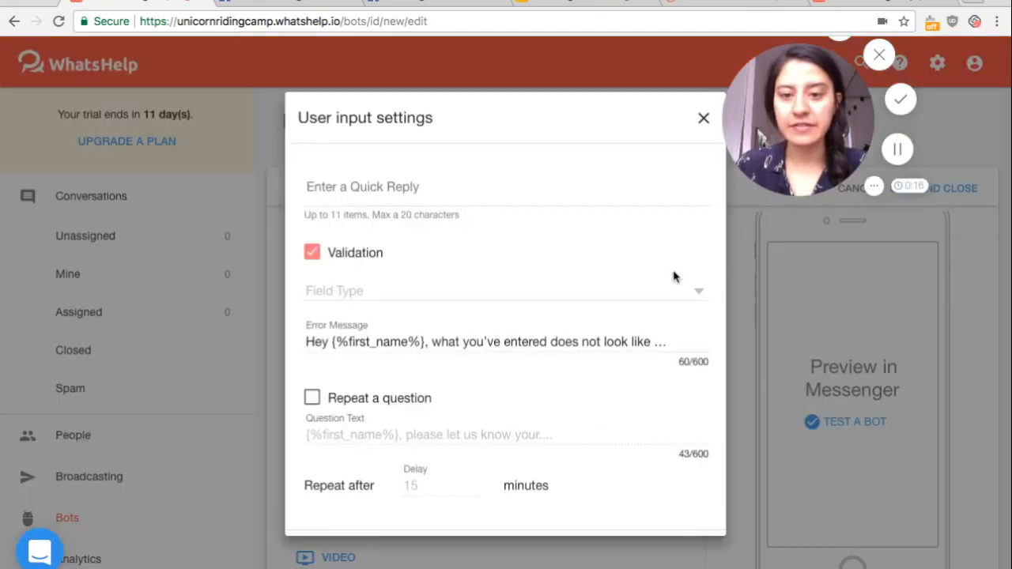
Complete the validation error message as "Hey {%first_name%}, what you've entered does not look like an email!"
click(668, 342)
key(BackSpace)
key(BackSpace)
key(BackSpace)
text(e an email!)
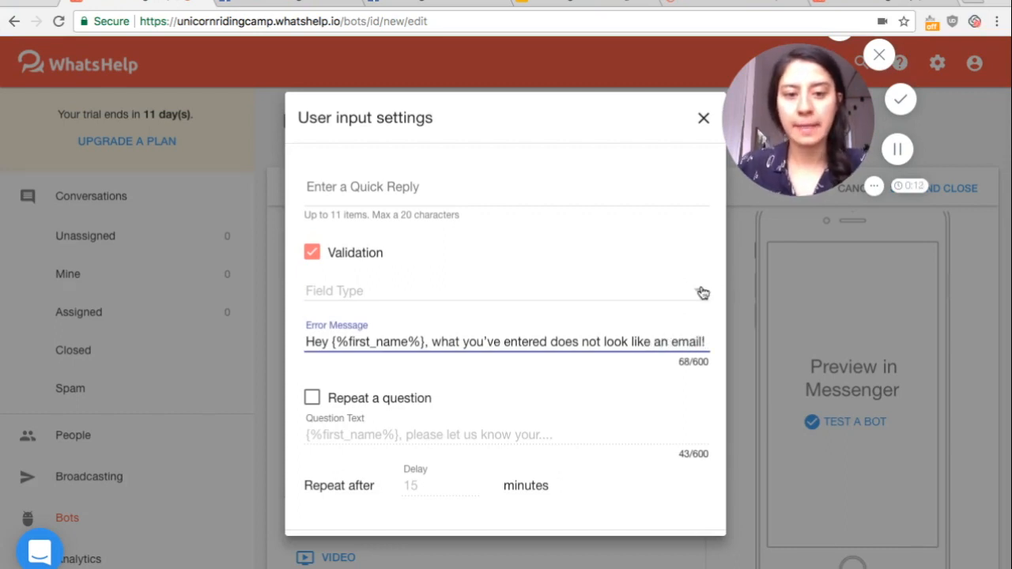
Set the validation field type to Email and save the user input settings
click(698, 291)
click(339, 305)
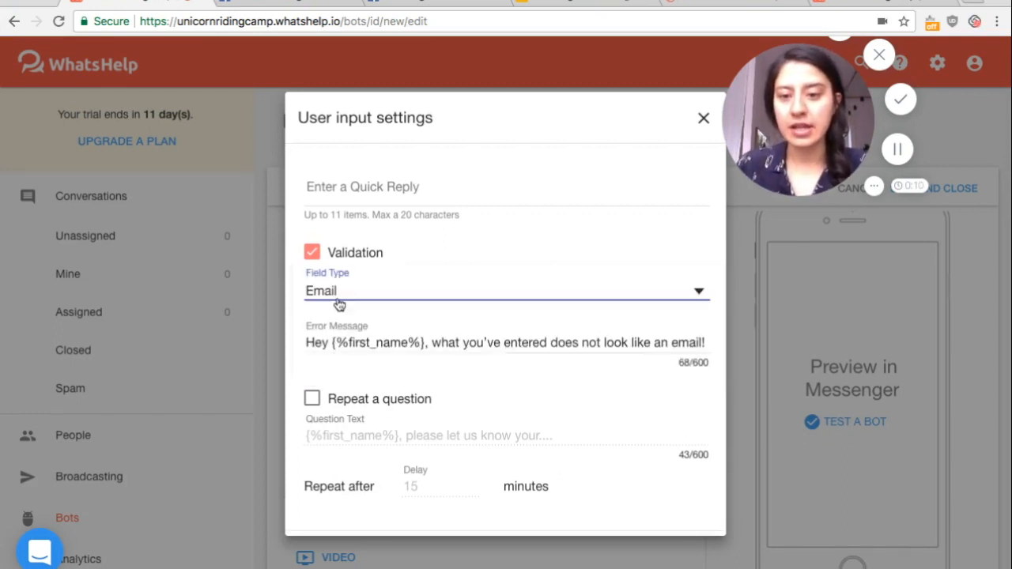
scroll(577, 391, down, 1)
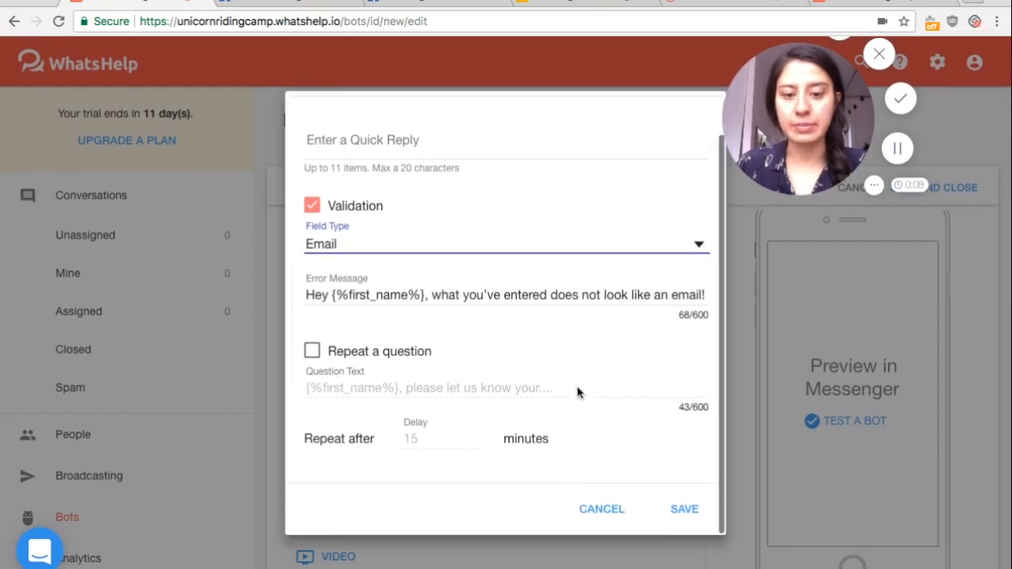
click(686, 518)
Finish composing the follow-up bot, set it live, and save and close it
scroll(689, 519, down, 3)
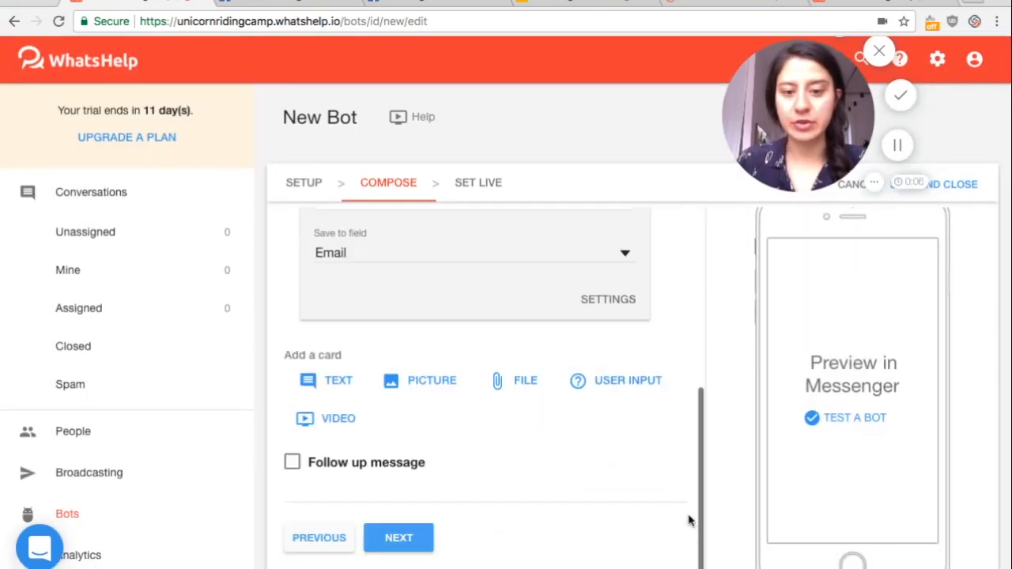
click(397, 536)
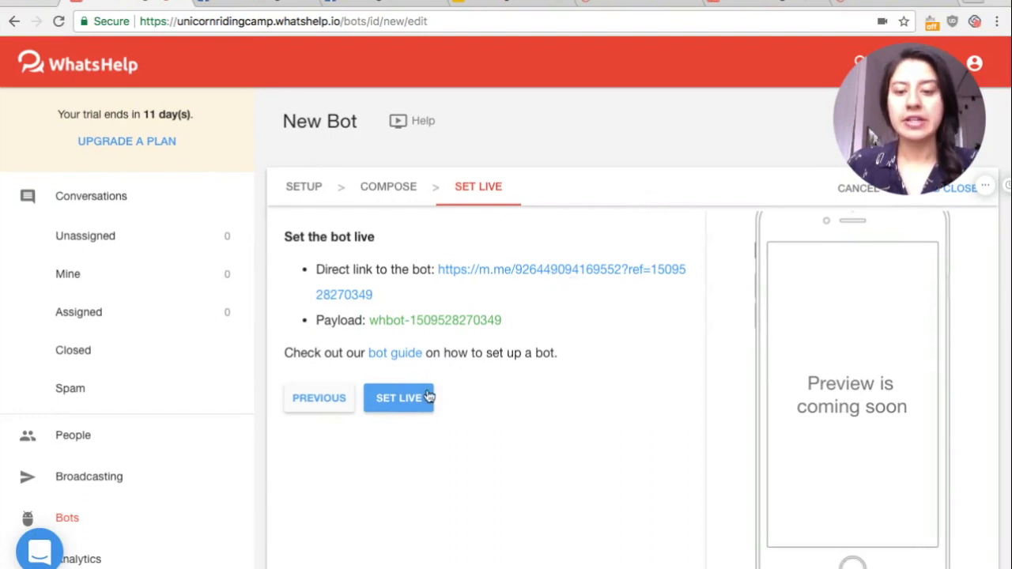
click(401, 398)
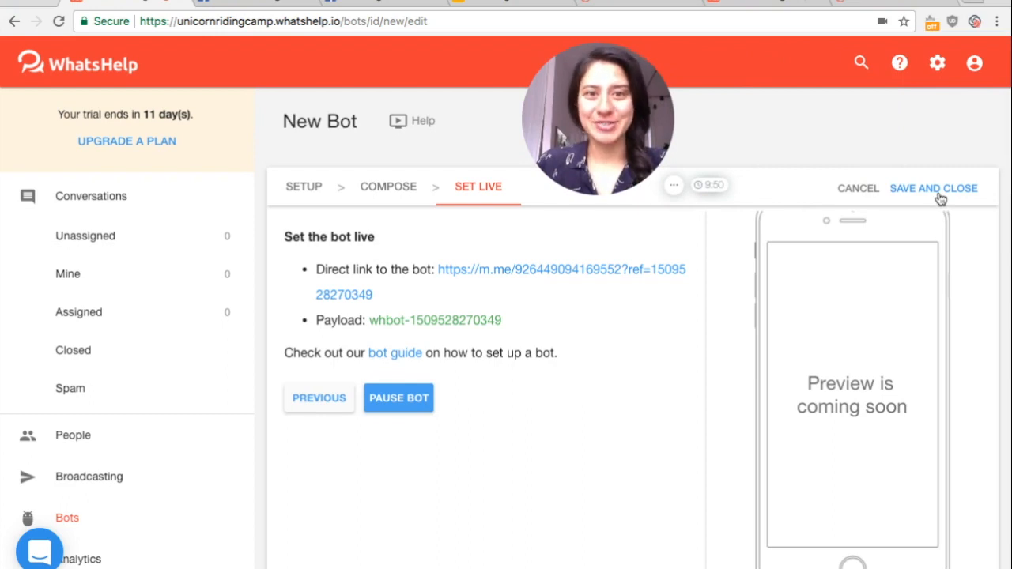
click(938, 194)
drag(583, 136, 840, 137)
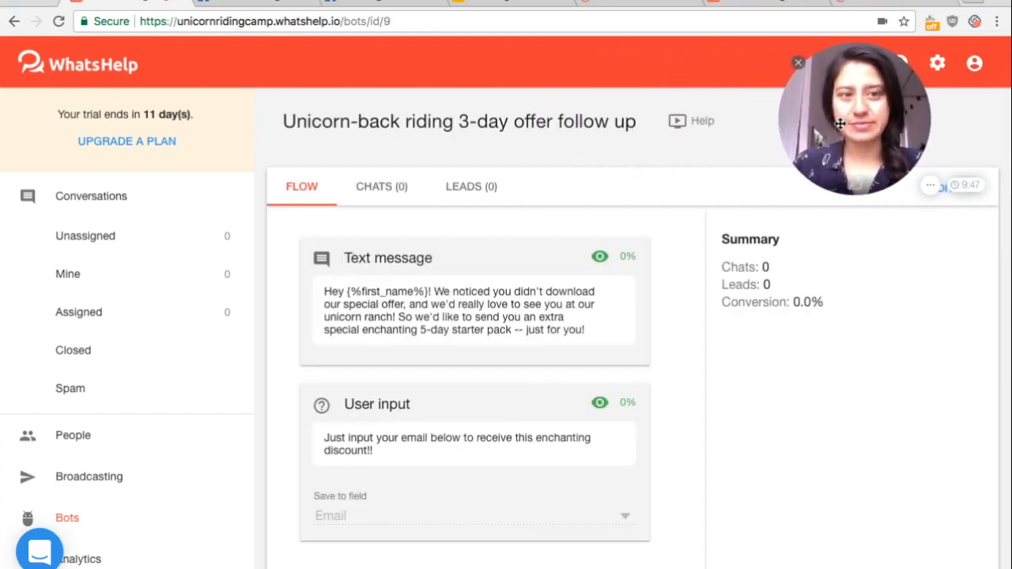
Open the "Unicornriding 3-day Offer" bot for editing and advance to its Compose stage
click(94, 530)
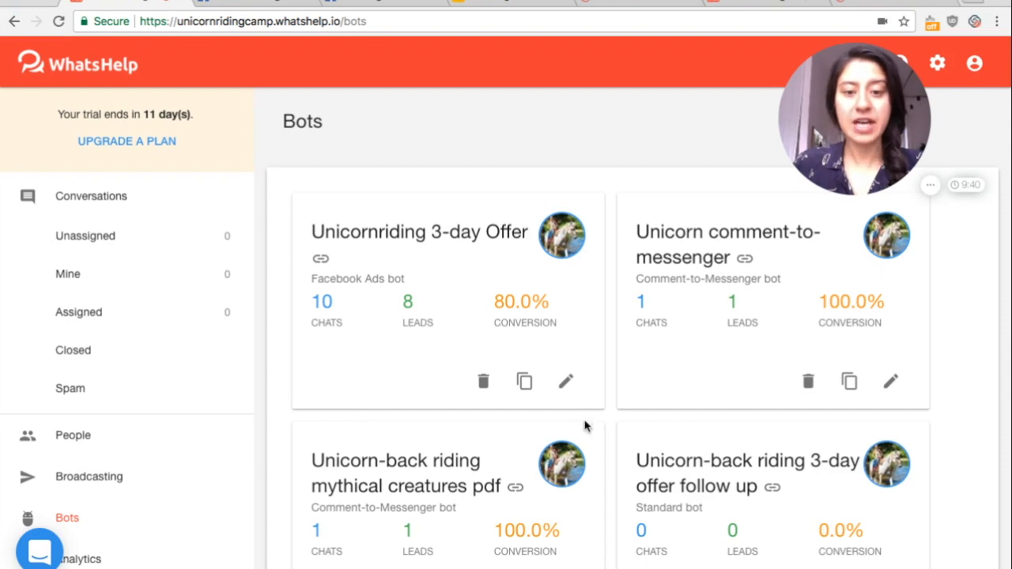
click(567, 383)
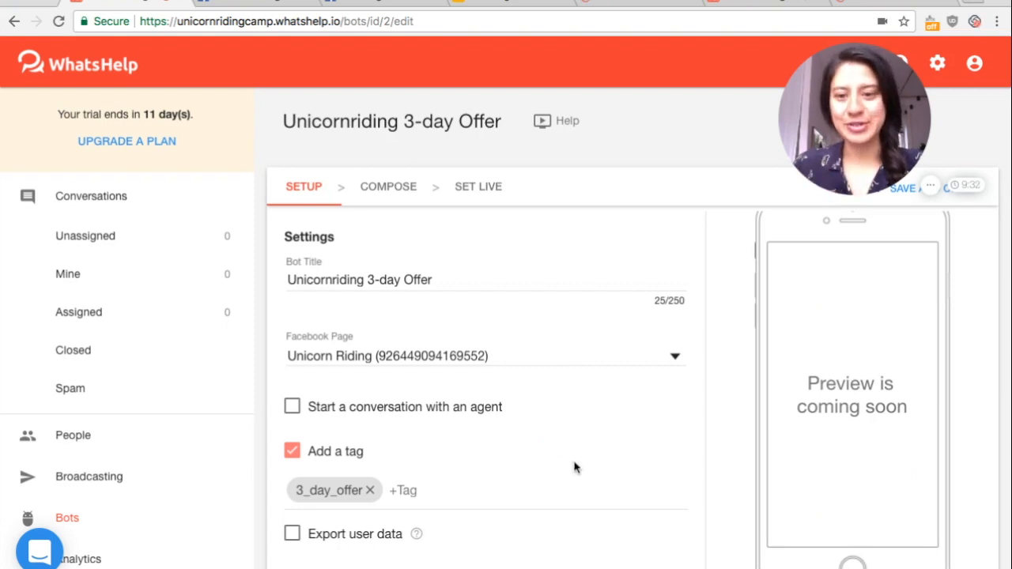
scroll(575, 467, down, 10)
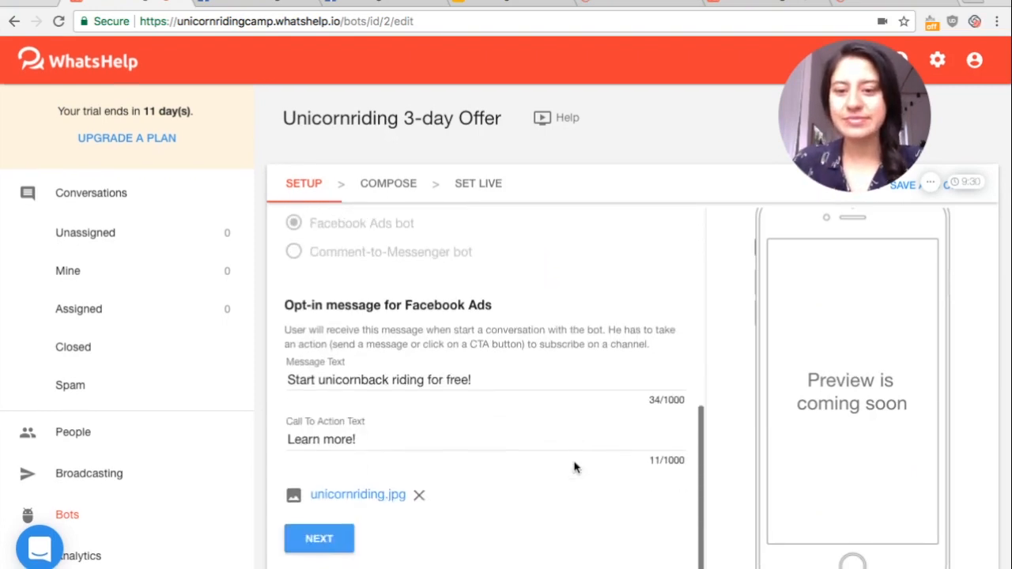
click(327, 541)
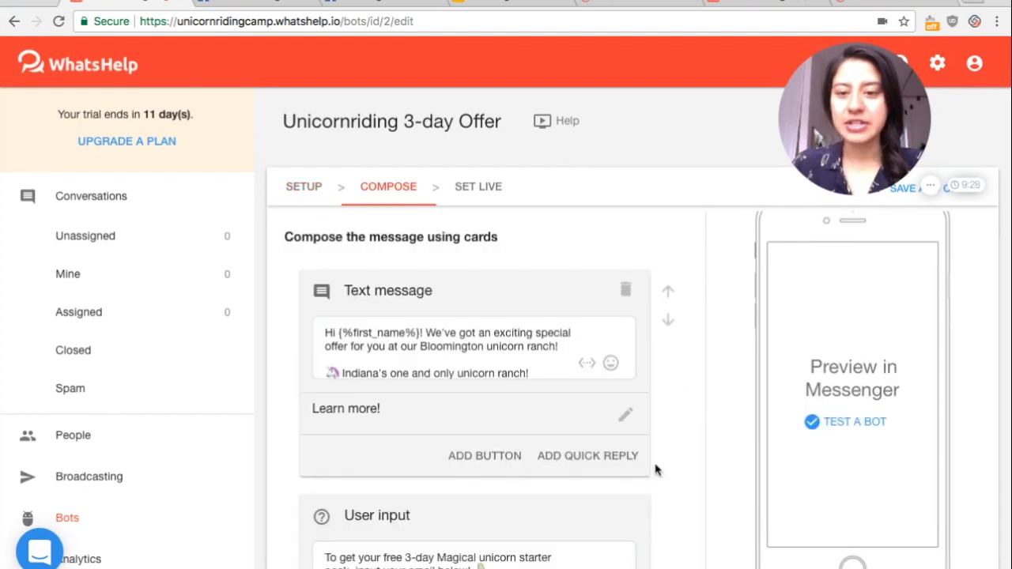
Enable the follow up message below the cards with the condition that Email is unknown
scroll(654, 469, down, 10)
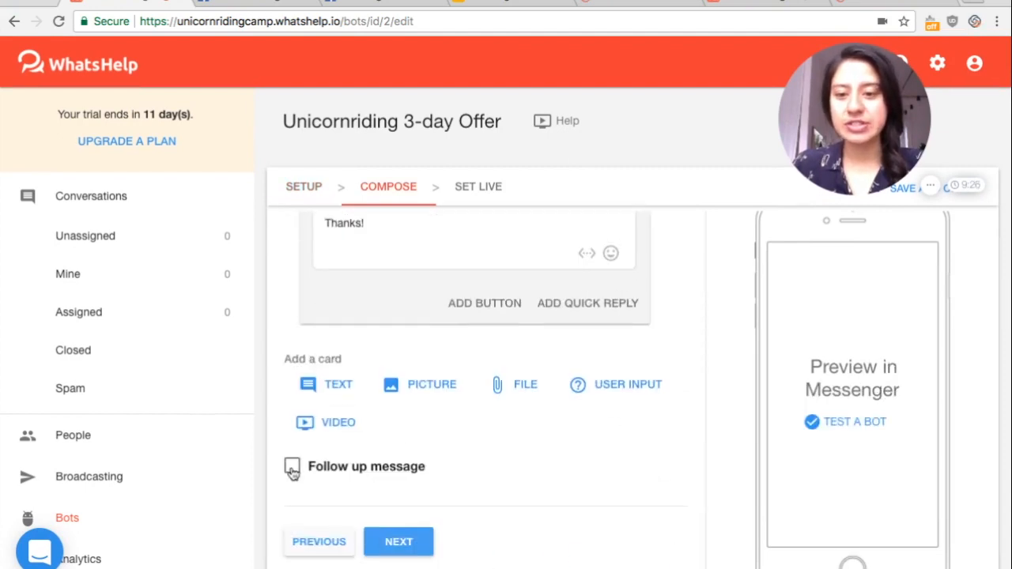
click(292, 468)
scroll(684, 422, down, 2)
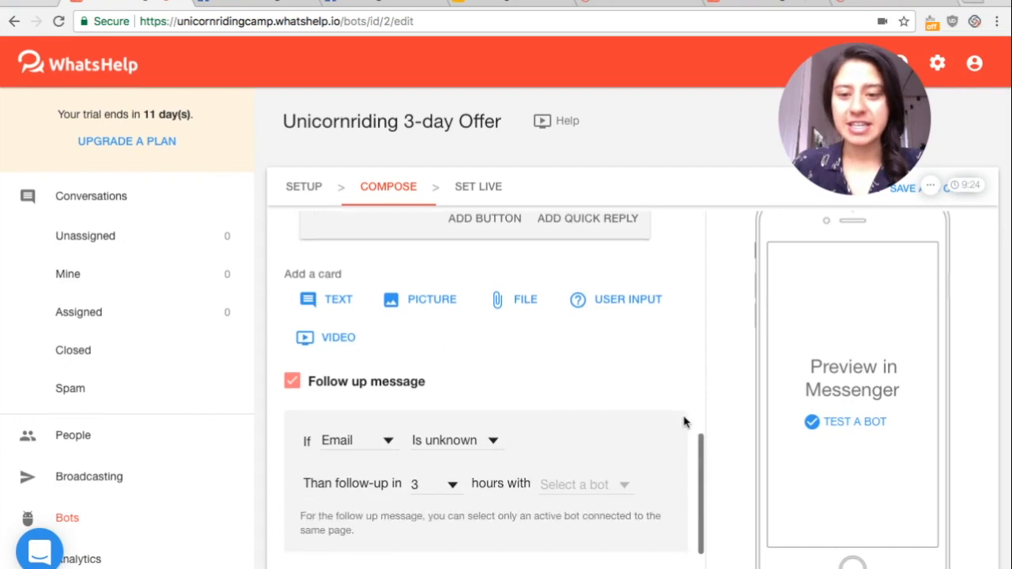
scroll(685, 422, down, 2)
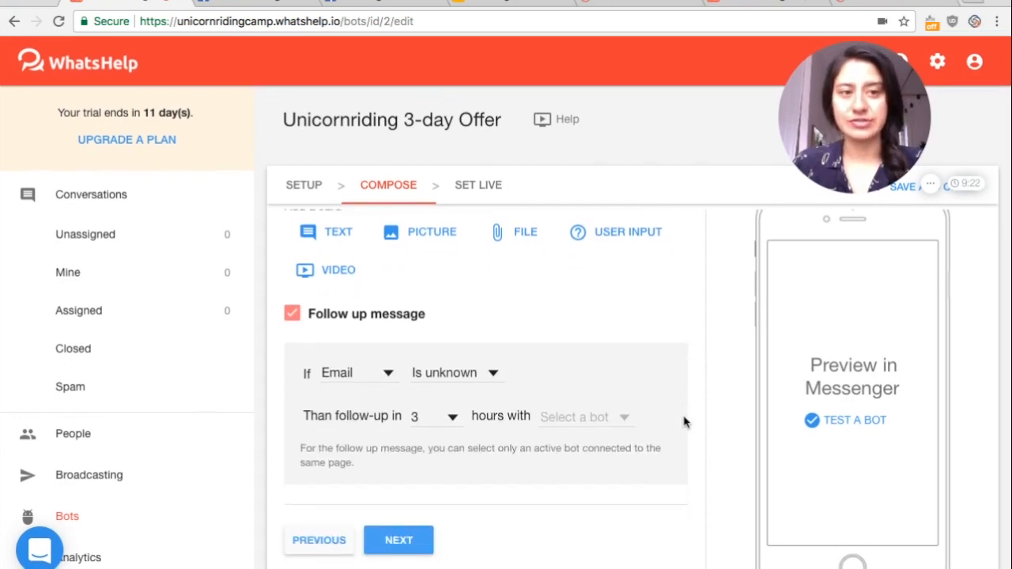
click(490, 373)
click(385, 383)
click(385, 382)
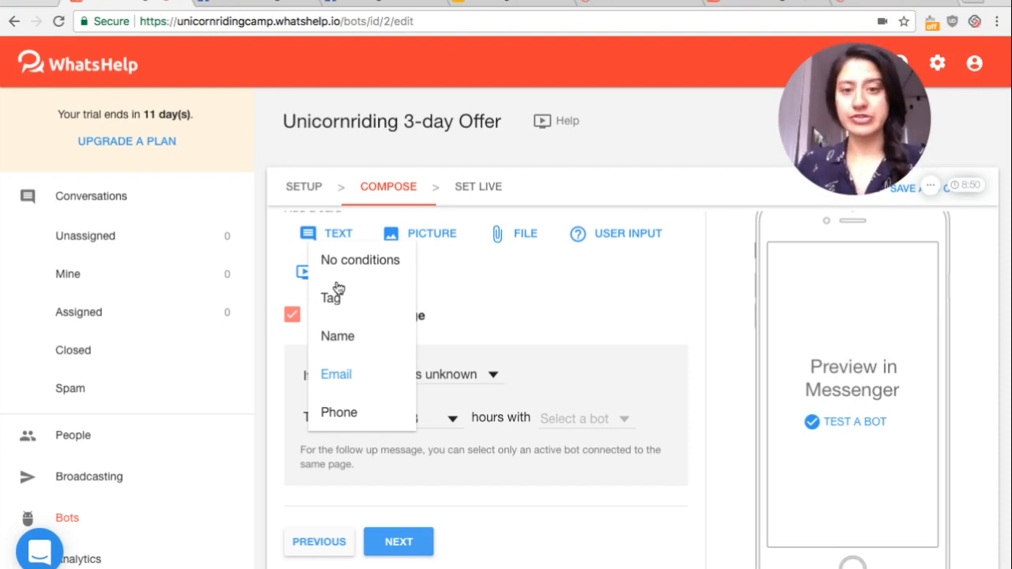
click(334, 384)
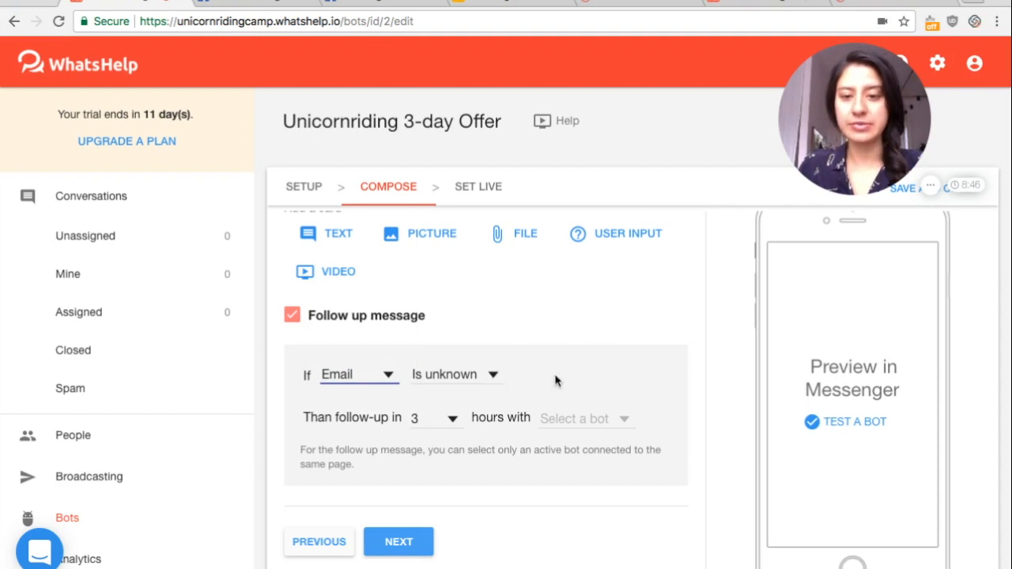
Schedule the follow-up in 23 hours with the "Unicorn-back riding 3-day offer follow up" bot
click(448, 418)
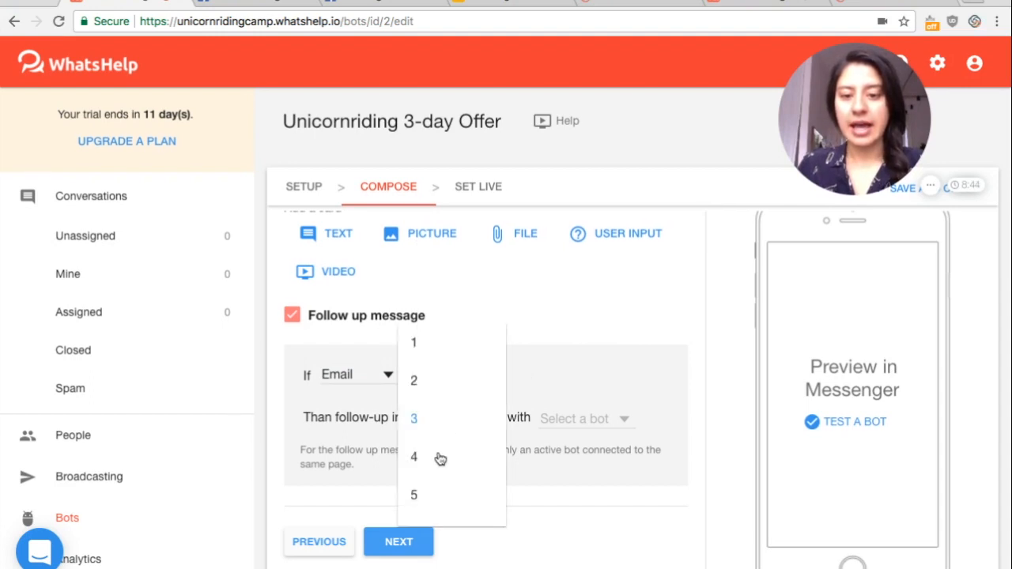
scroll(441, 458, down, 8)
click(409, 510)
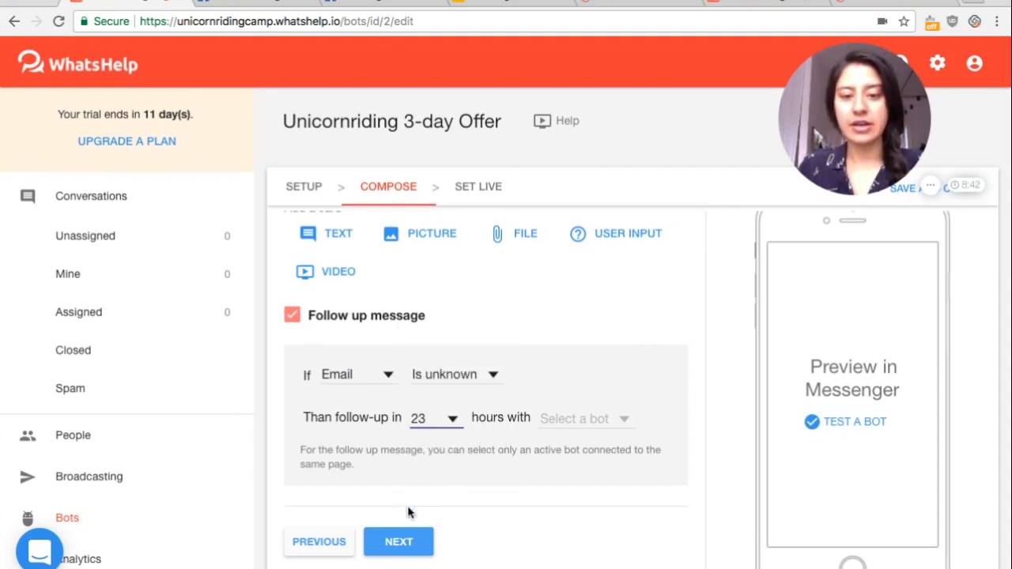
click(621, 419)
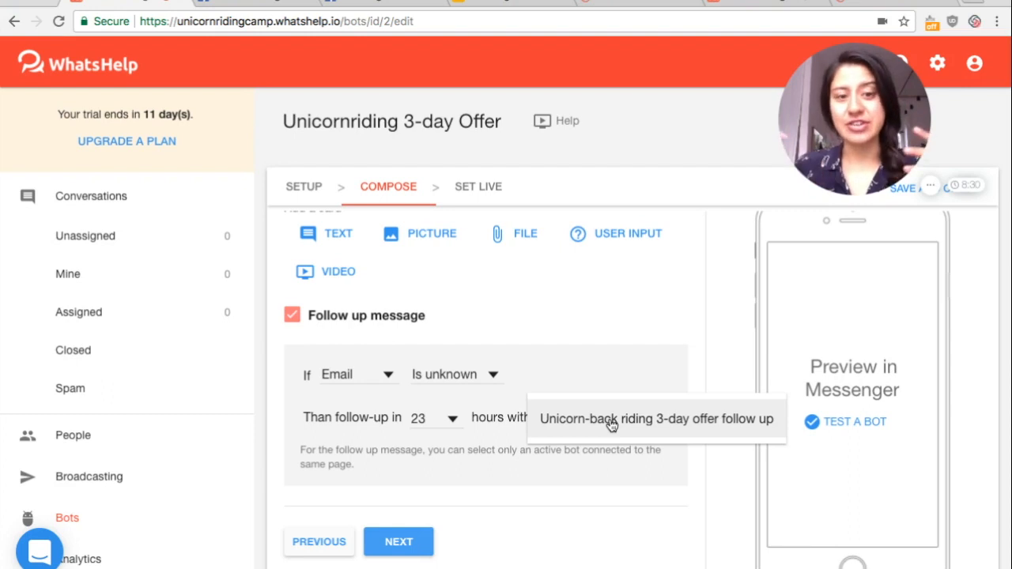
click(611, 420)
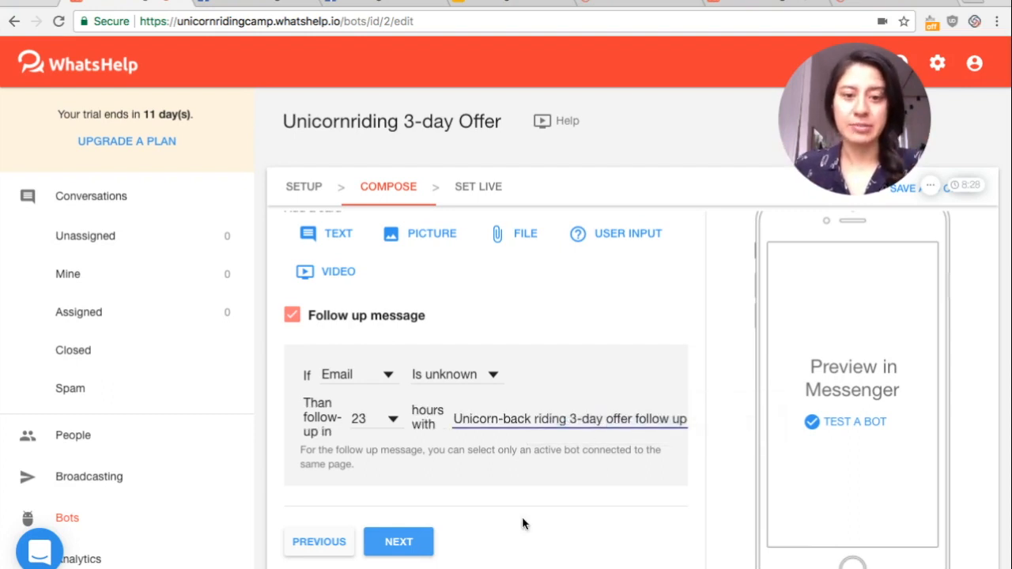
Advance the "Unicornriding 3-day Offer" bot to the Set Live stage, and save and close it
click(400, 542)
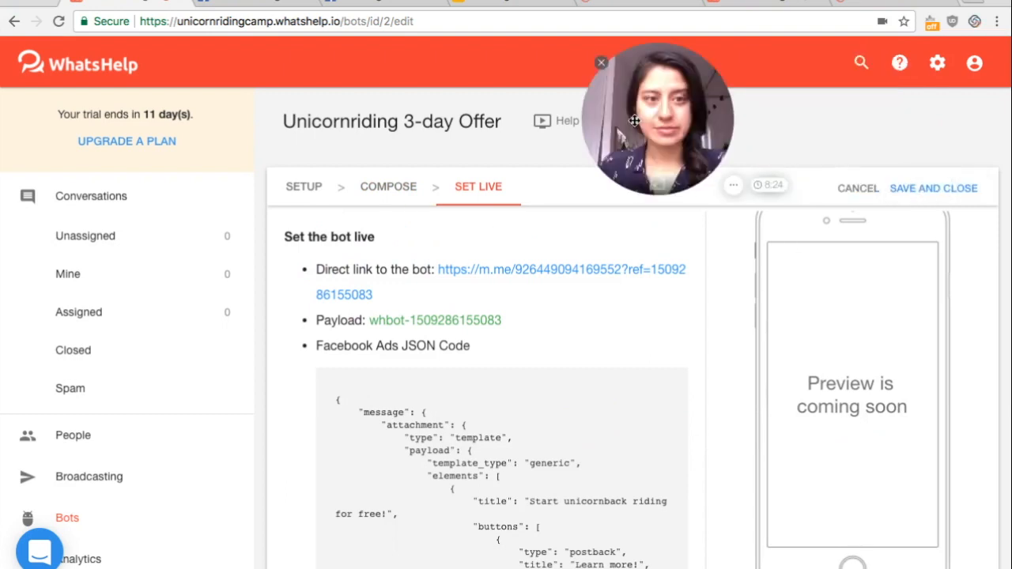
click(931, 191)
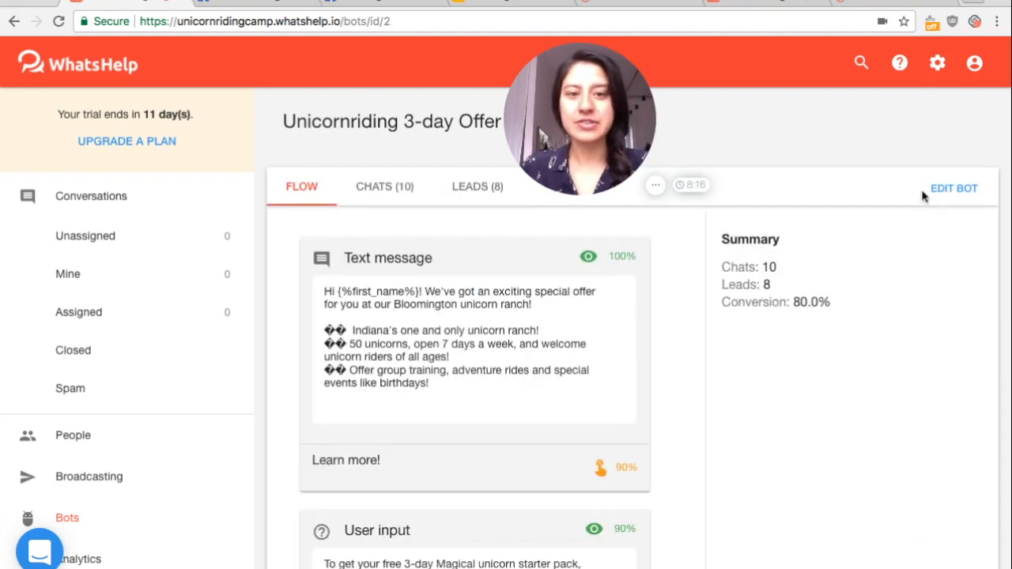
drag(605, 133, 885, 132)
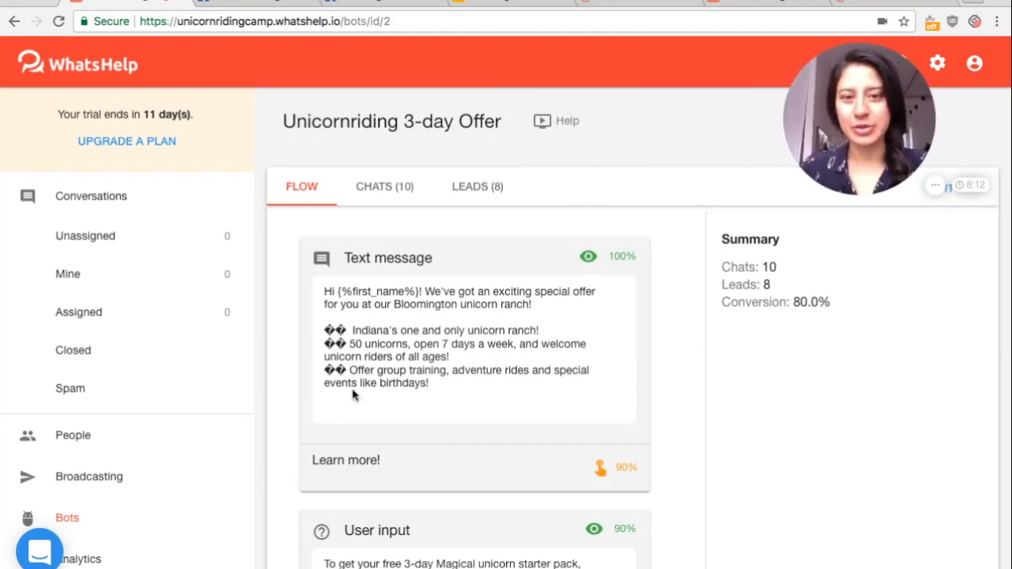
scroll(354, 395, down, 3)
scroll(353, 395, up, 3)
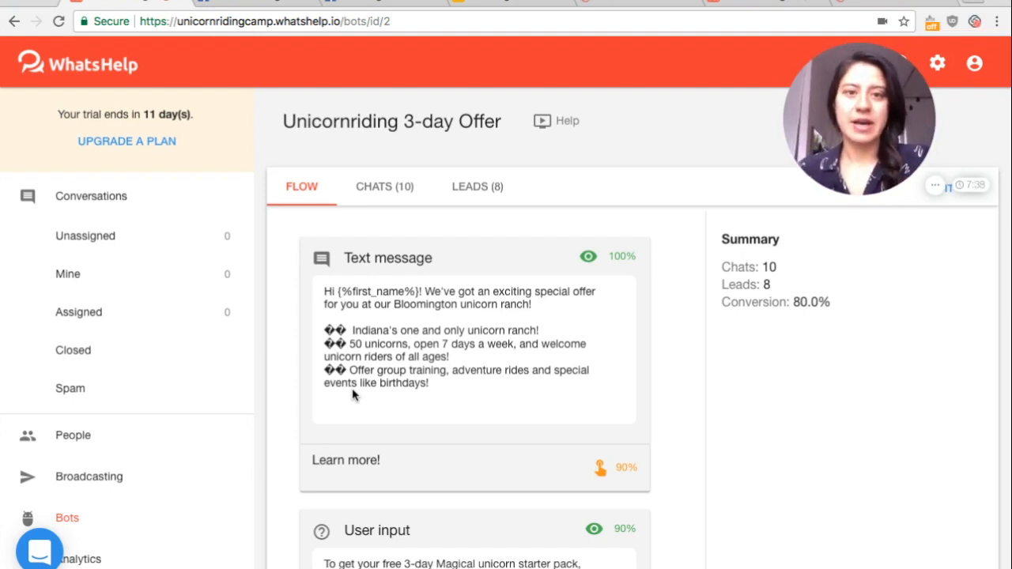
Switch to the Google Slides presentation and review the follow-up slides, returning to "Follow-up use cases"
click(491, 2)
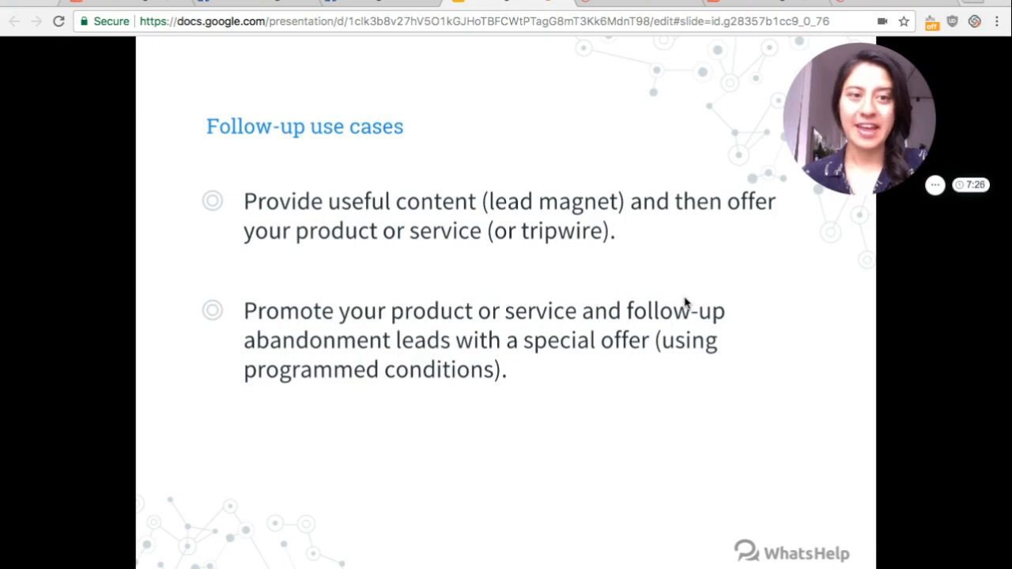
key(Right)
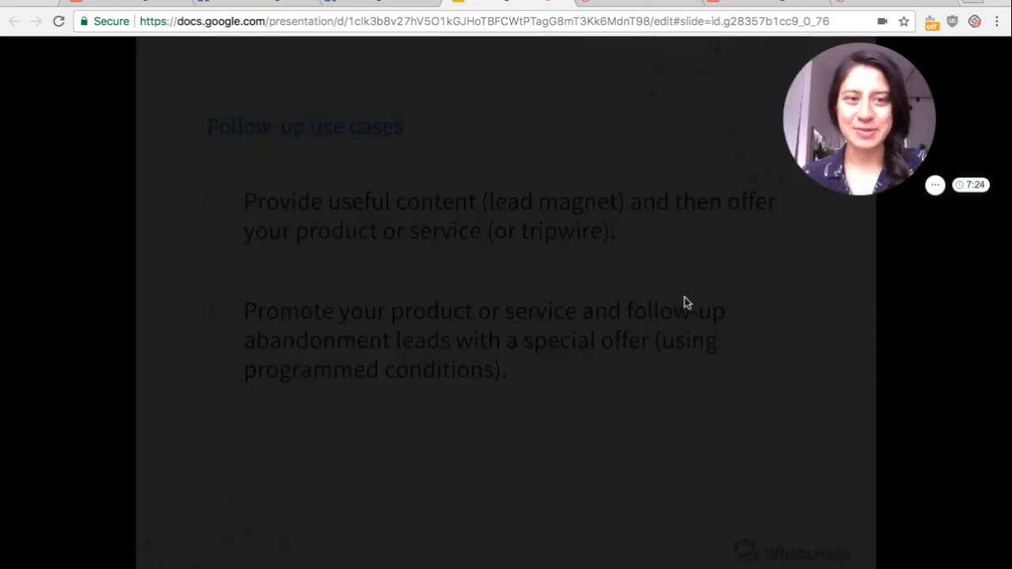
key(Left)
key(Left)
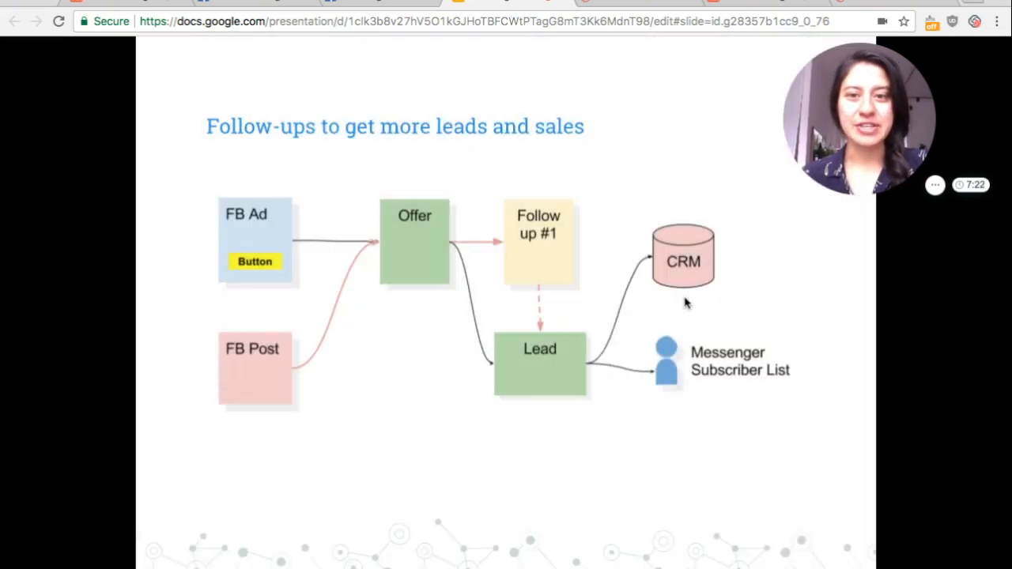
key(Left)
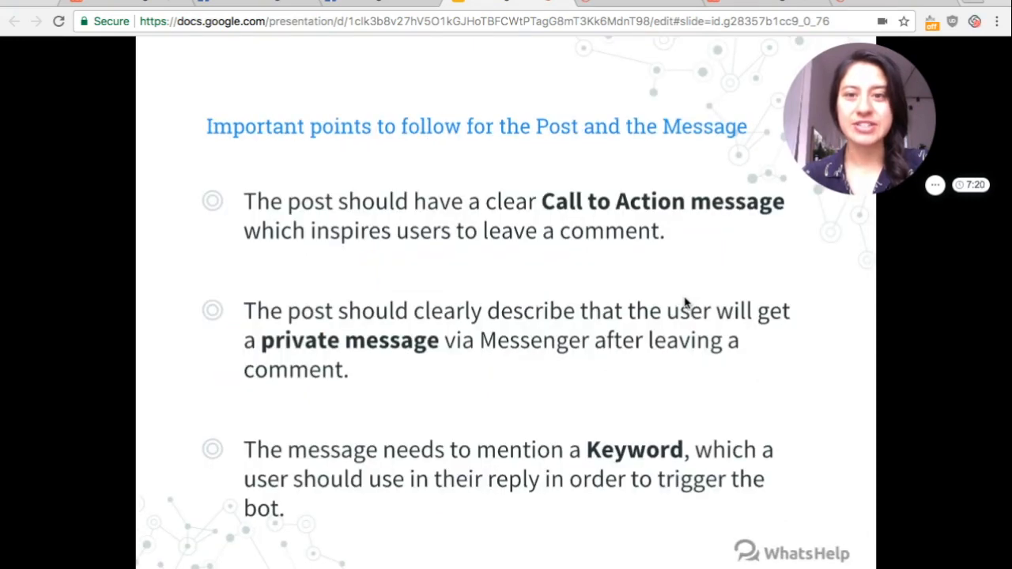
key(Right)
key(Right)
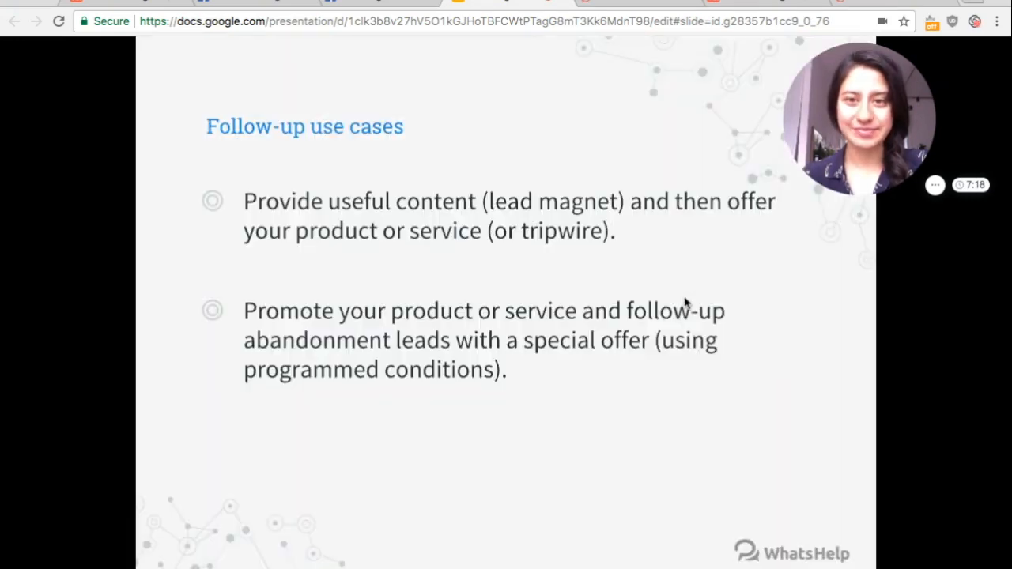